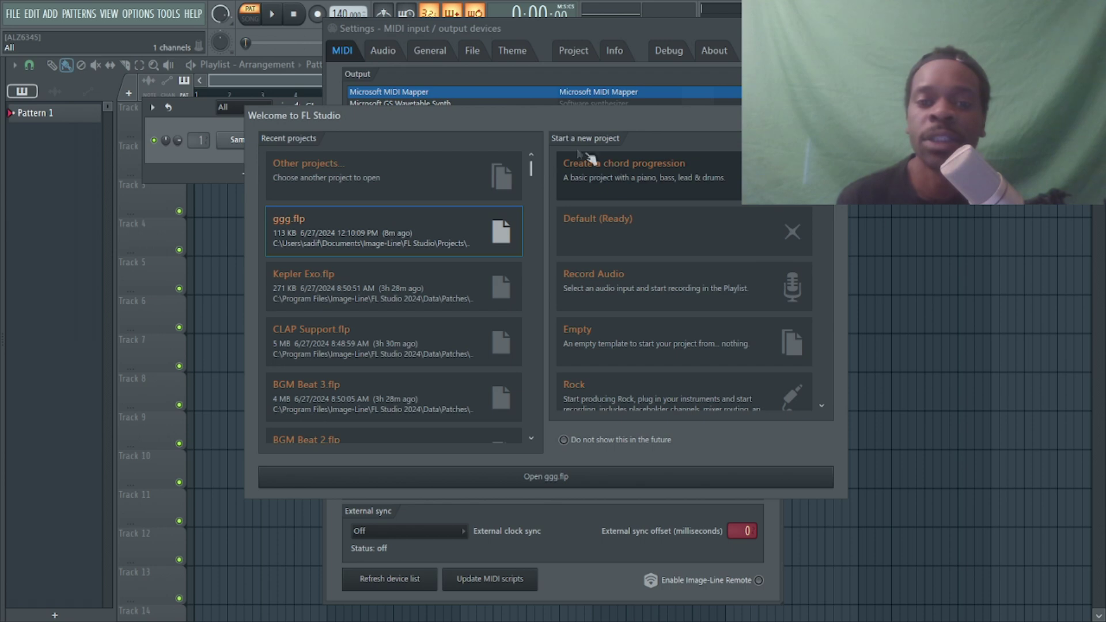
Scroll through the welcome screen's new-project templates and pick the Empty template.
scroll(640, 263, down, 5)
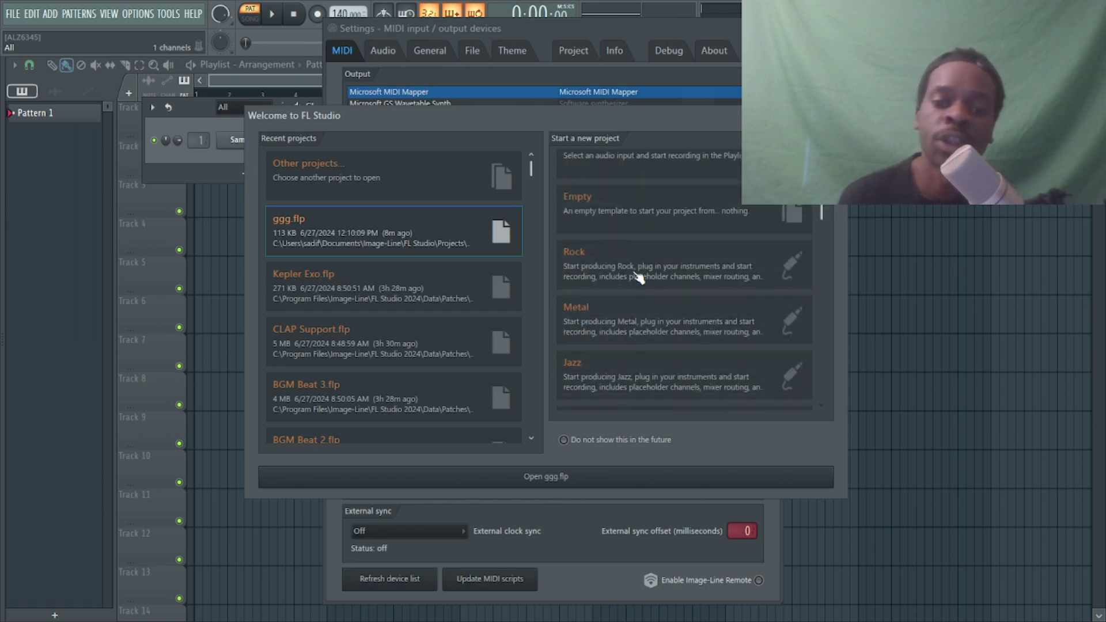
scroll(638, 290, down, 6)
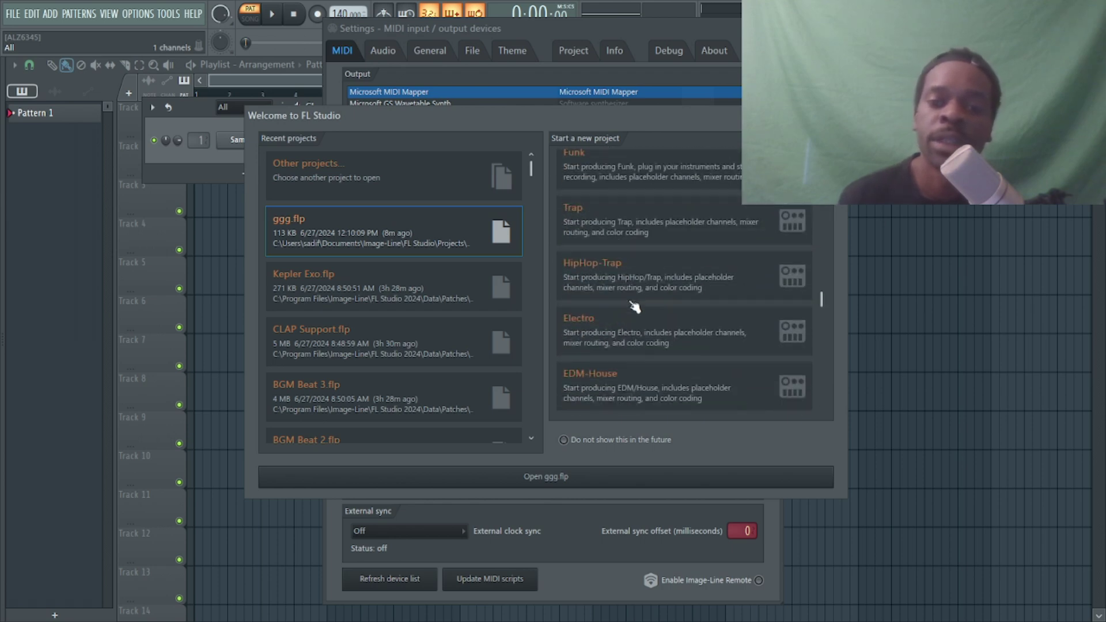
scroll(634, 307, down, 2)
scroll(635, 314, up, 5)
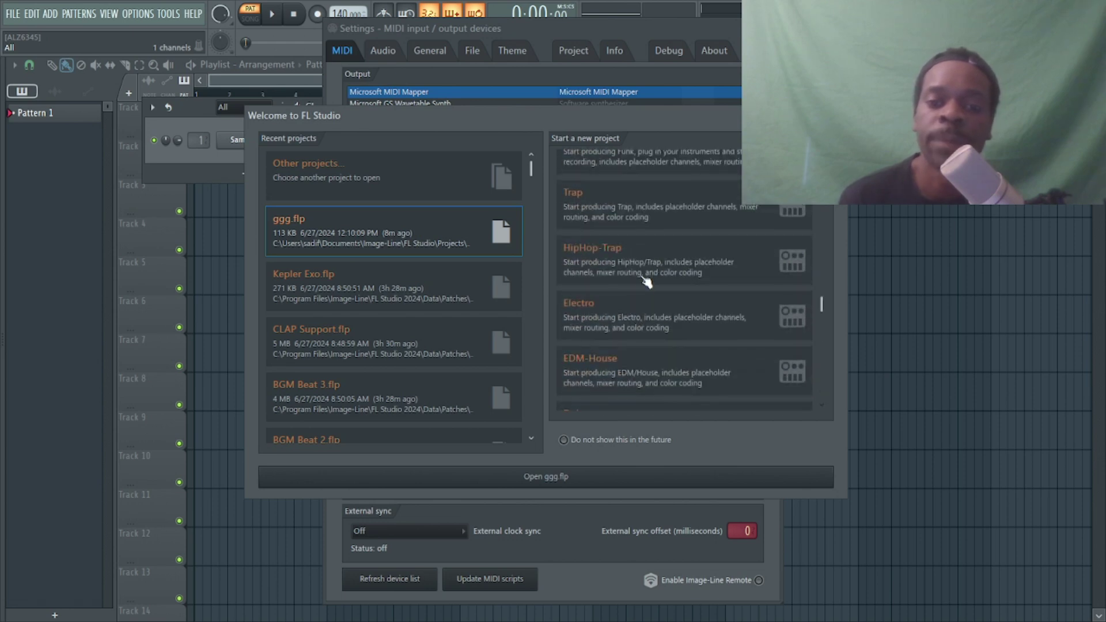
scroll(641, 297, down, 2)
scroll(642, 300, down, 2)
scroll(649, 291, up, 3)
scroll(651, 272, up, 2)
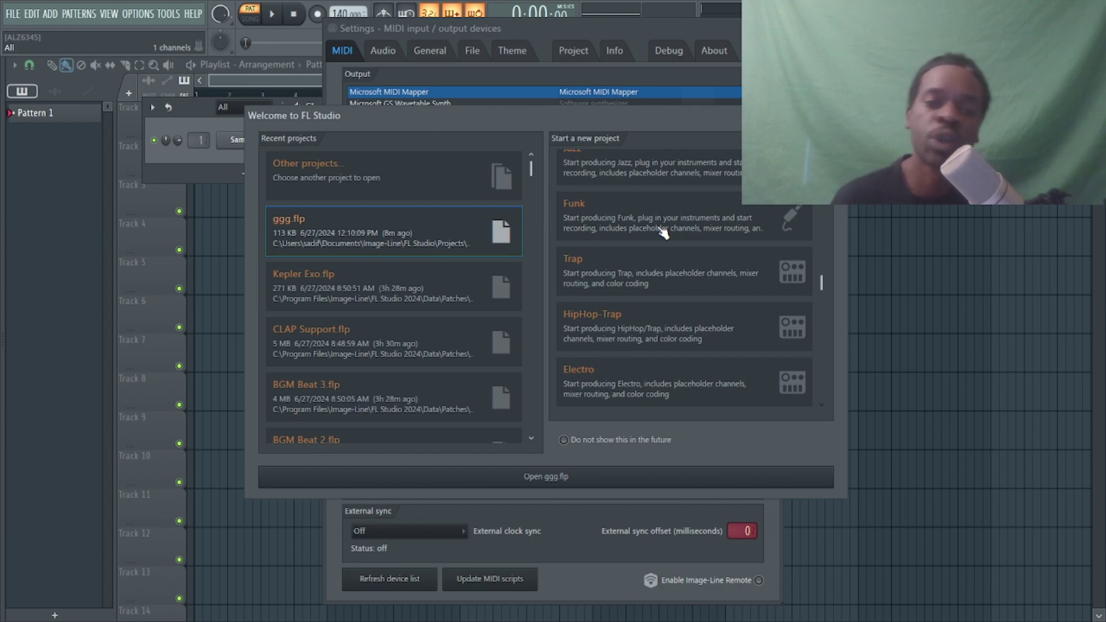
scroll(664, 233, up, 5)
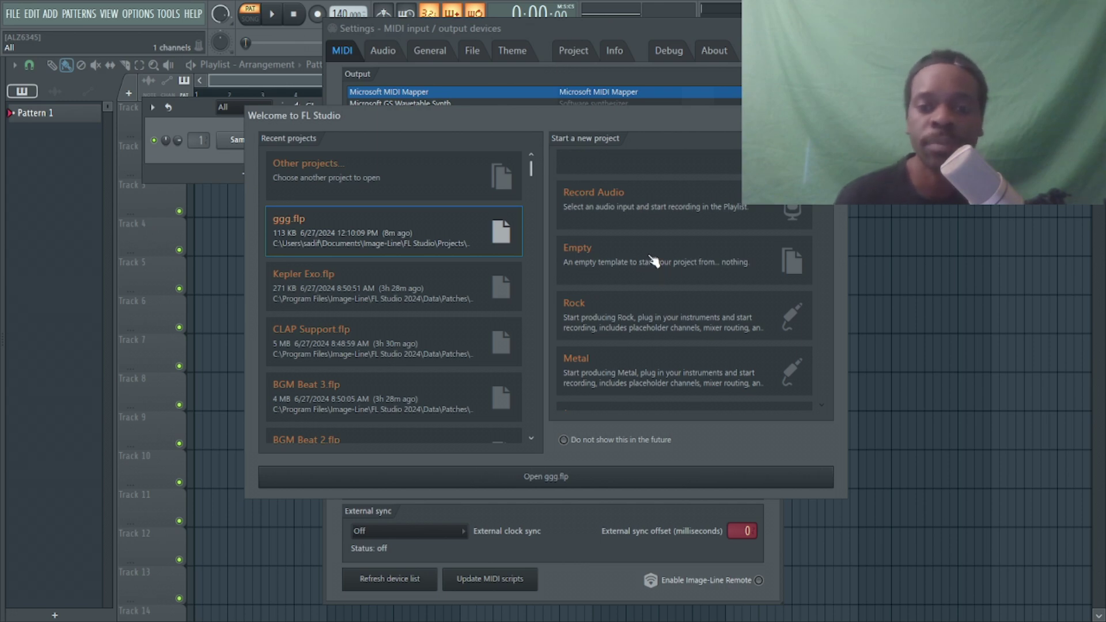
click(653, 261)
Start the empty project and add a FLEX channel with the Essential Pianos Rhodes MK1 preset.
click(547, 476)
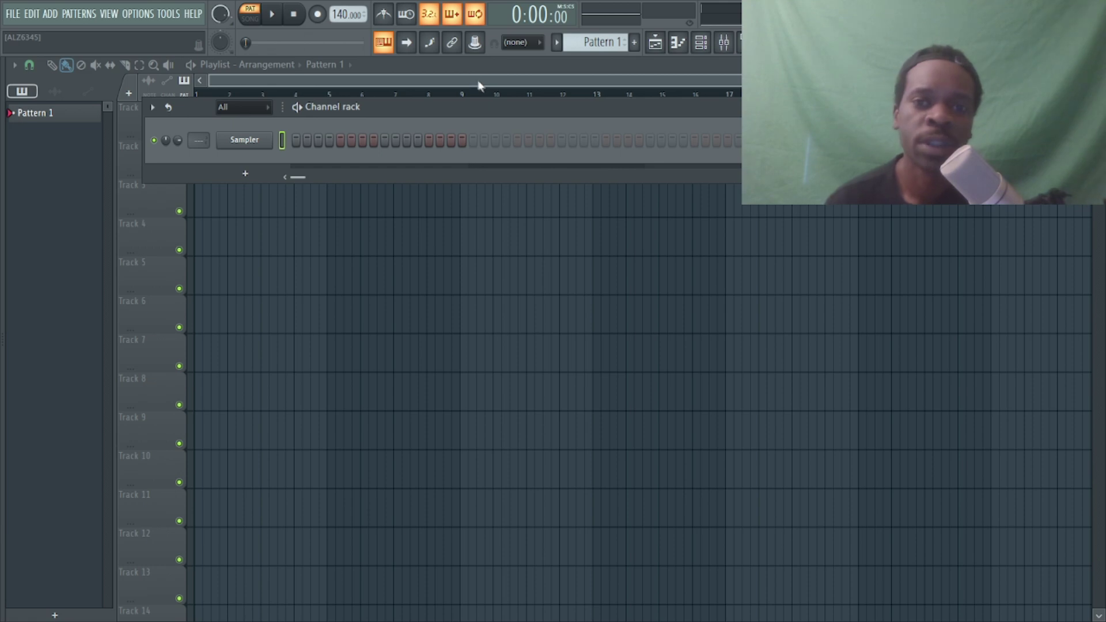
click(247, 174)
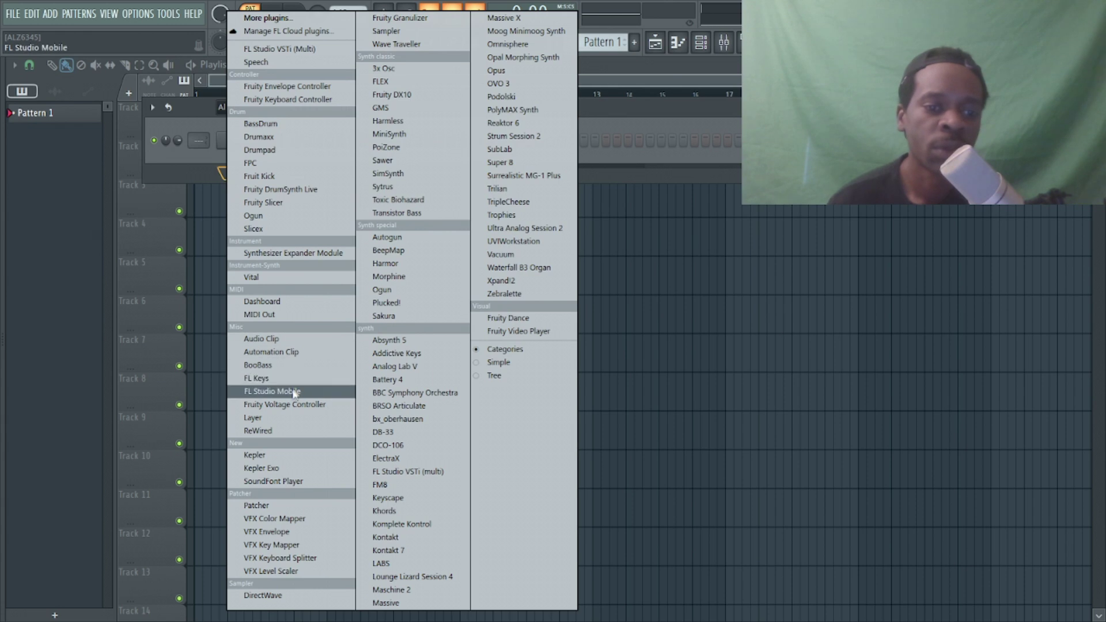
click(404, 83)
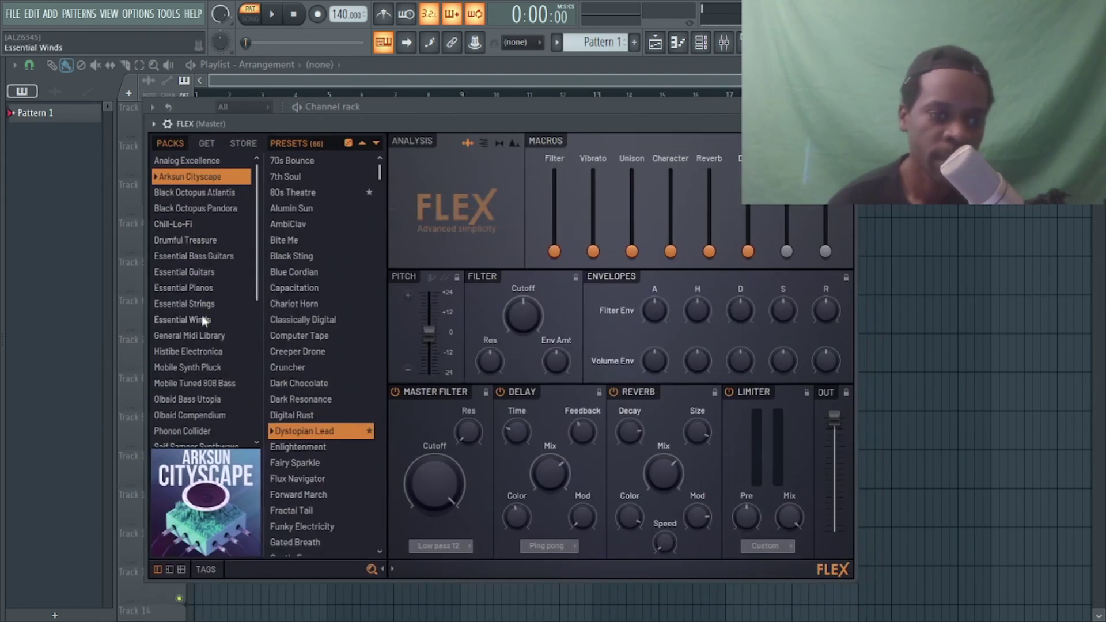
click(217, 288)
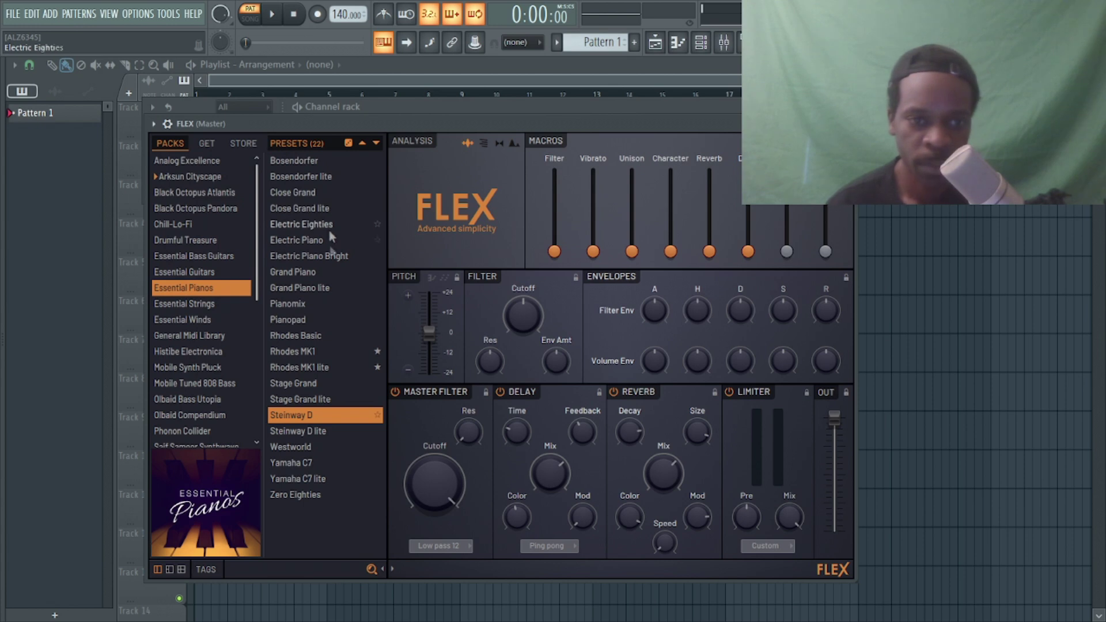
click(298, 351)
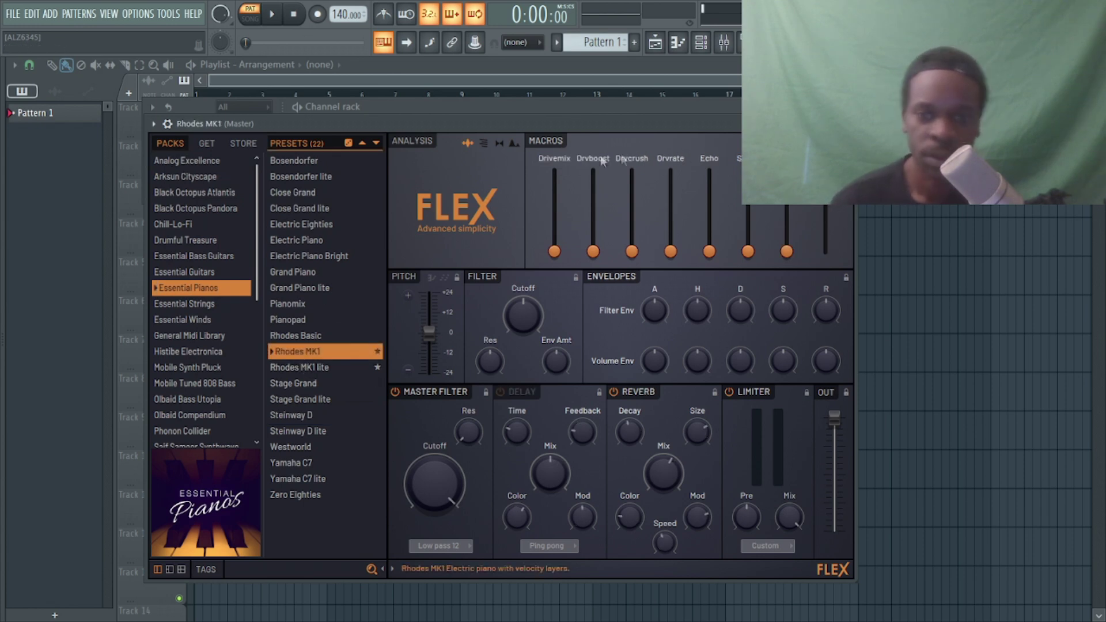
Close the FLEX window, delete the default Sampler channel, and nudge the Channel rack right.
key(Escape)
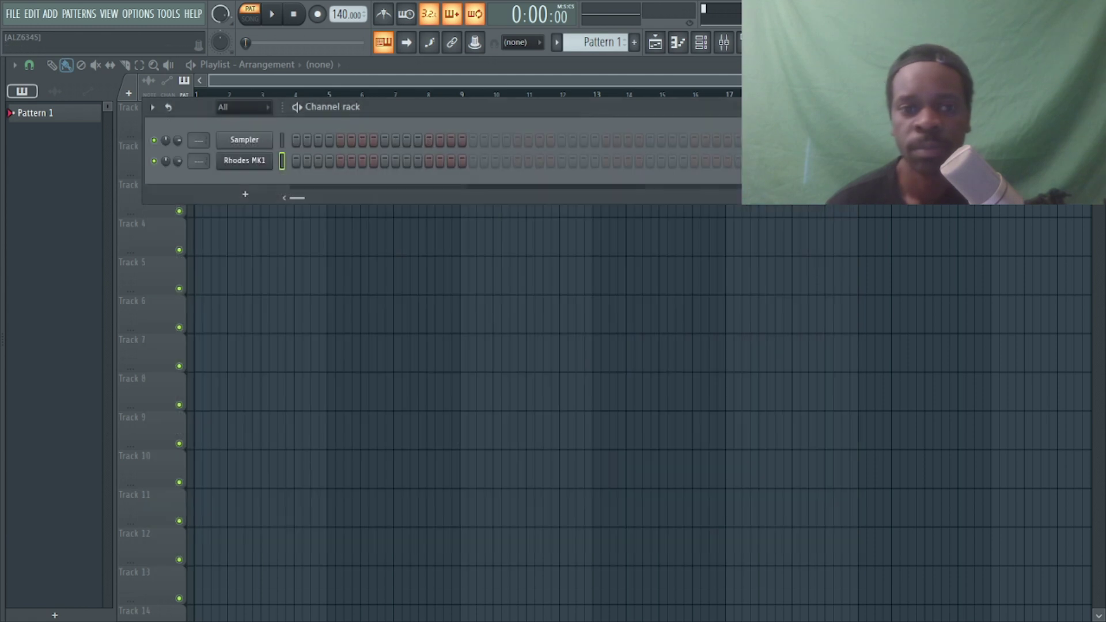
right_click(254, 141)
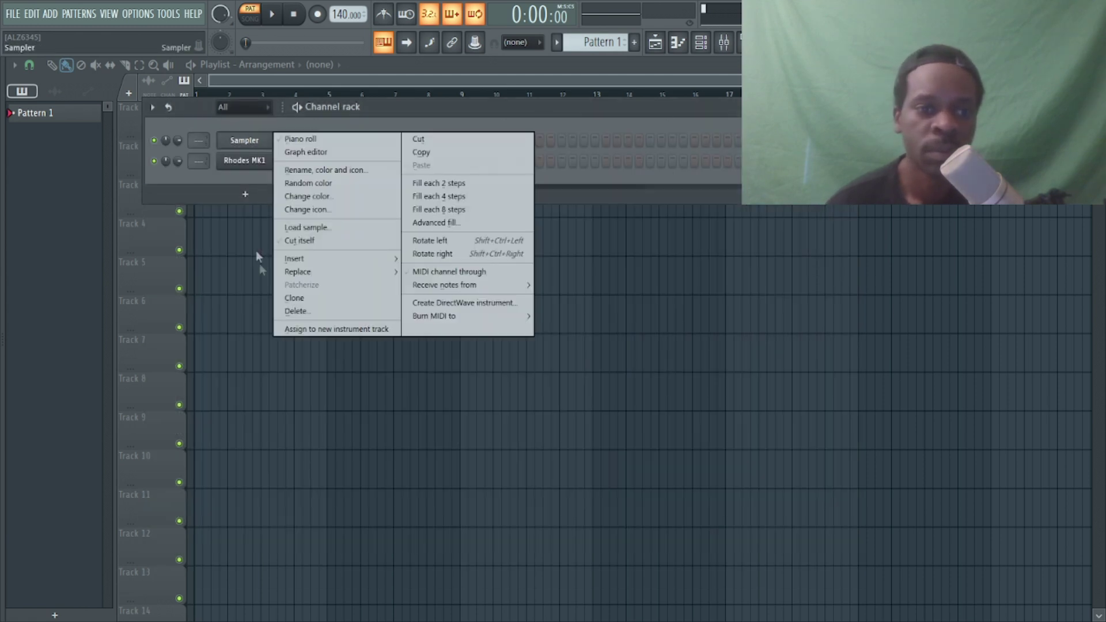
click(303, 309)
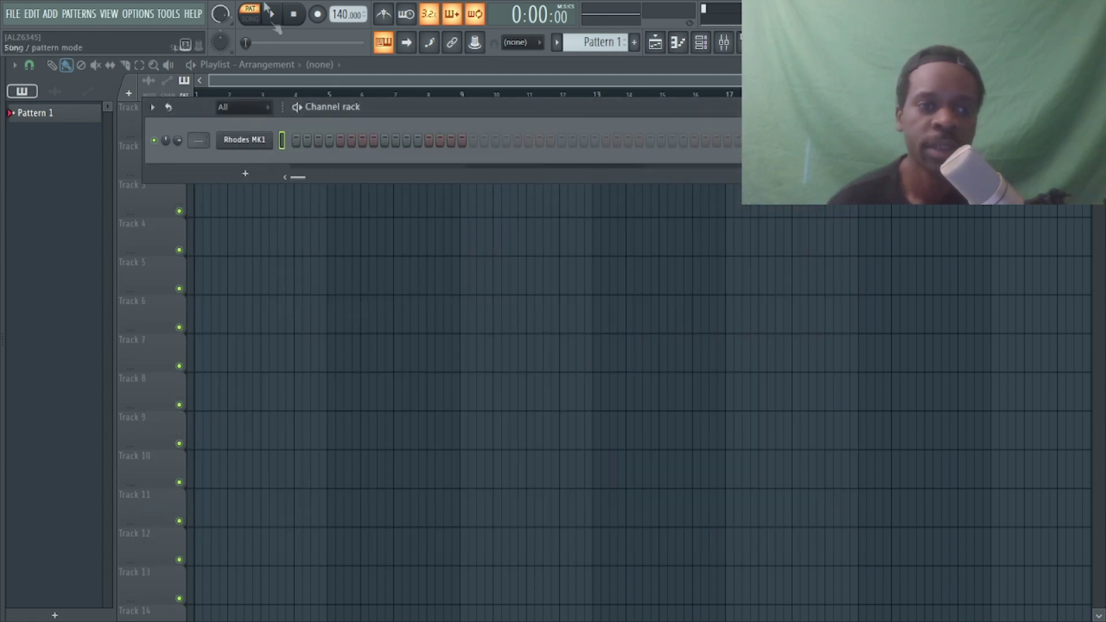
drag(458, 103, 507, 108)
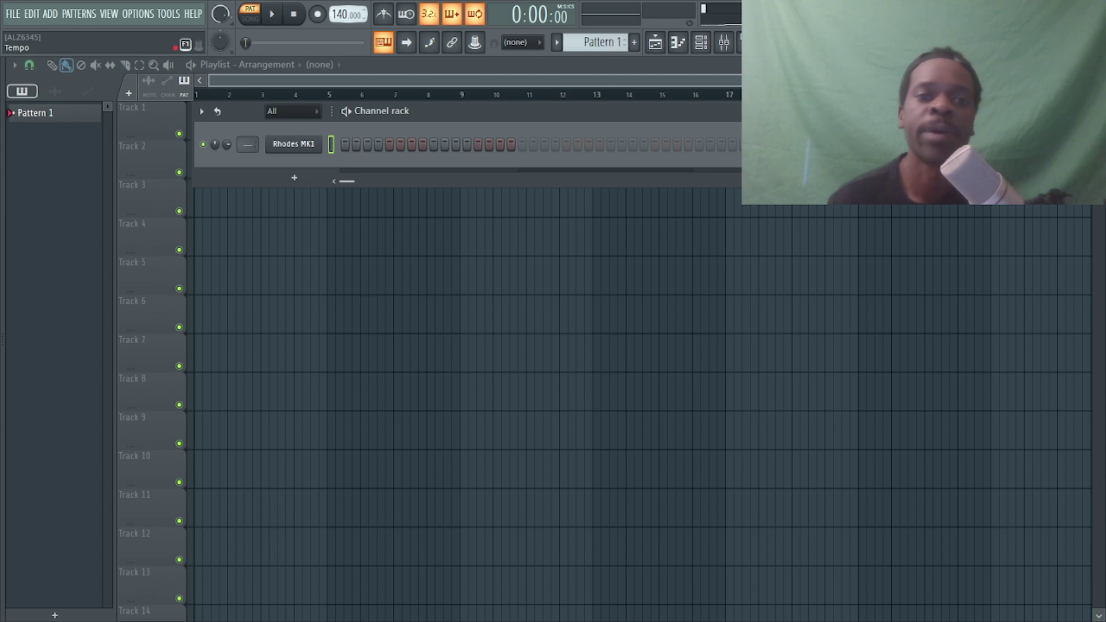
Scroll the tempo from 140 down to 120 BPM and bring up the Mixer with F9.
scroll(347, 14, down, 3)
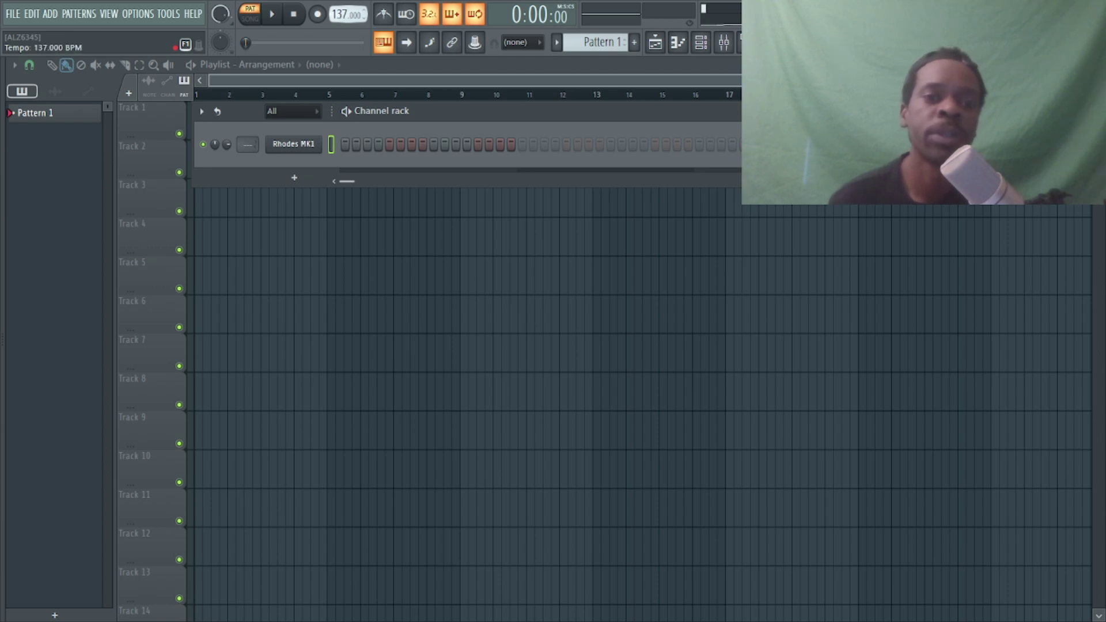
scroll(347, 14, down, 4)
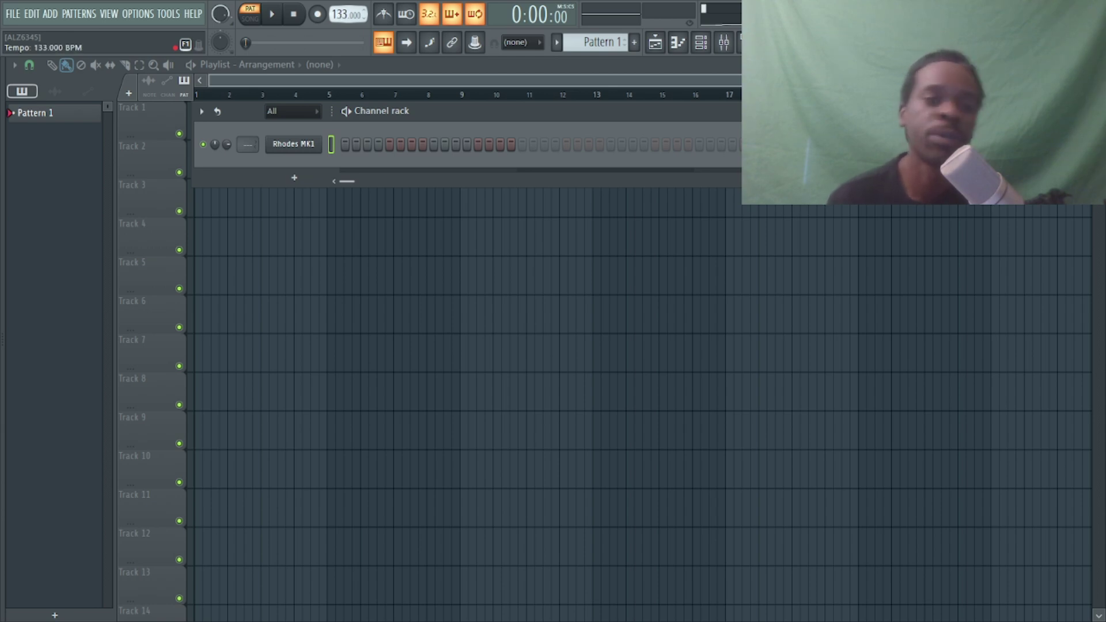
scroll(348, 14, down, 9)
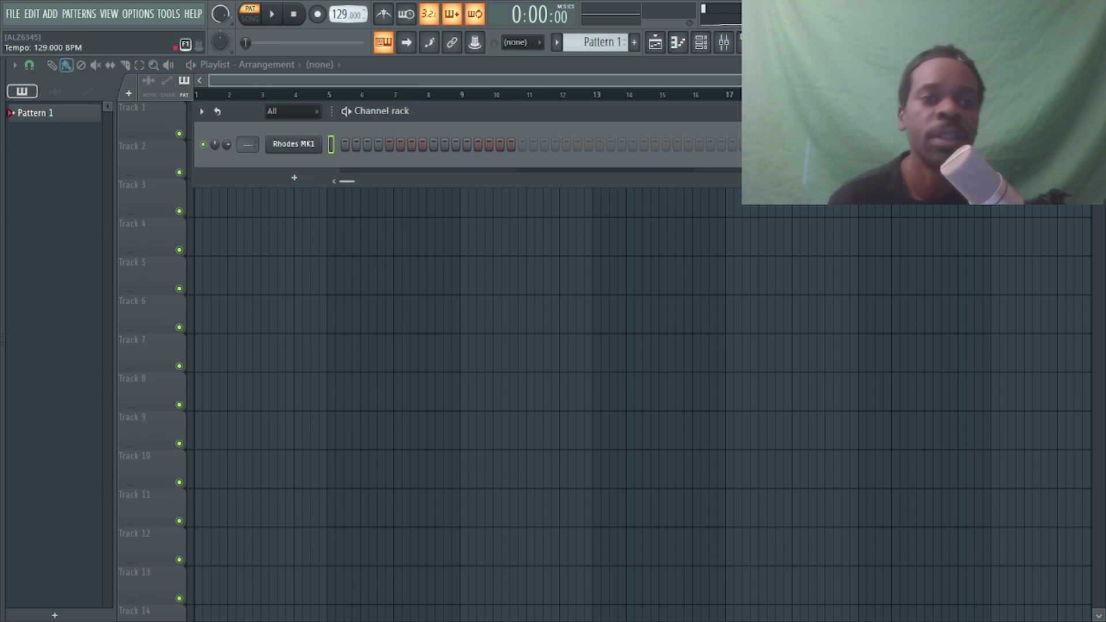
scroll(347, 13, down, 11)
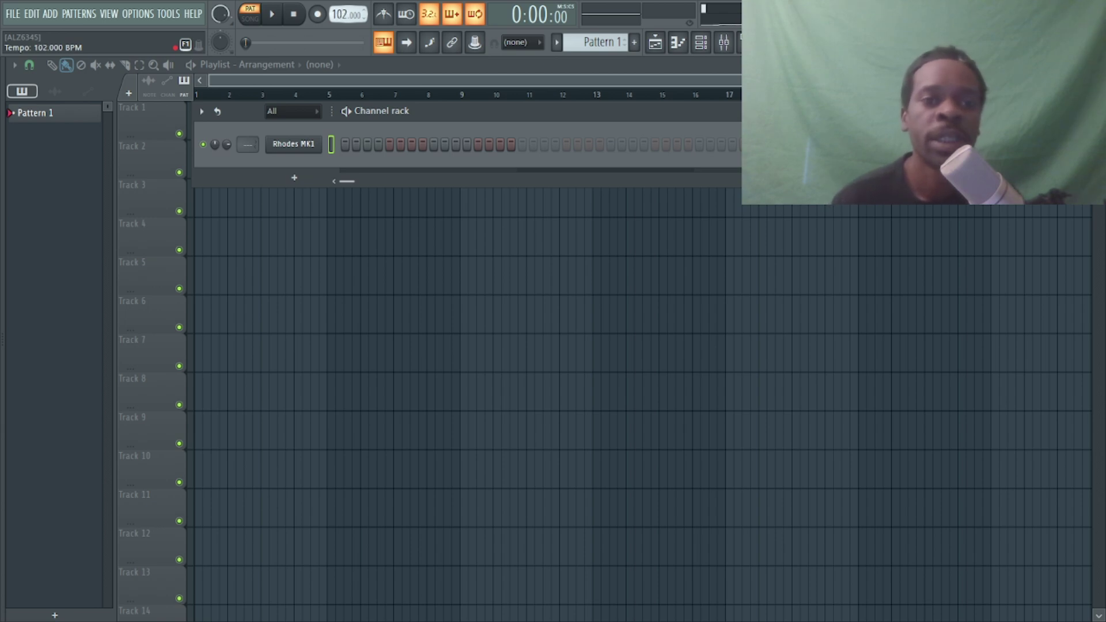
scroll(348, 14, up, 7)
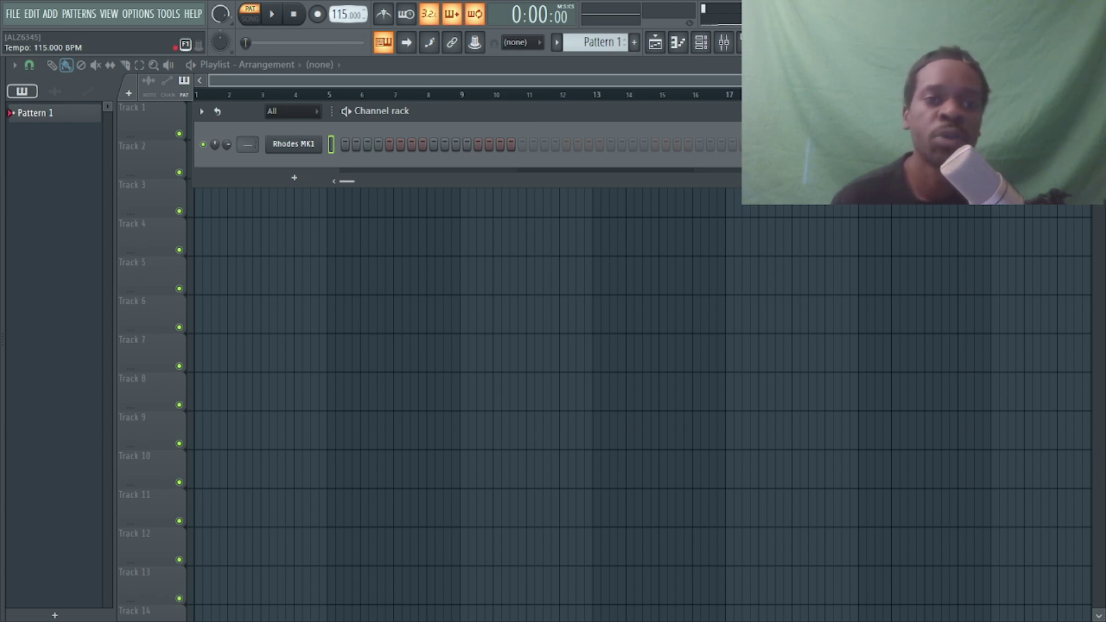
scroll(348, 14, up, 2)
scroll(348, 14, down, 1)
key(F9)
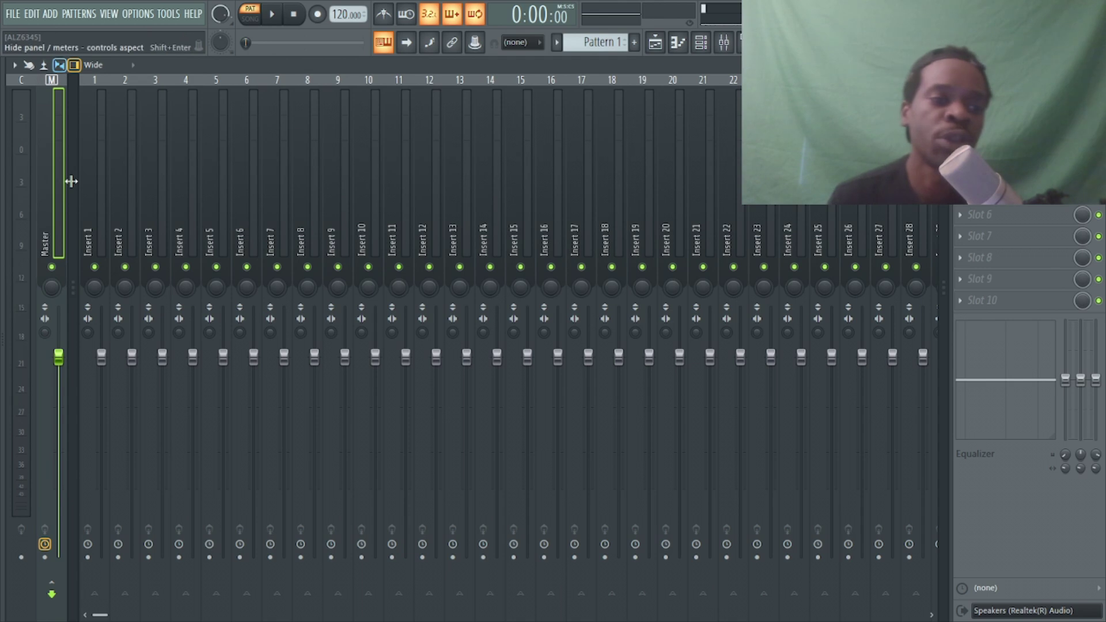
Select mixer Inserts 1–5 and create an unnamed group from them.
click(105, 225)
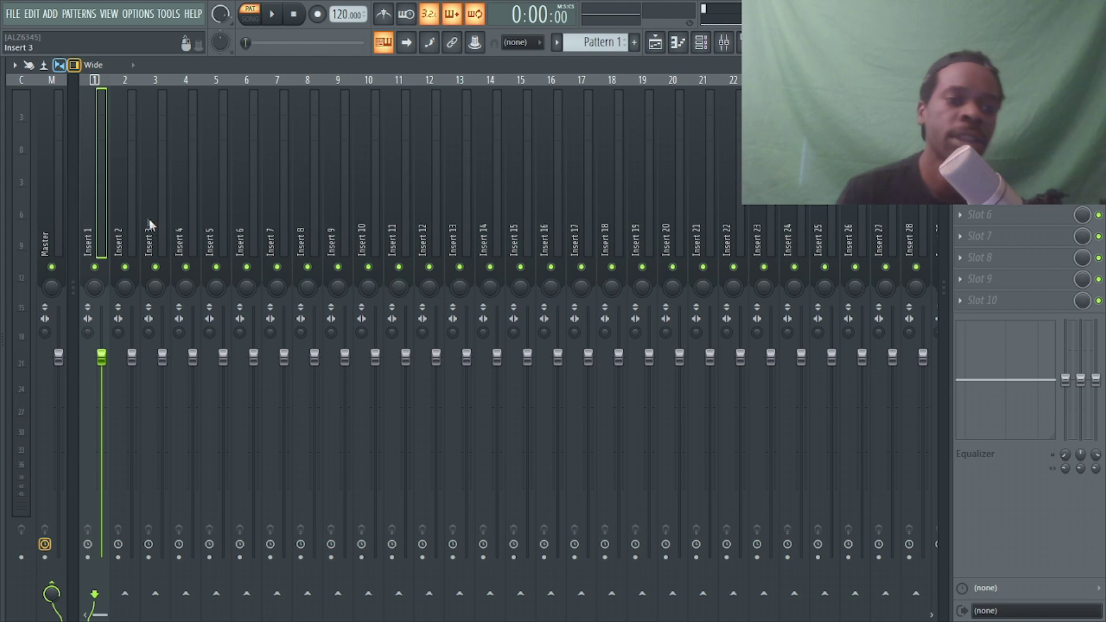
drag(101, 203, 220, 226)
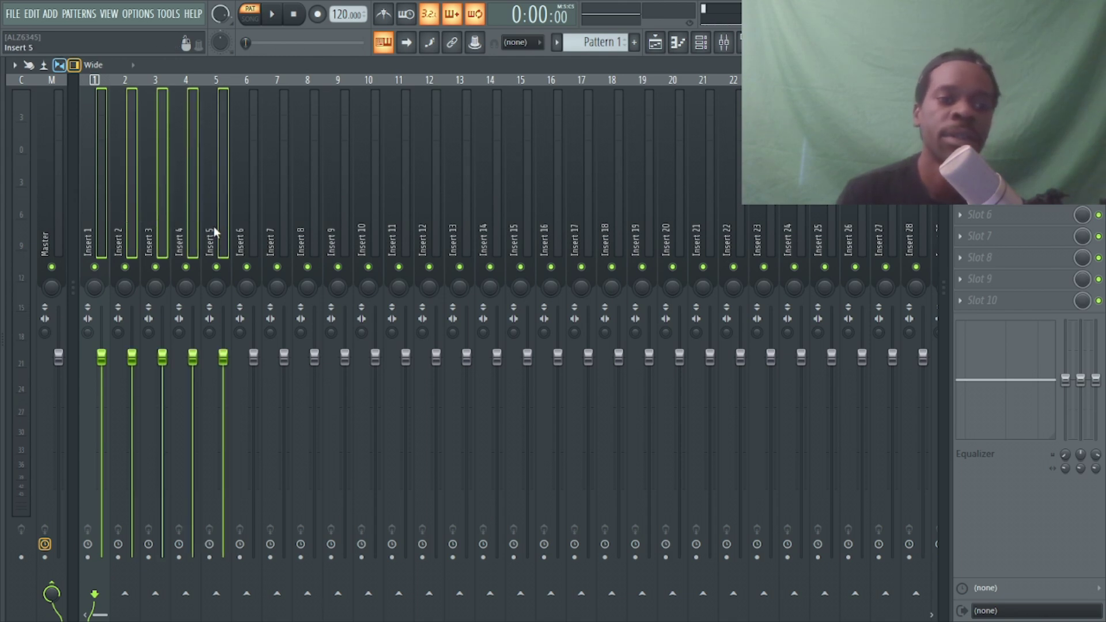
right_click(217, 230)
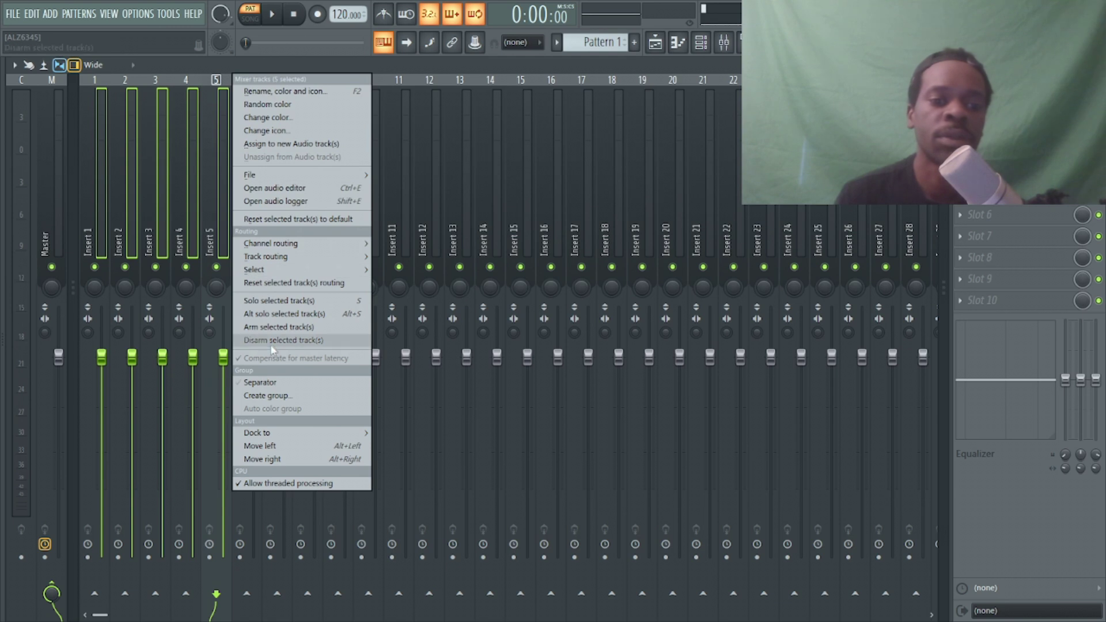
click(280, 396)
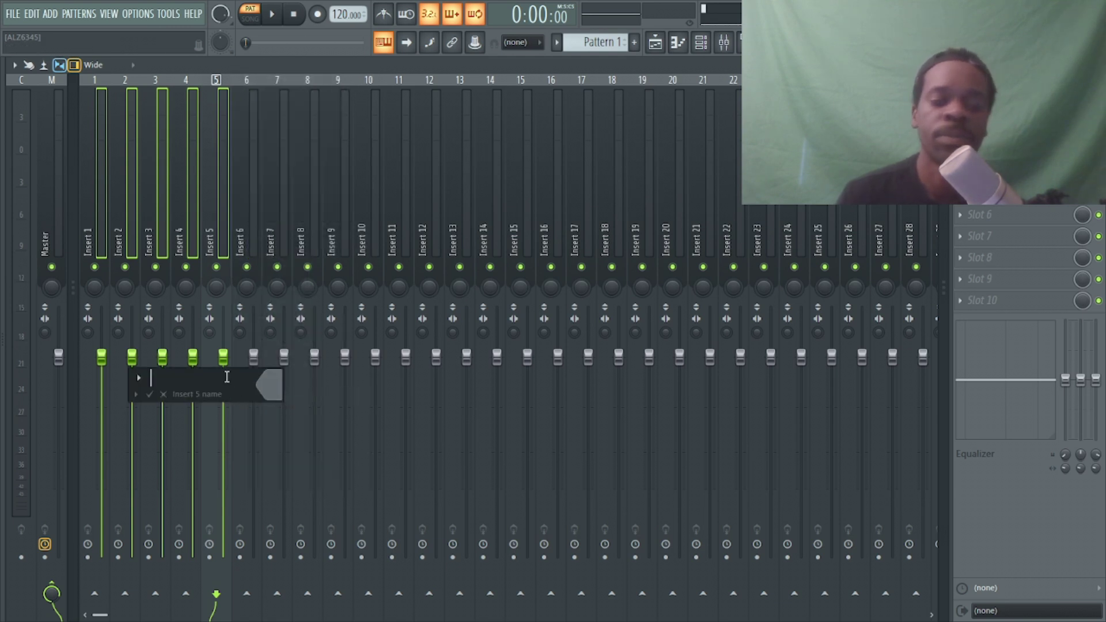
key(Return)
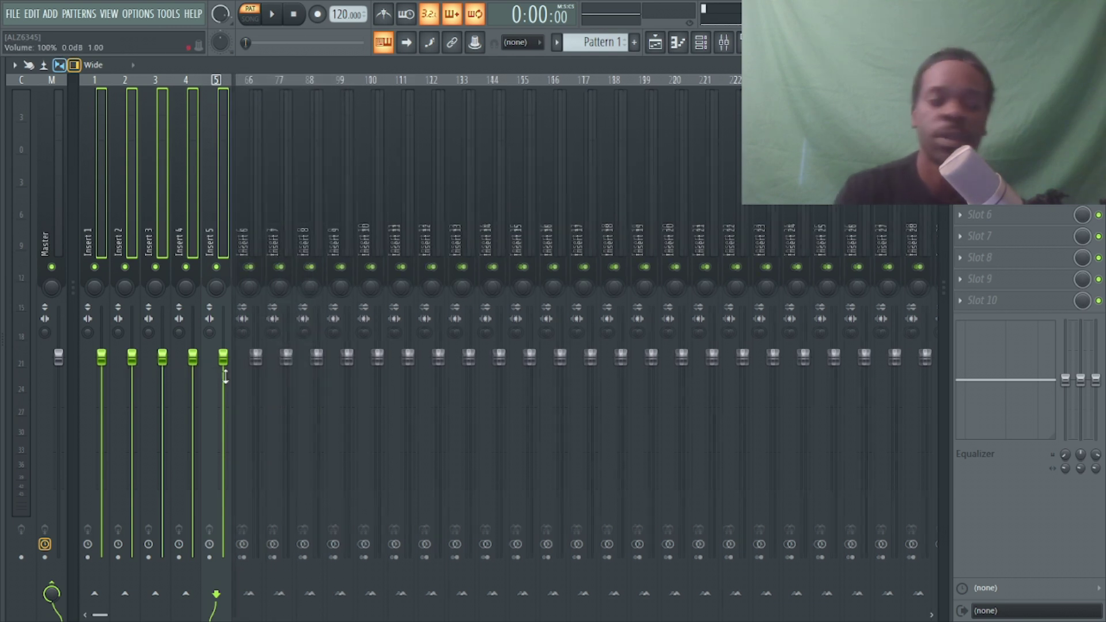
Colour Inserts 1–5 dark slate blue (#192F7B, luminance 78).
right_click(95, 175)
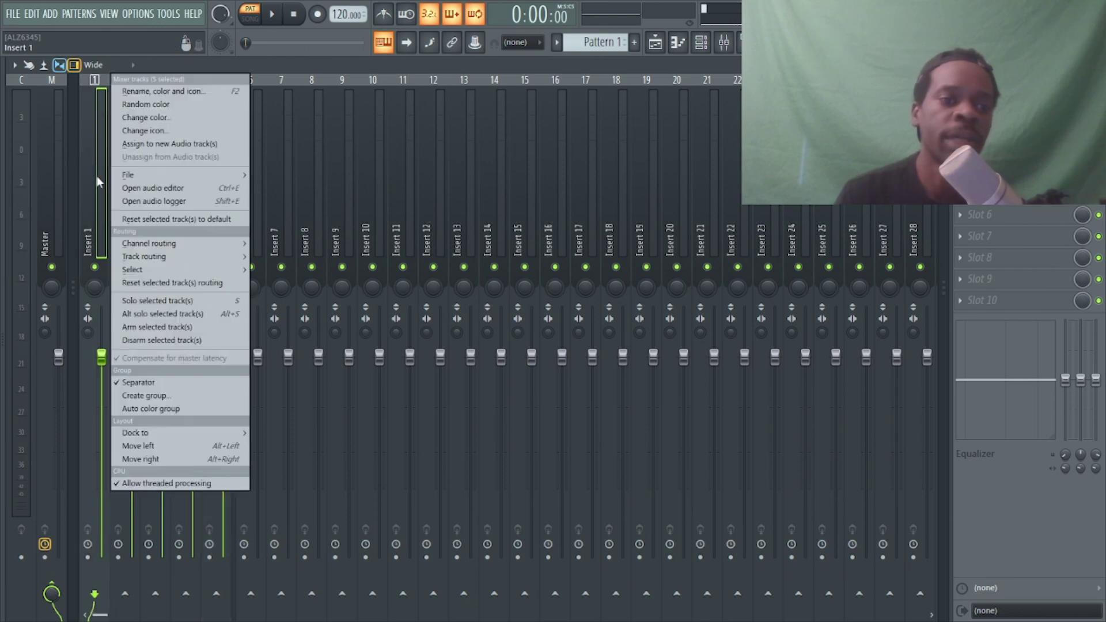
click(155, 117)
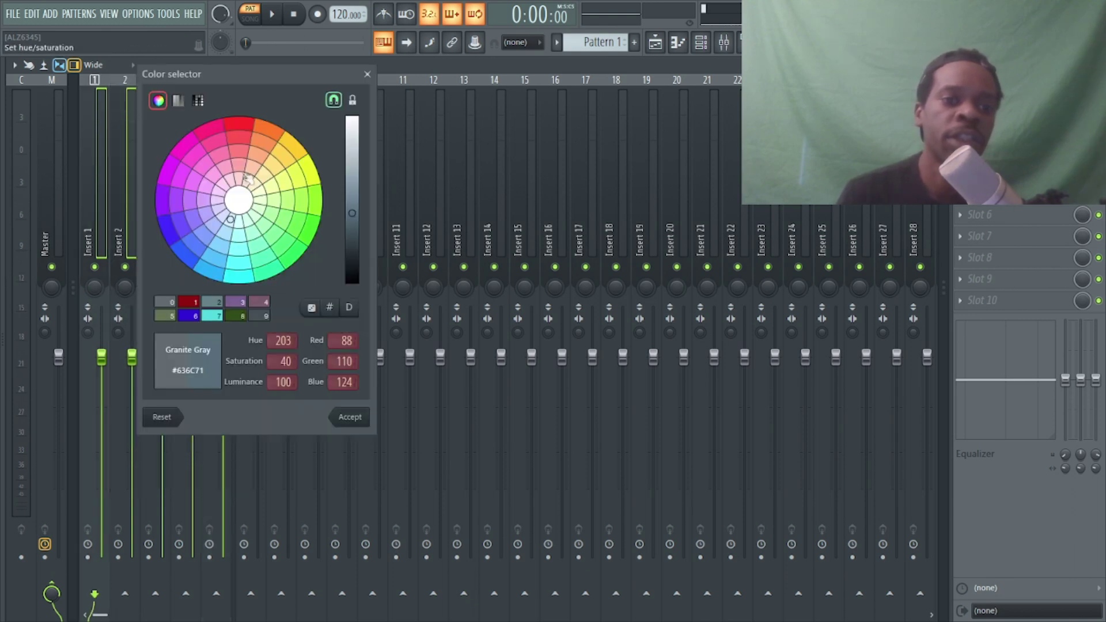
scroll(353, 214, up, 3)
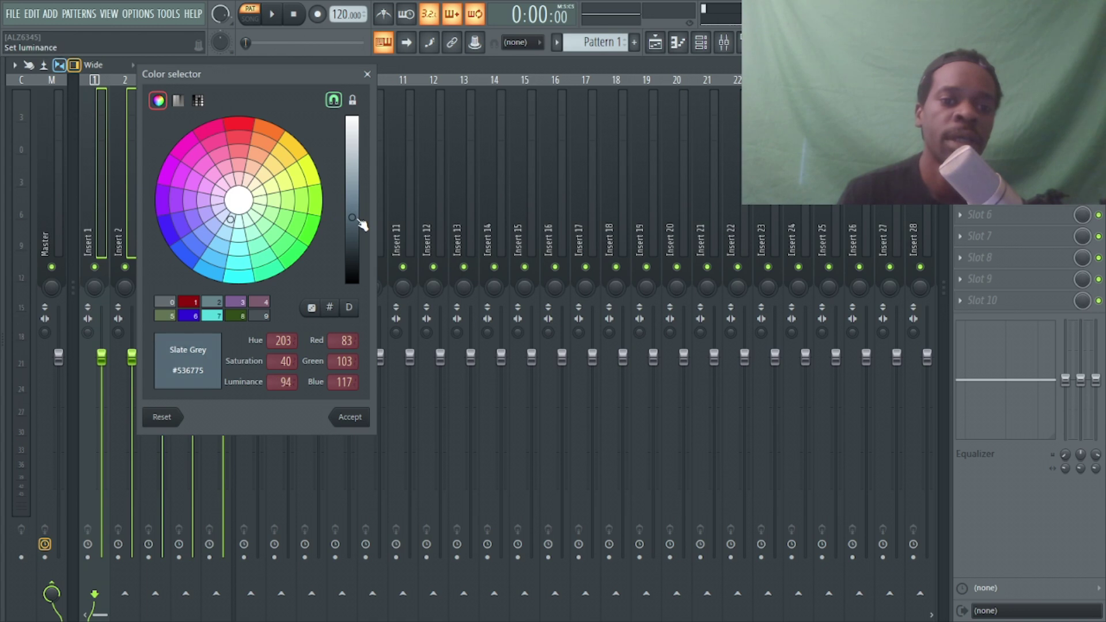
click(195, 244)
drag(361, 209, 365, 235)
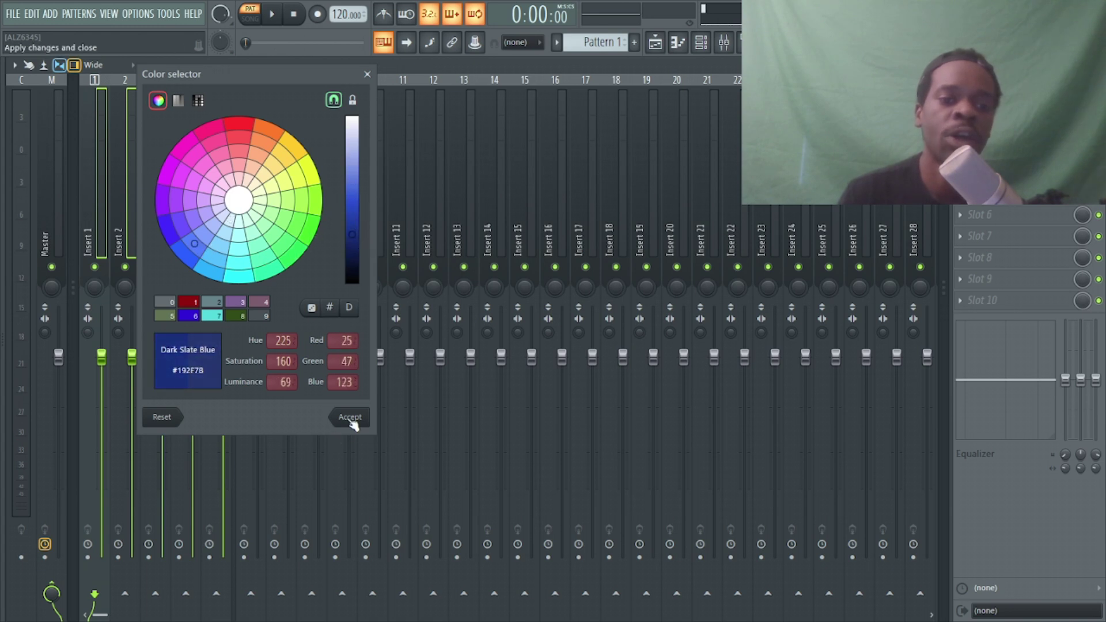
click(350, 417)
click(181, 203)
click(134, 206)
Rename Inserts 1, 2 and 3 to I Bus, R B and Ef B.
right_click(93, 77)
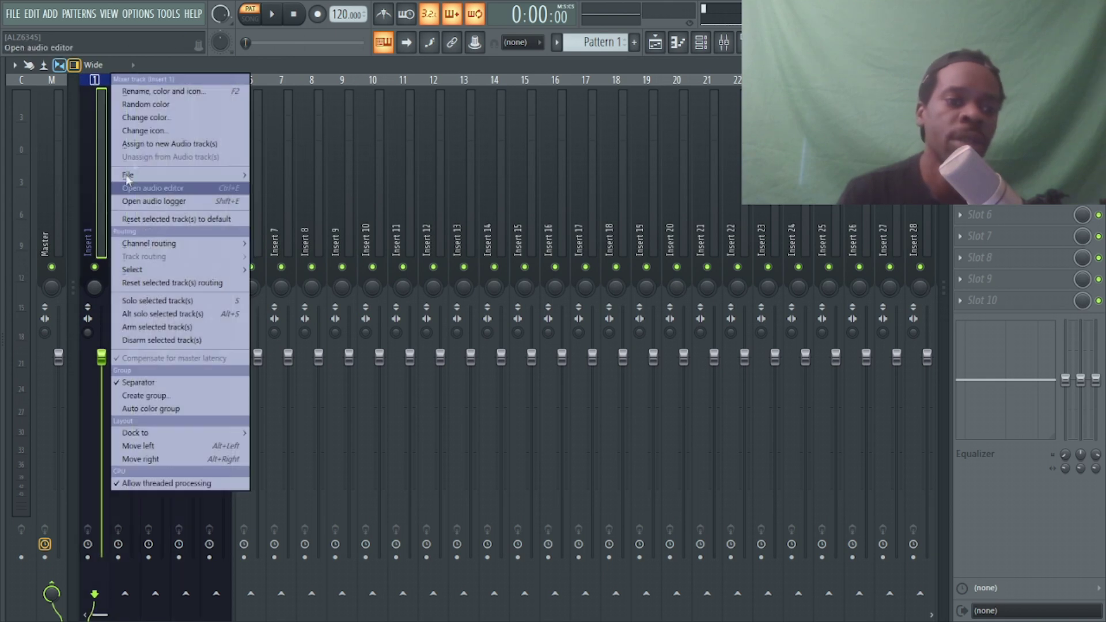
click(170, 87)
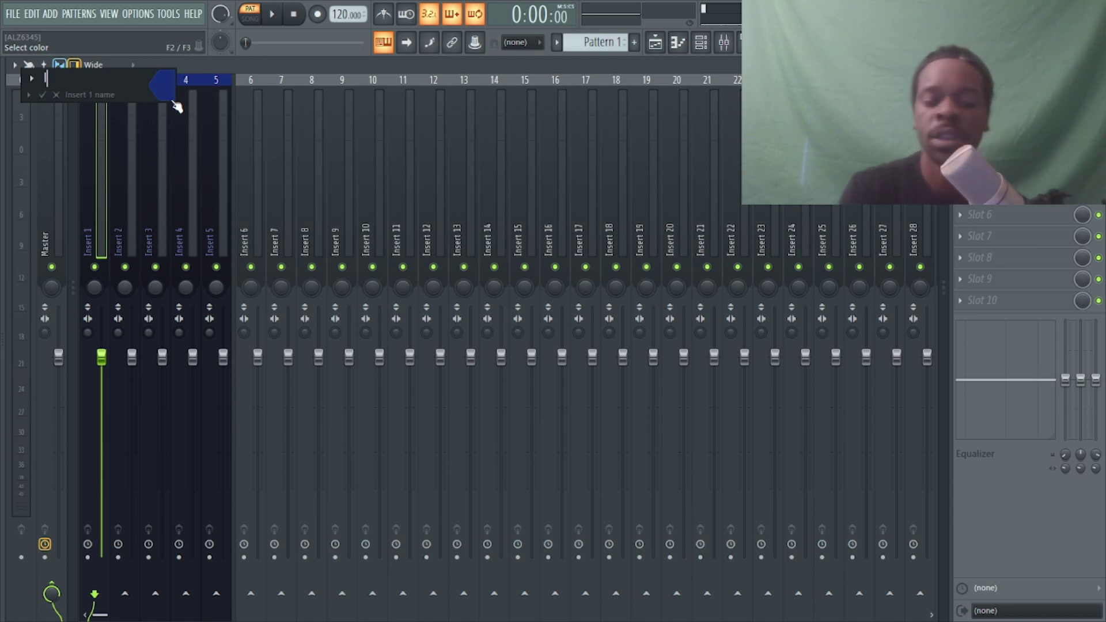
text(I Bus)
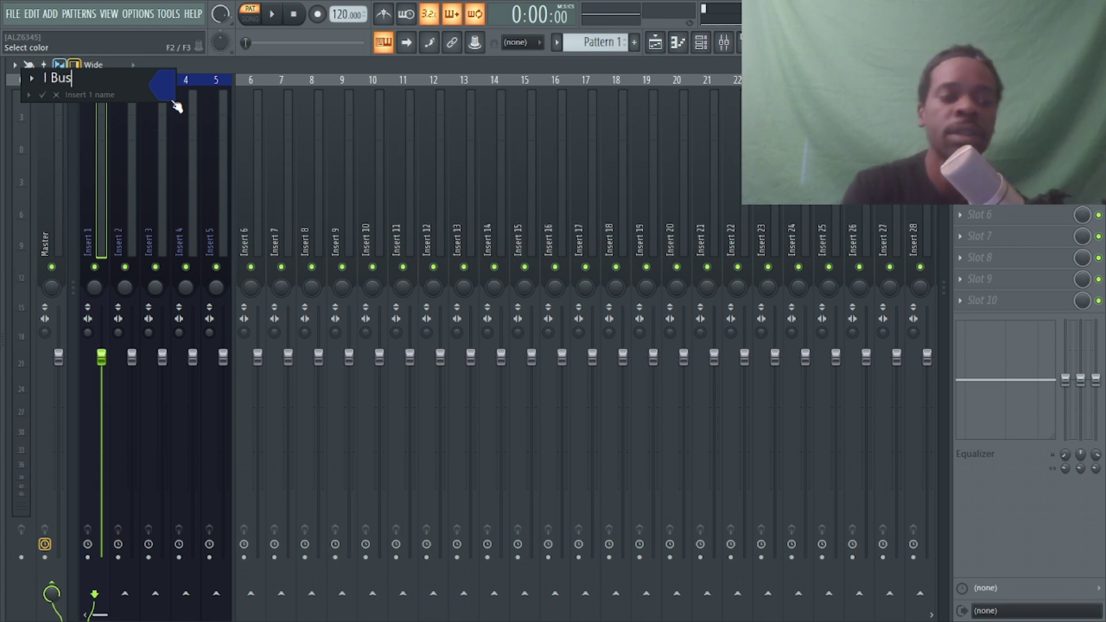
key(Return)
right_click(125, 80)
click(186, 92)
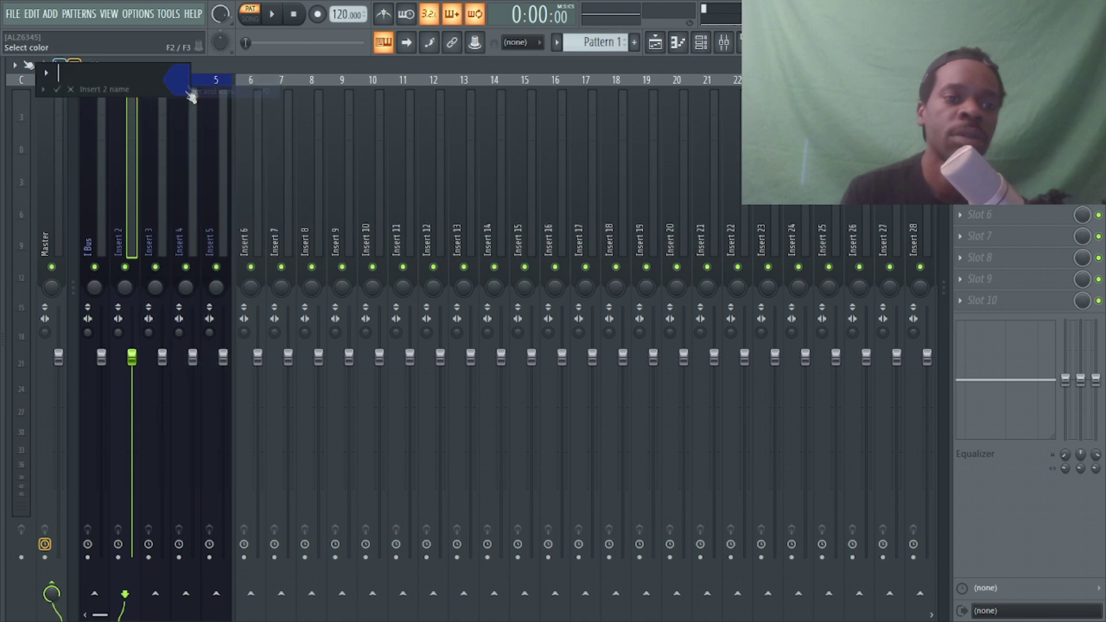
text(R B)
key(Return)
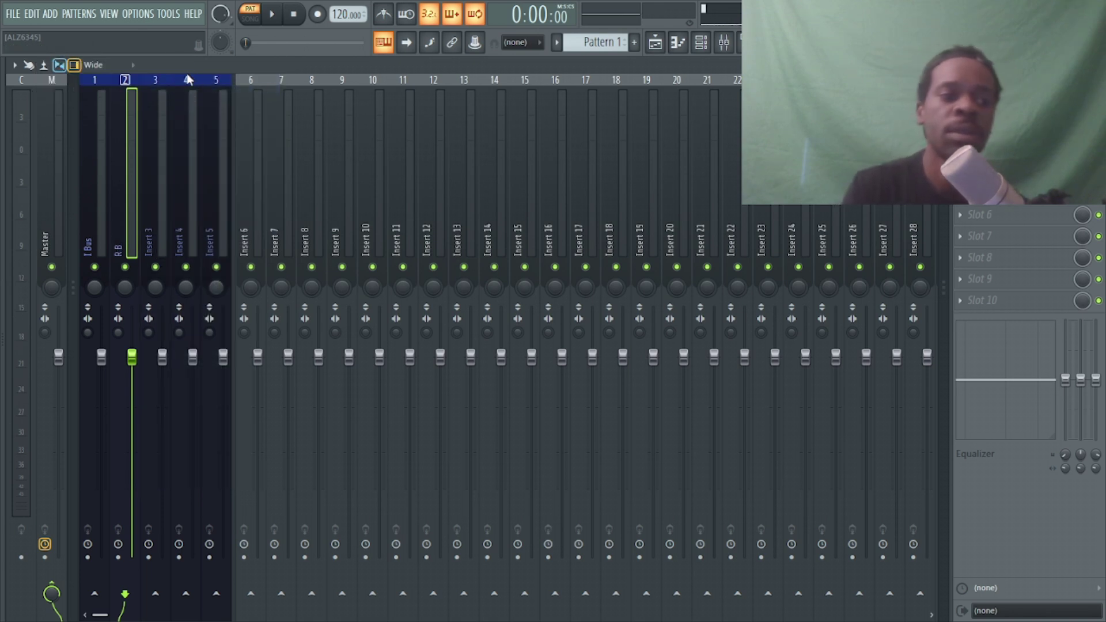
right_click(159, 167)
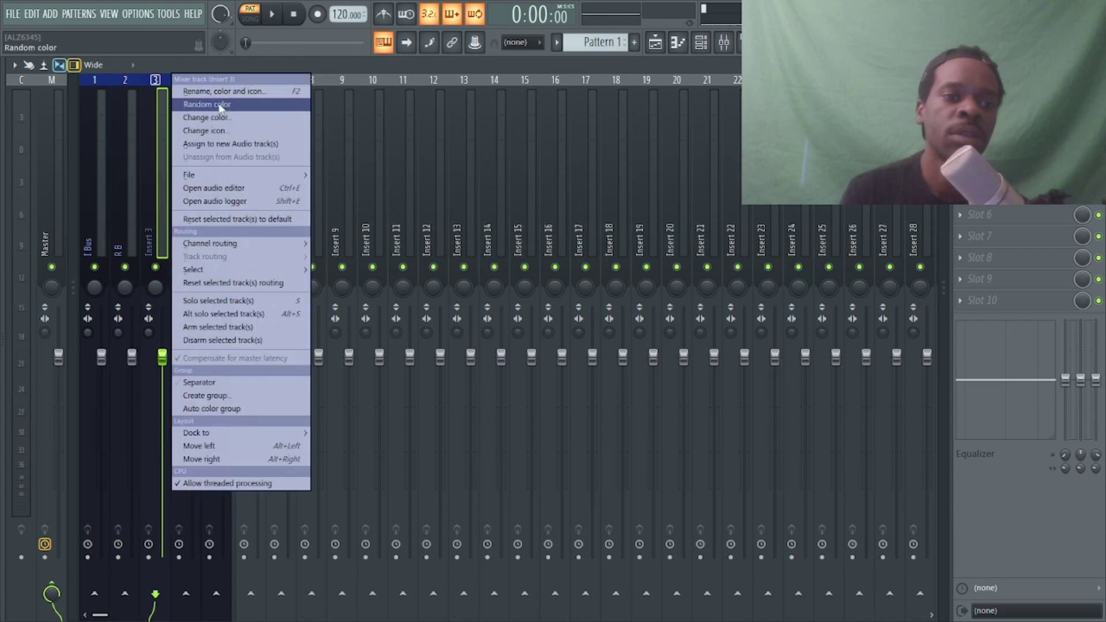
click(205, 95)
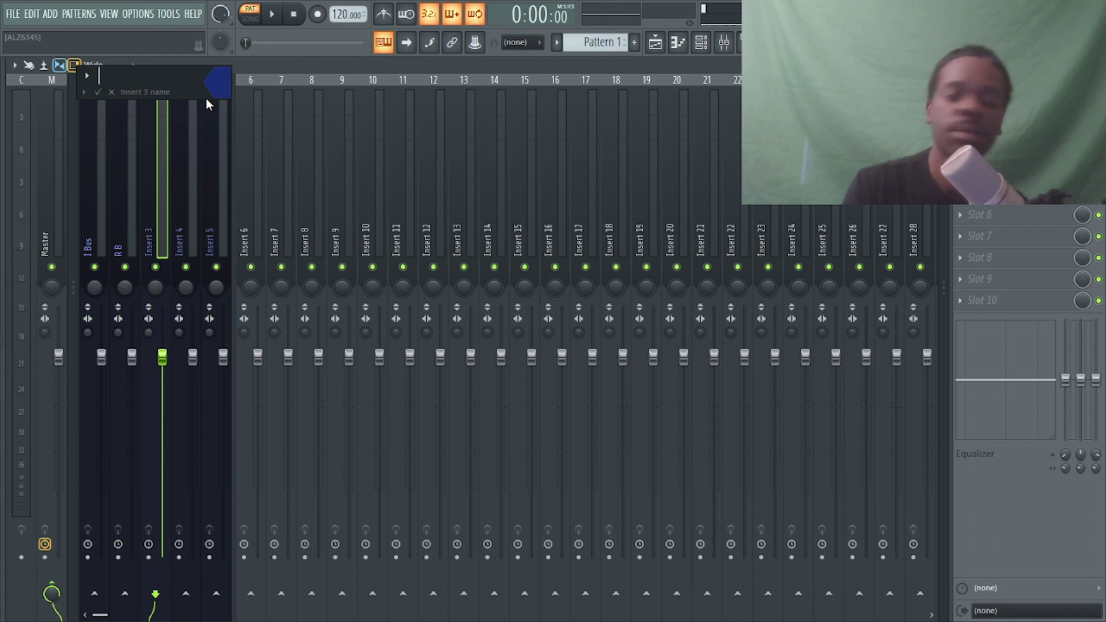
text(FT B)
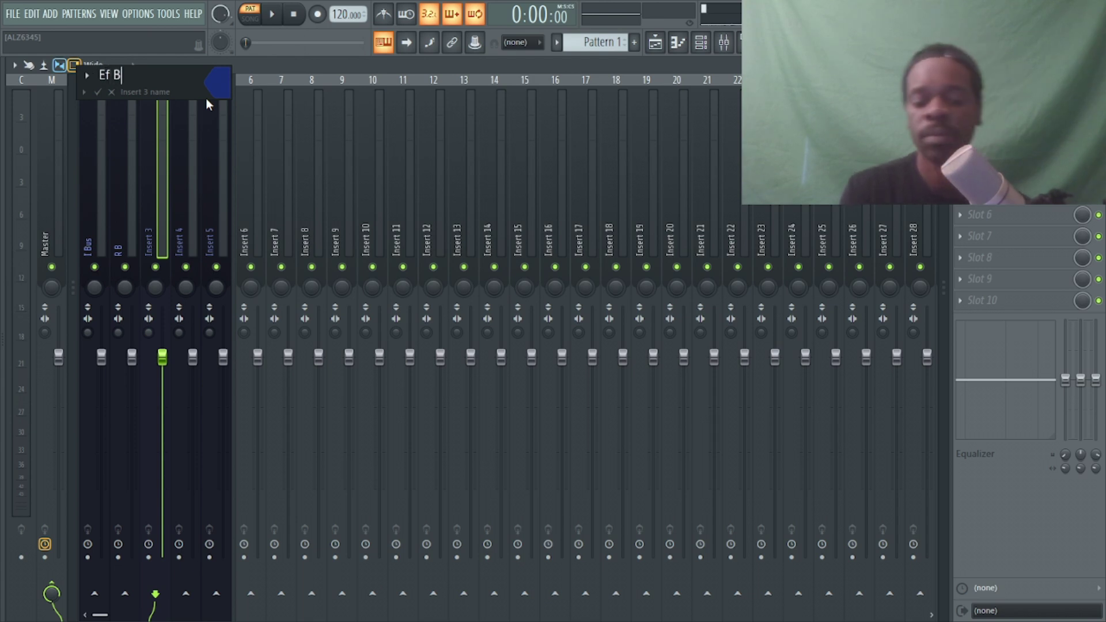
key(Escape)
Rename Inserts 4 and 5 to V Ef and DS Bus.
right_click(177, 203)
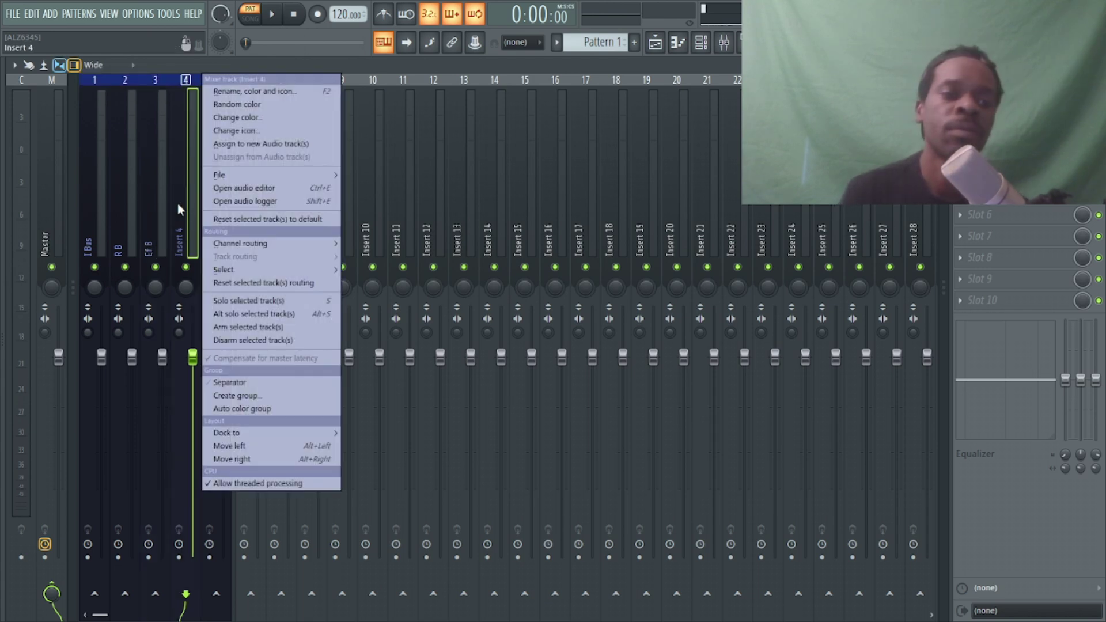
click(270, 96)
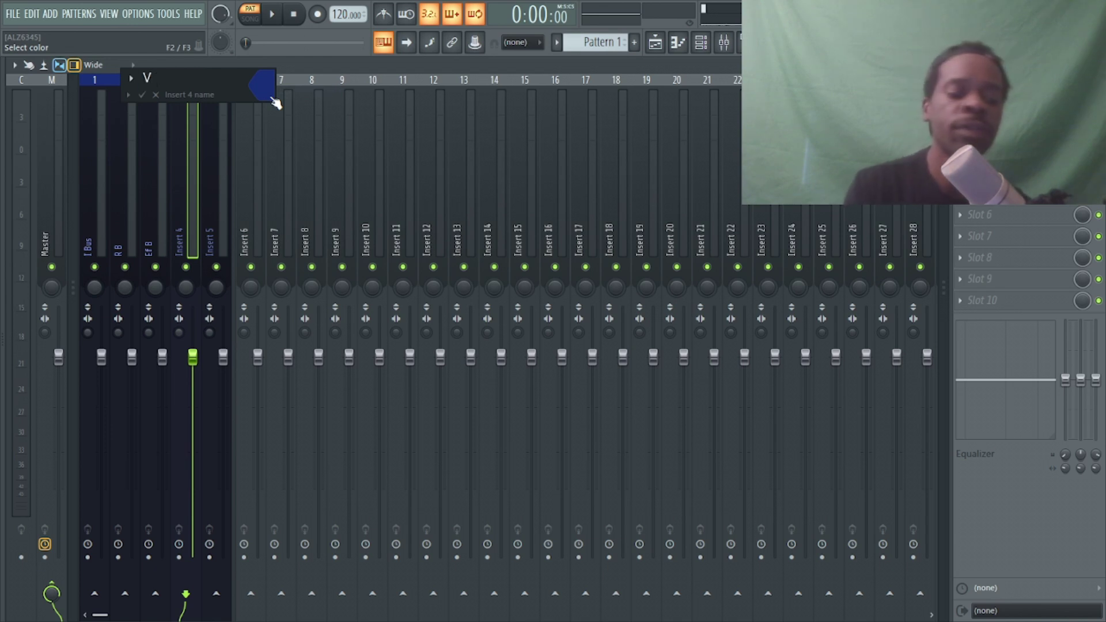
key(Return)
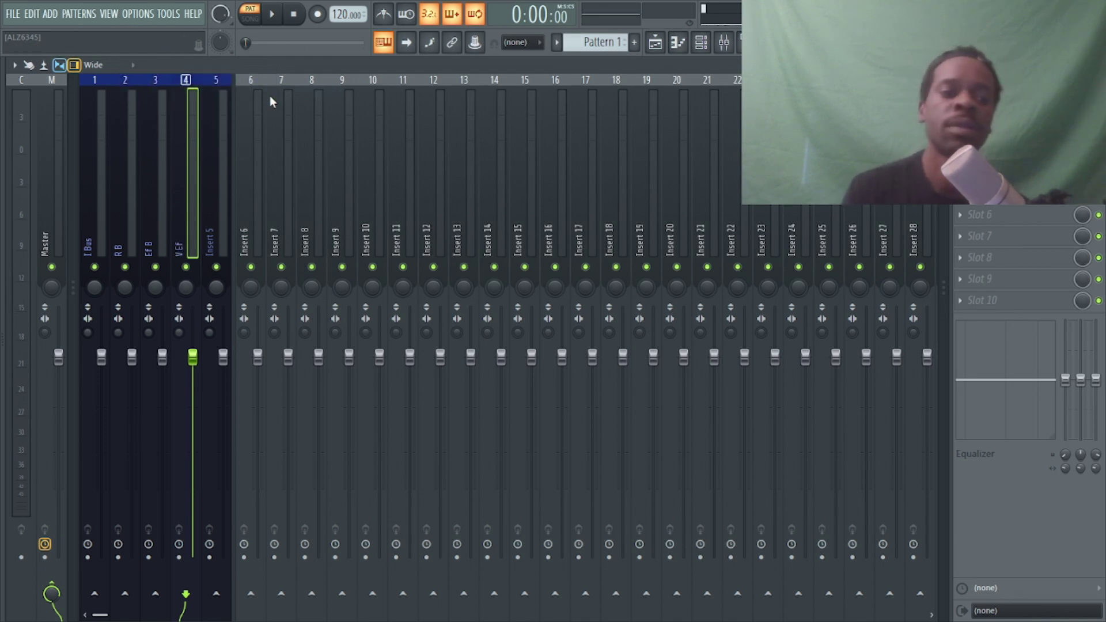
right_click(218, 147)
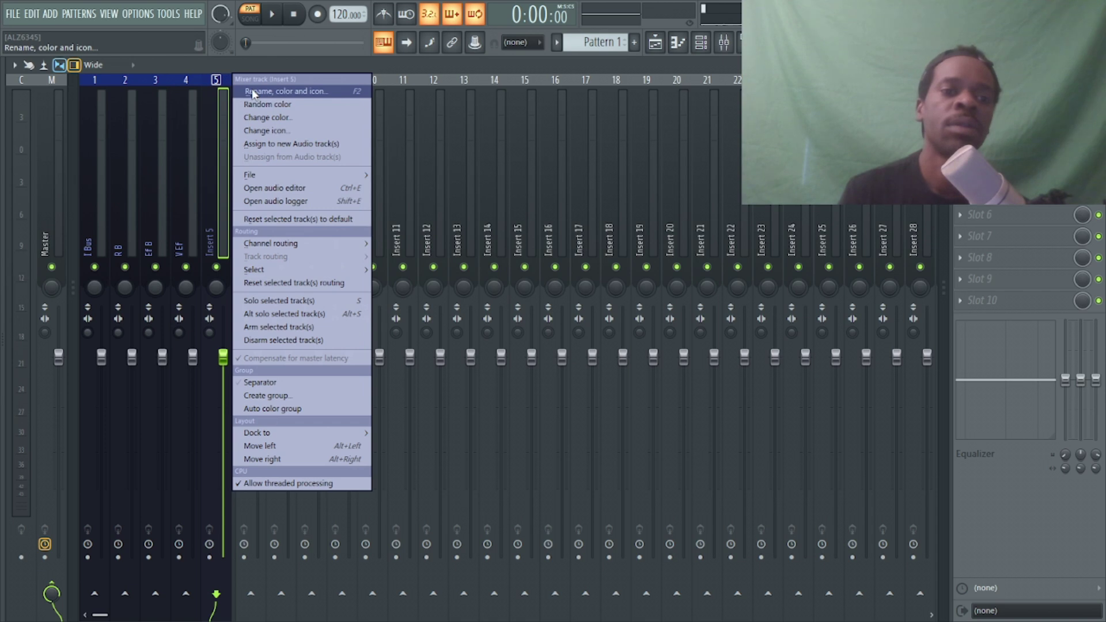
click(251, 88)
text(D)
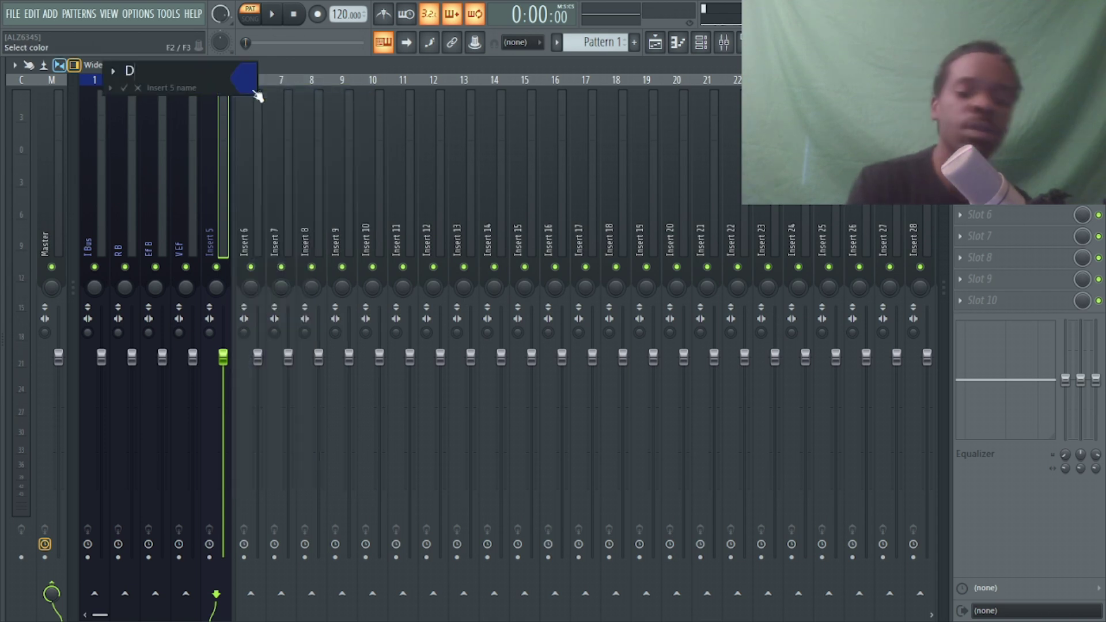
text(S)
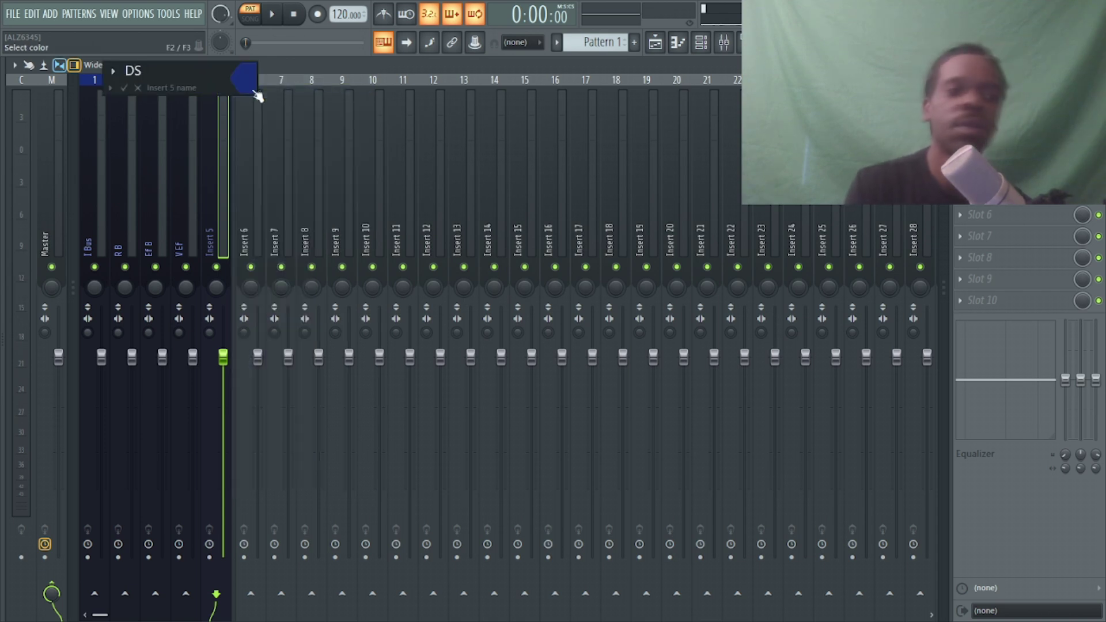
text( Bus)
key(Return)
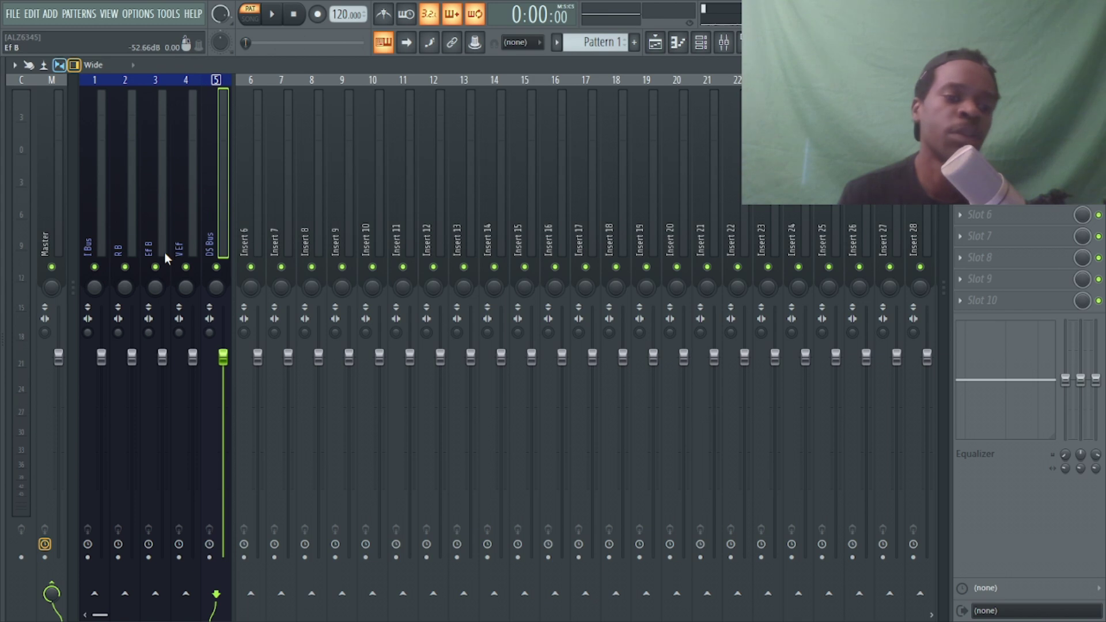
drag(106, 217, 612, 256)
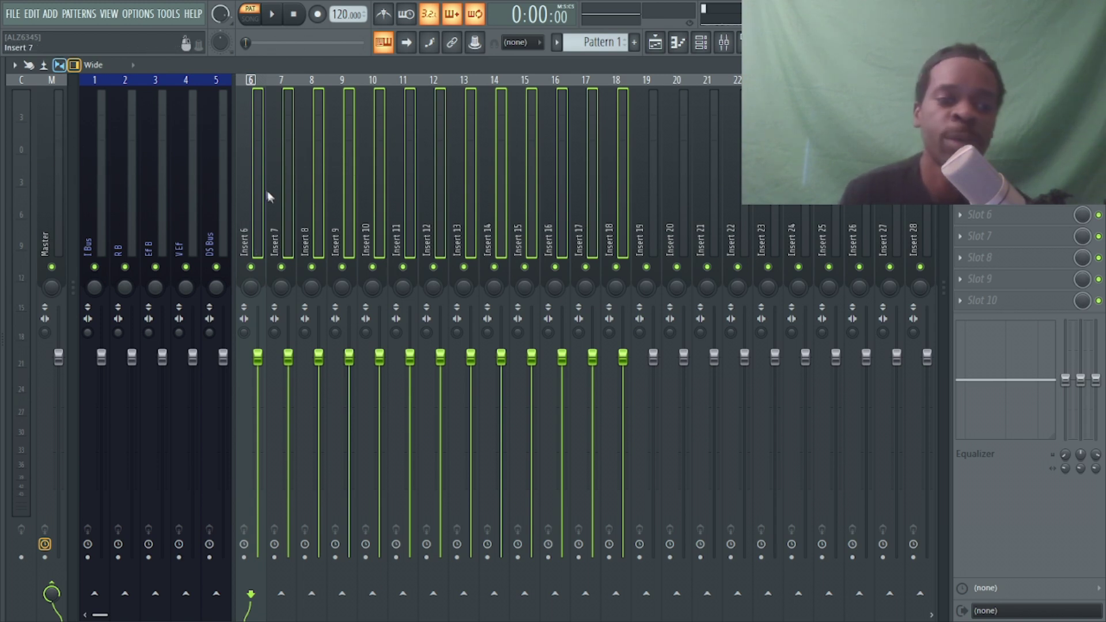
Create a group from the selected Inserts 6–18.
right_click(252, 196)
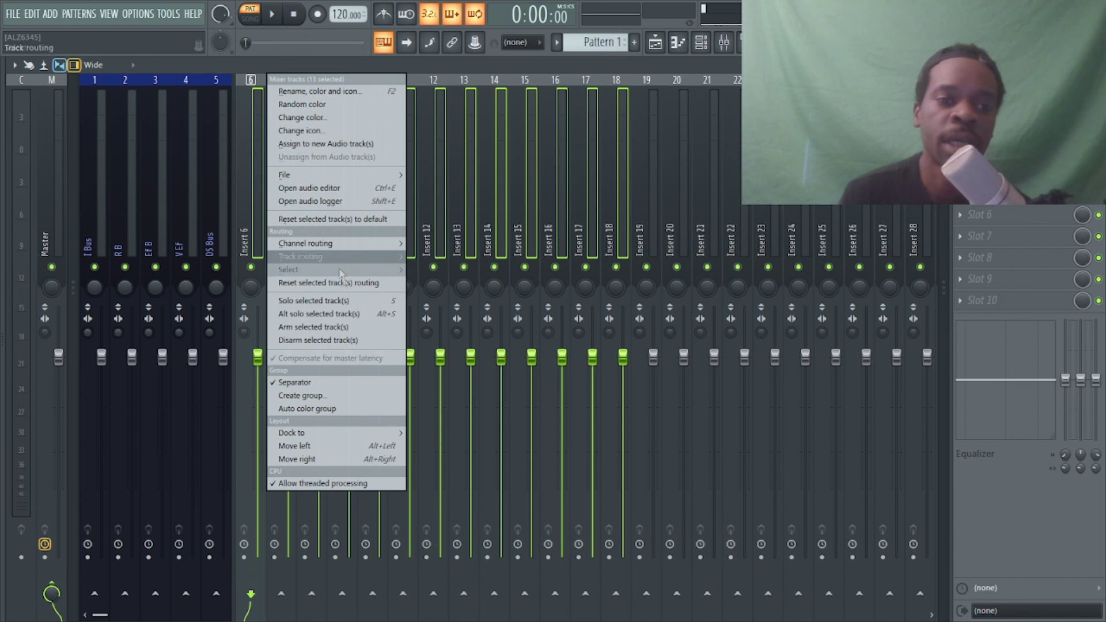
click(340, 400)
key(Return)
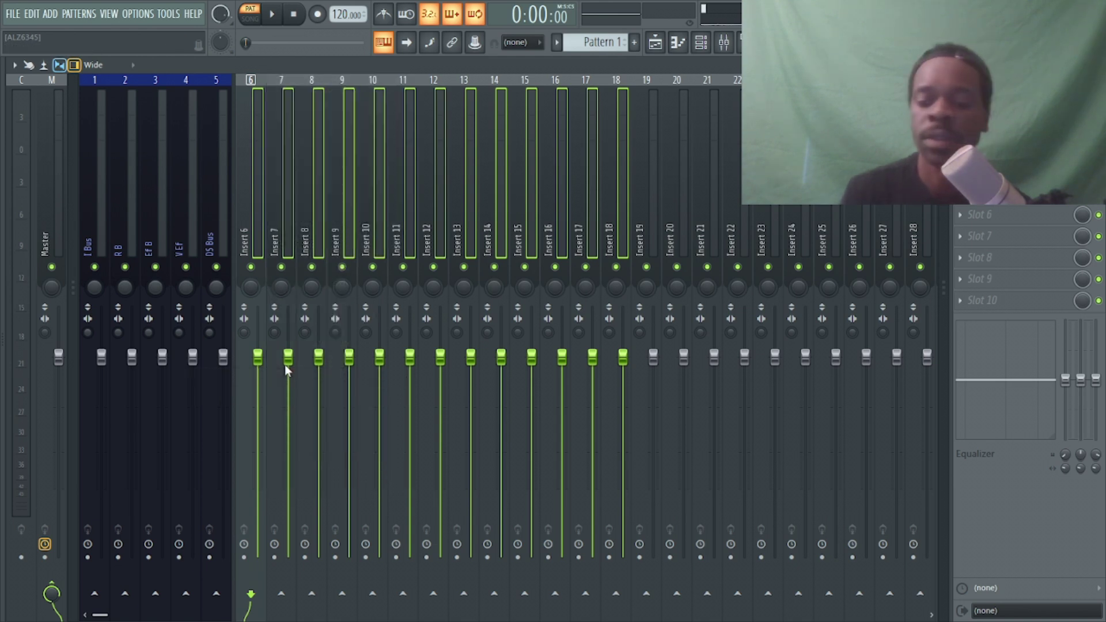
Colour Inserts 6–18 steel blue (#55A6DD).
right_click(259, 192)
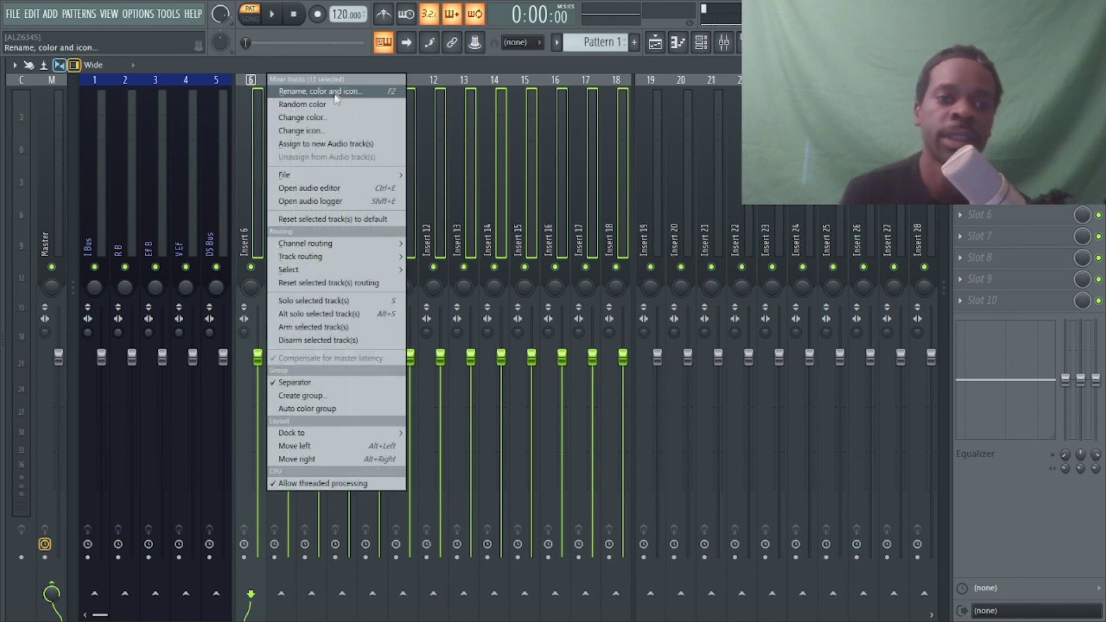
click(324, 114)
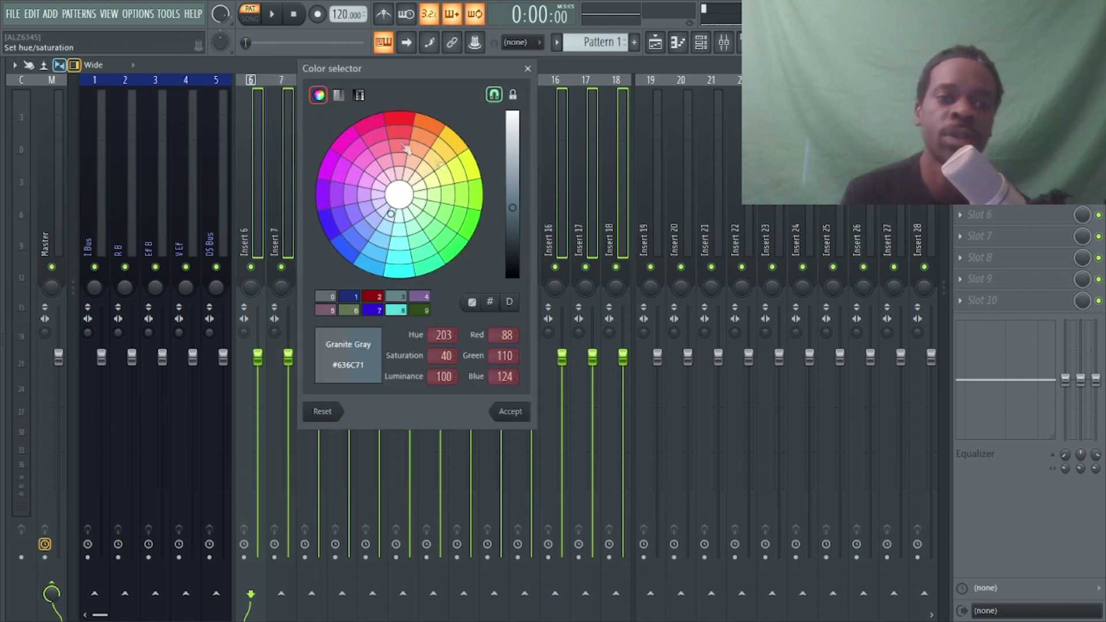
click(375, 252)
drag(512, 208, 524, 179)
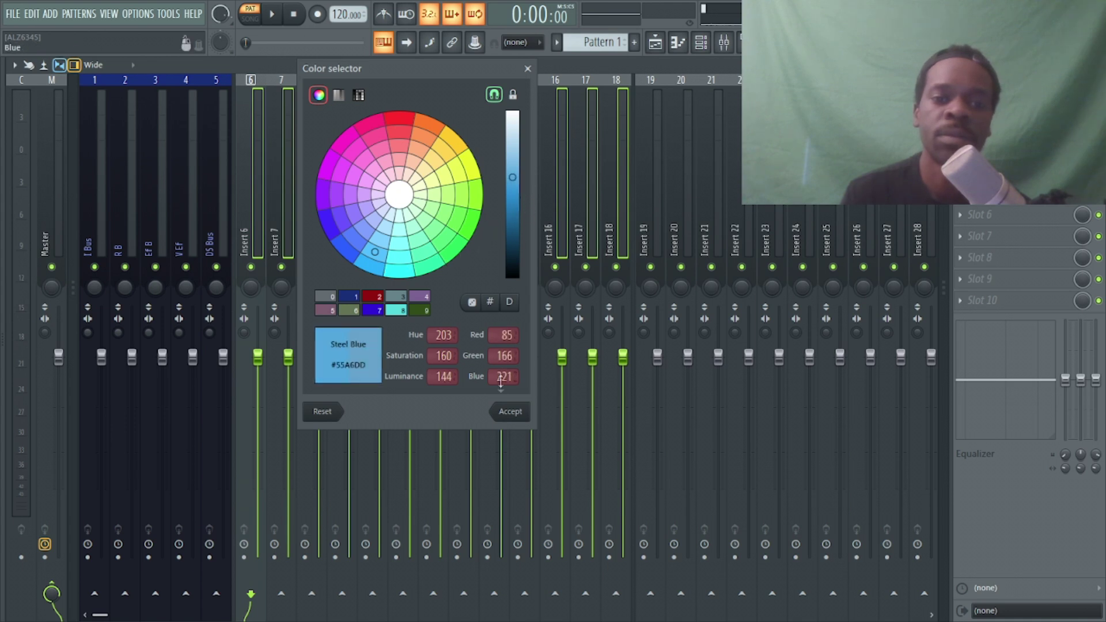
click(509, 414)
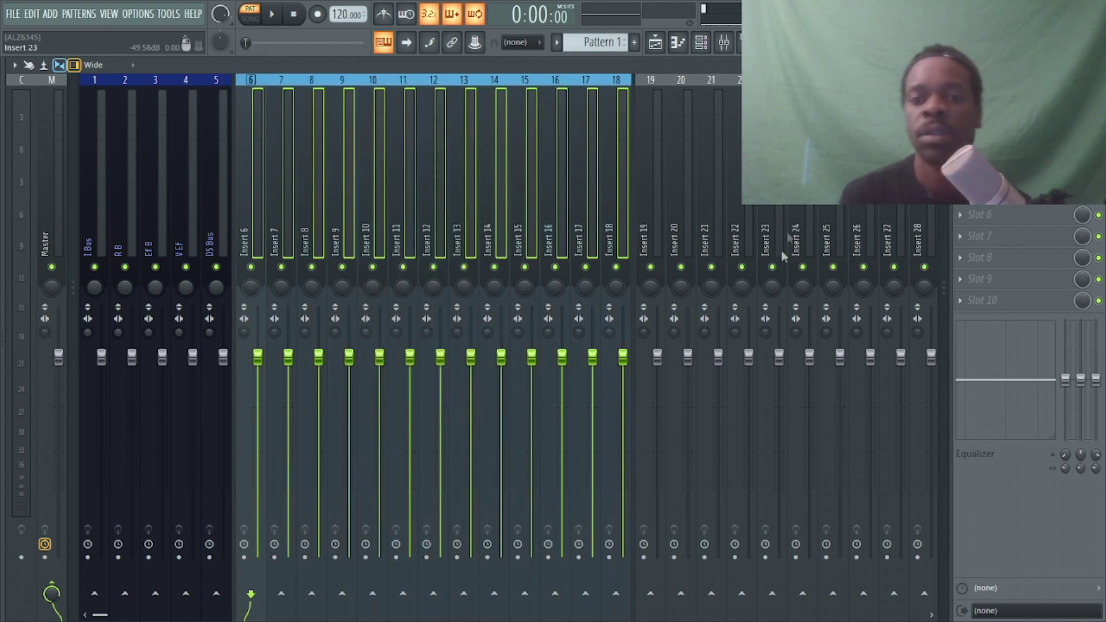
click(659, 245)
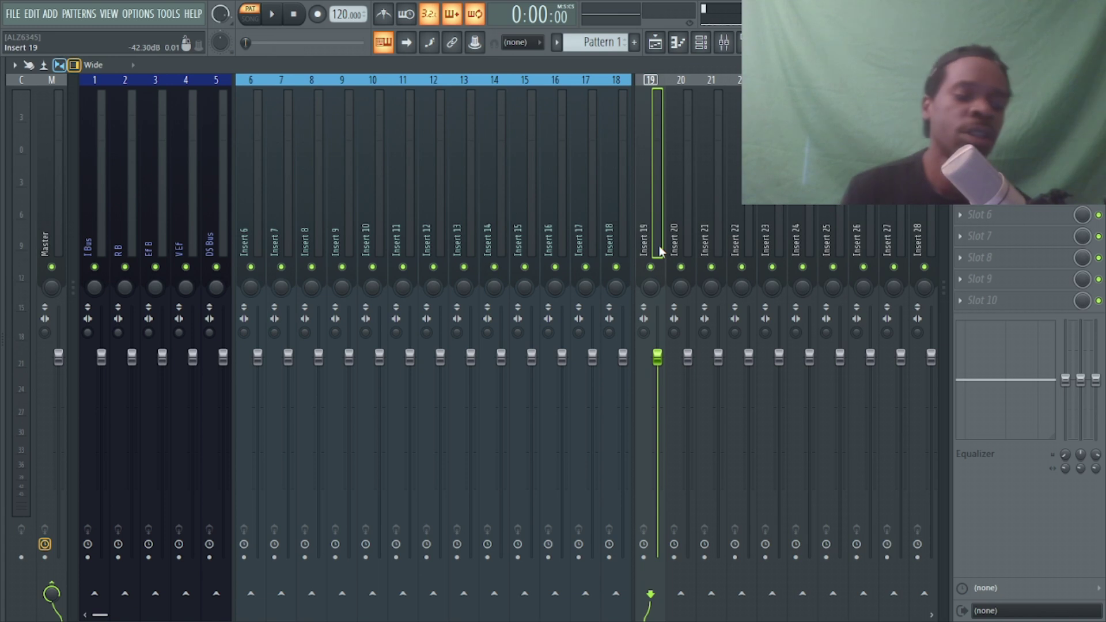
Select Inserts 19–28 and create a group from them.
click(686, 248)
click(714, 251)
drag(660, 233, 932, 229)
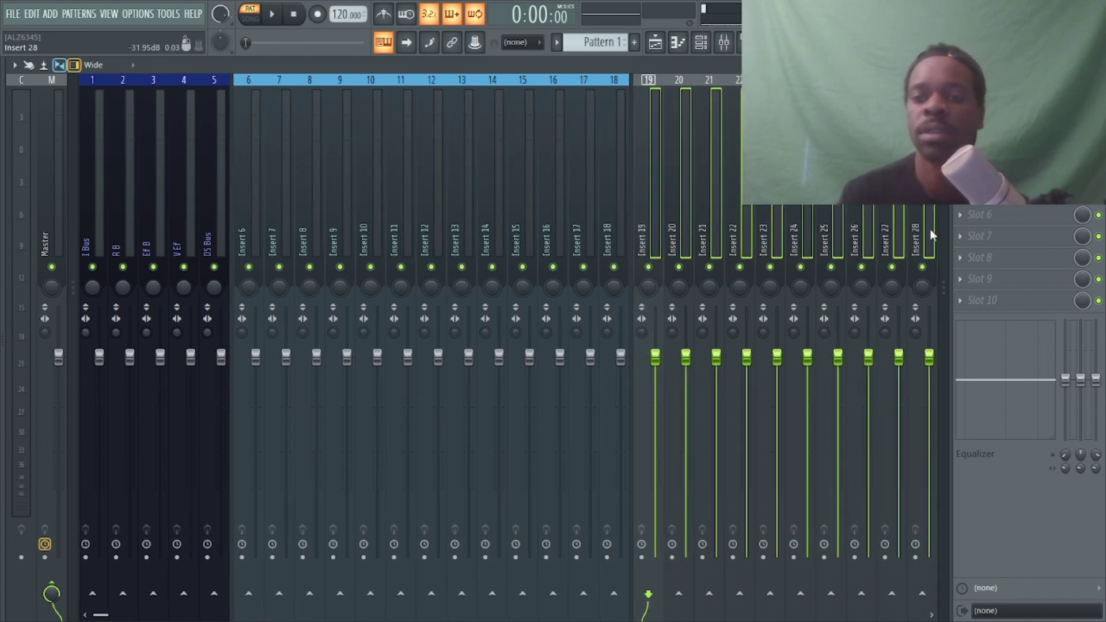
right_click(933, 233)
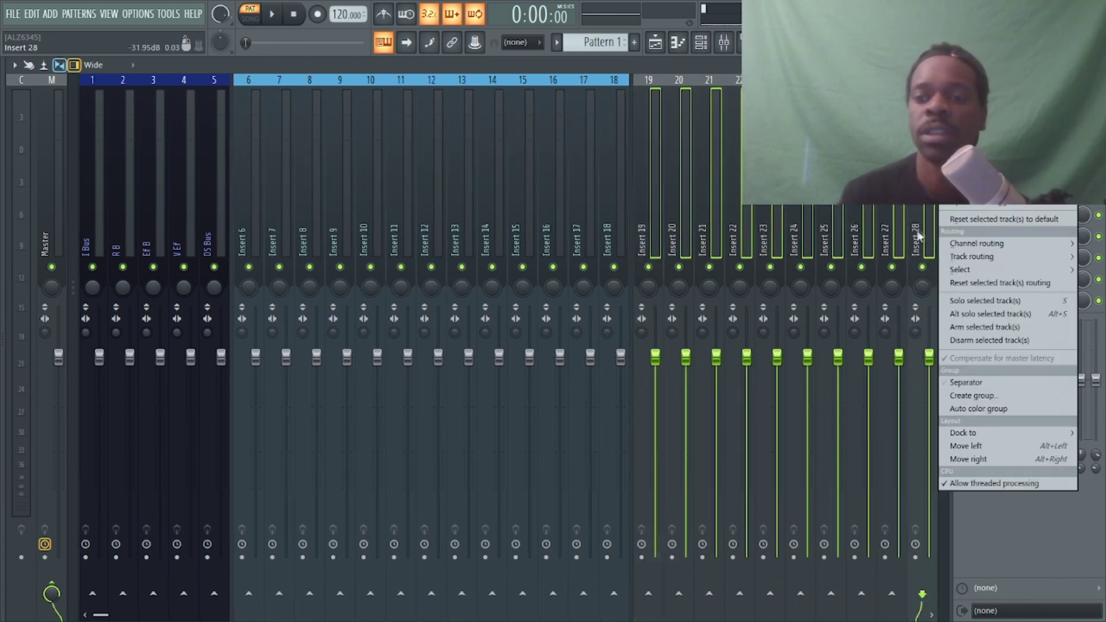
click(1005, 402)
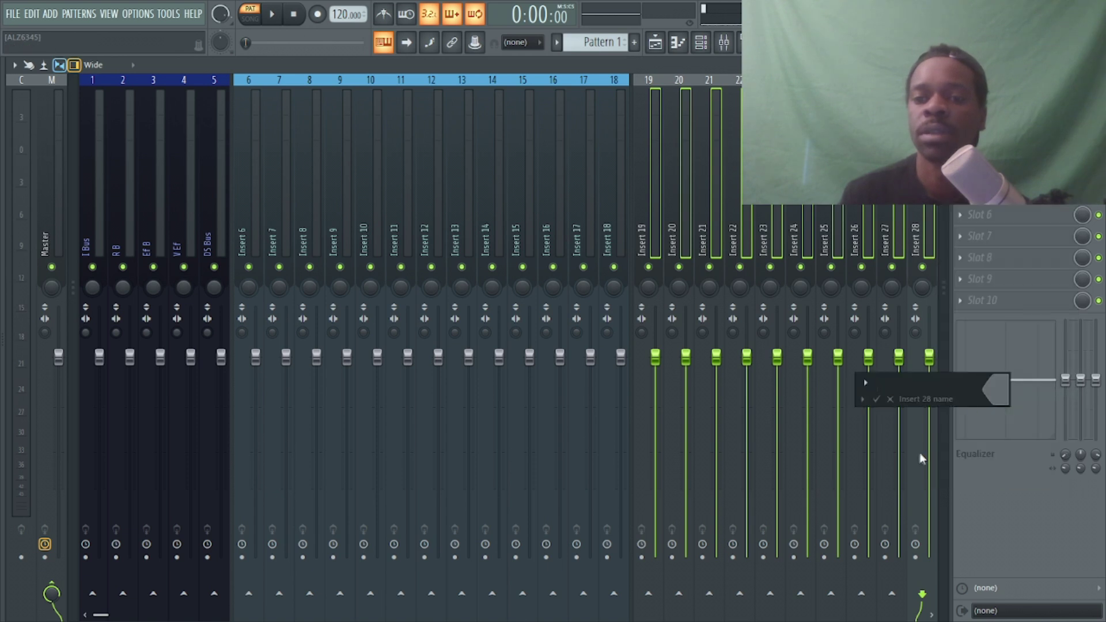
click(929, 424)
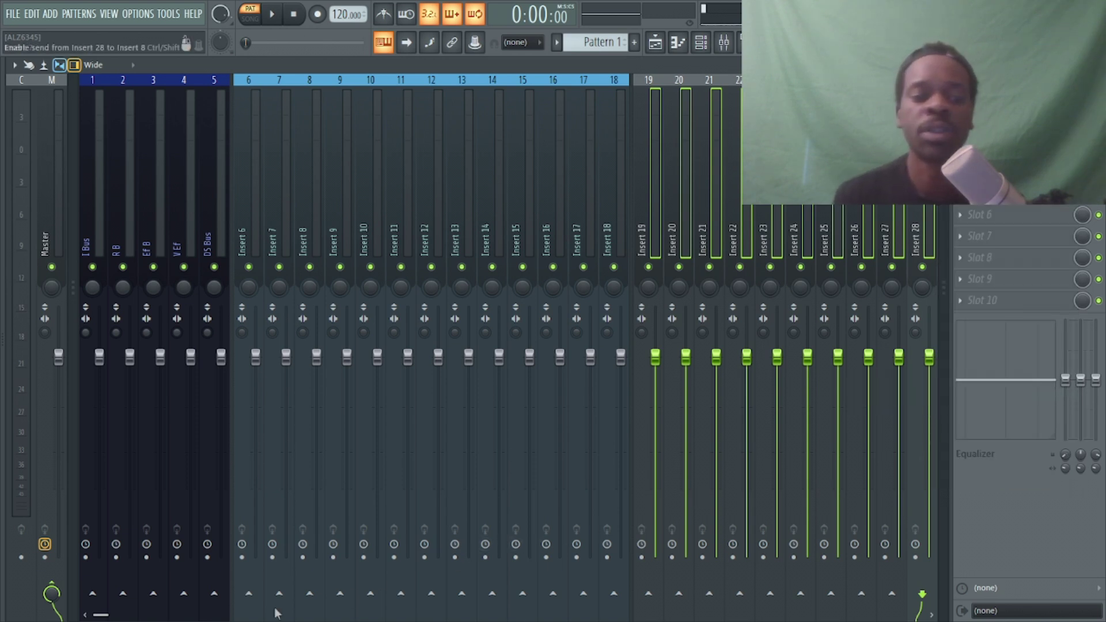
Colour Inserts 19–28 purple dark slate blue (#5B2C85, luminance 83).
drag(104, 615, 152, 615)
right_click(483, 178)
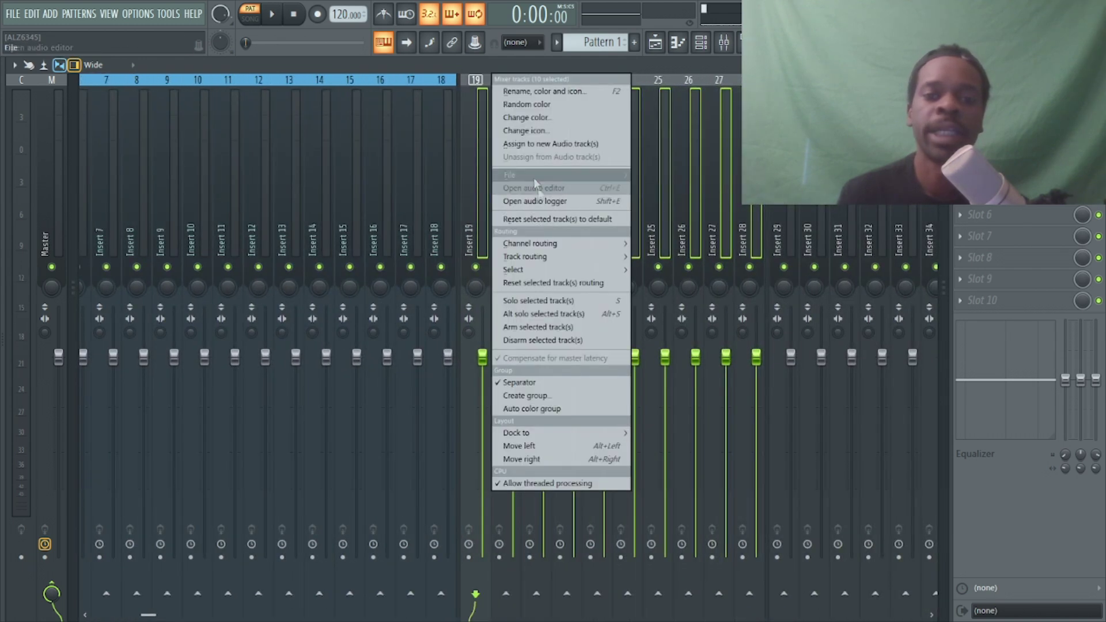
click(564, 117)
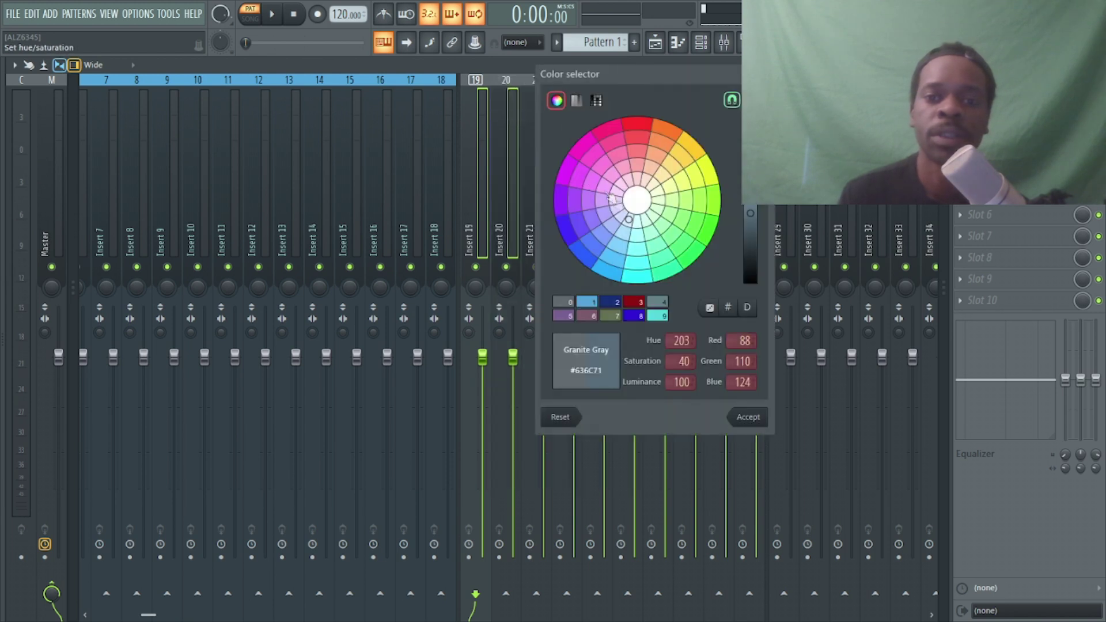
click(591, 200)
drag(757, 213, 757, 232)
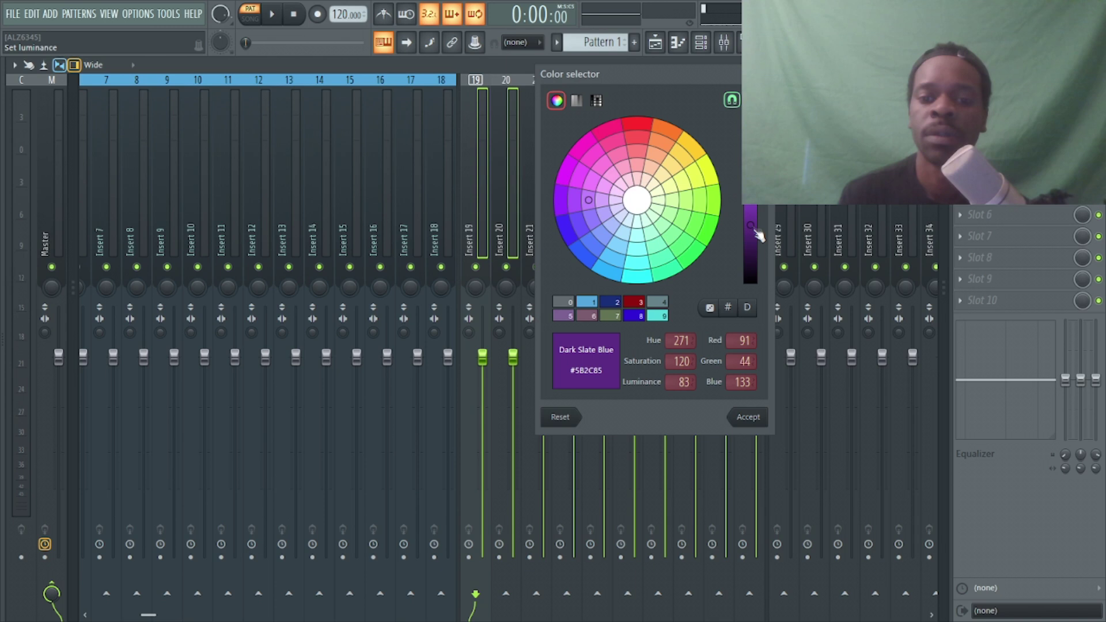
click(748, 416)
click(777, 209)
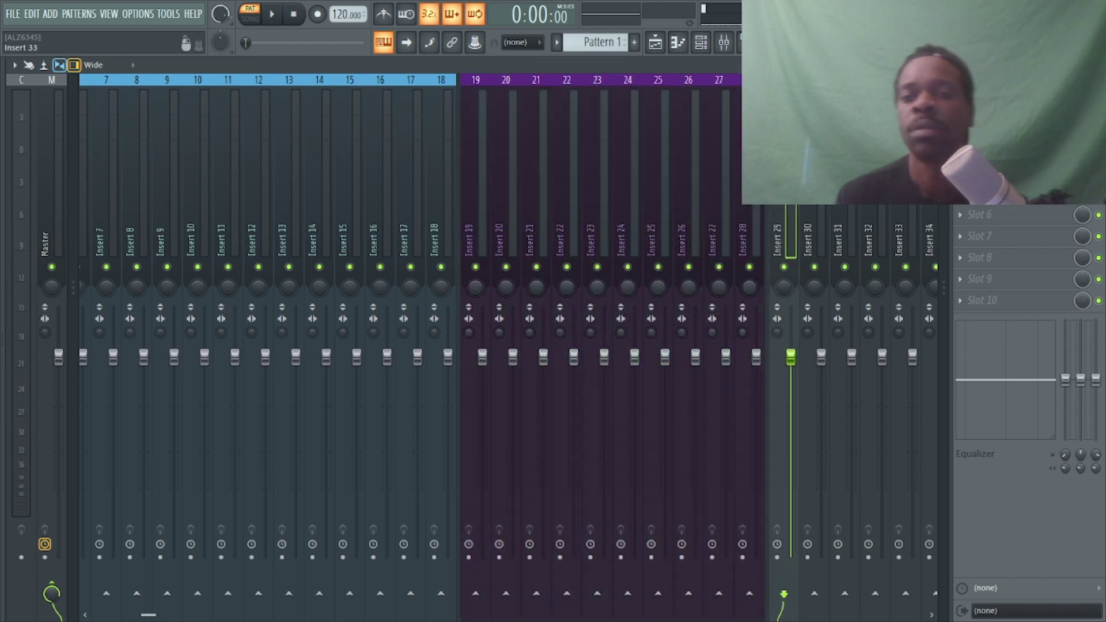
Rename Insert 29 to R and colour it fire-brick red.
right_click(790, 236)
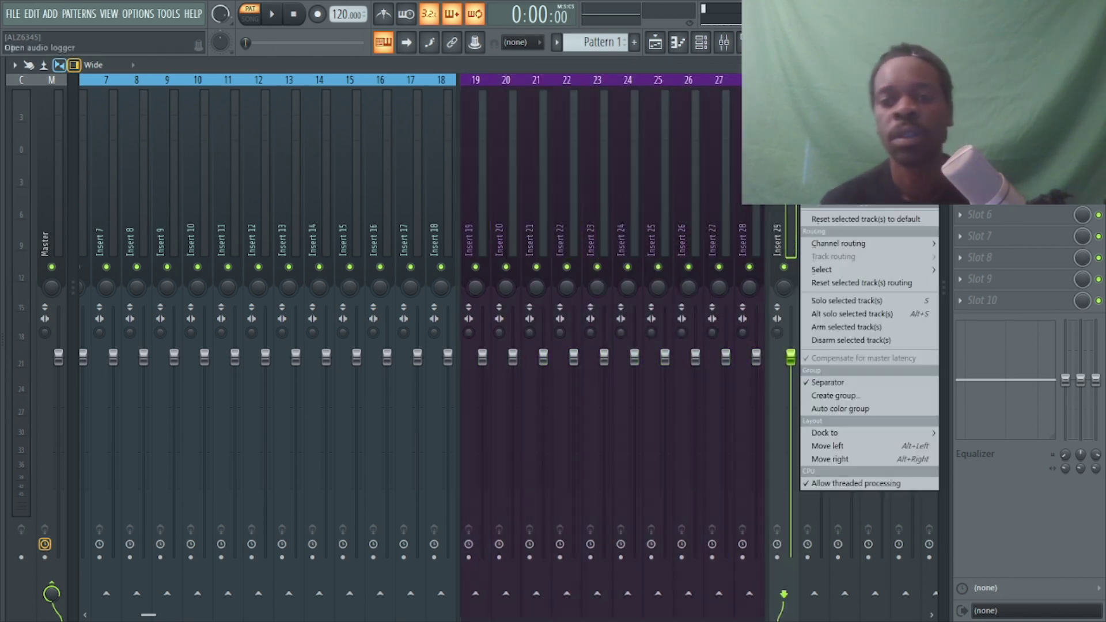
click(852, 269)
text(R)
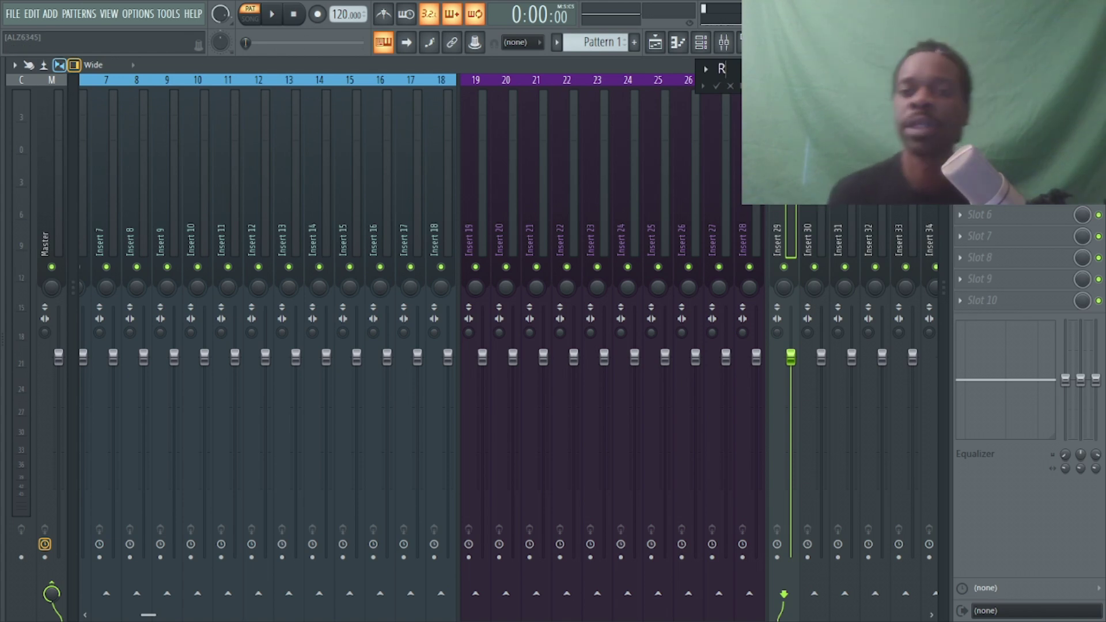
key(F3)
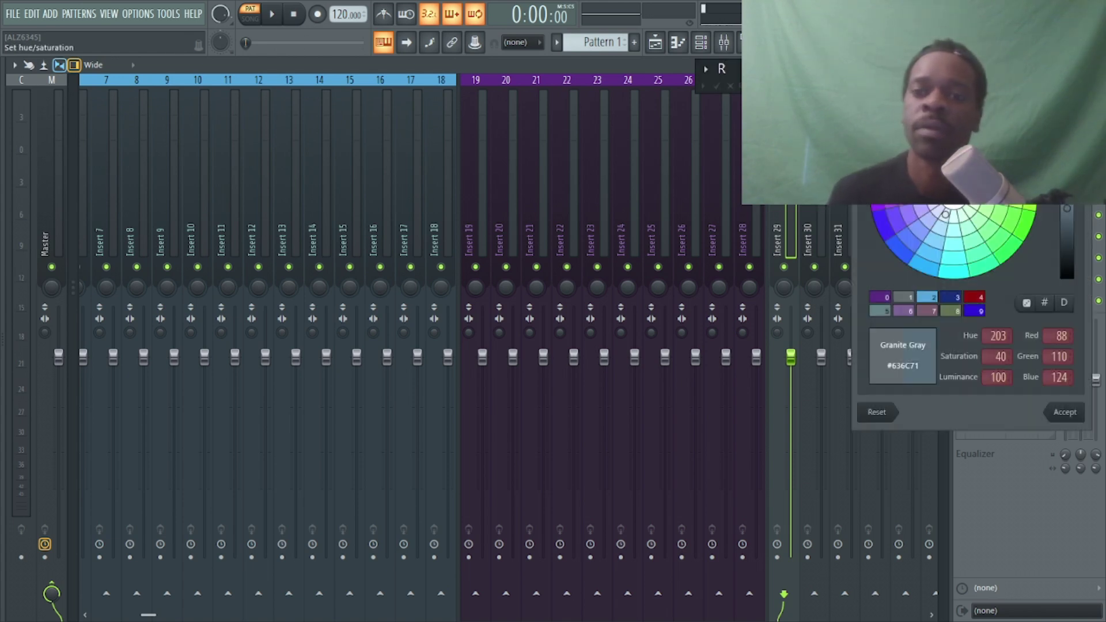
click(957, 116)
key(Return)
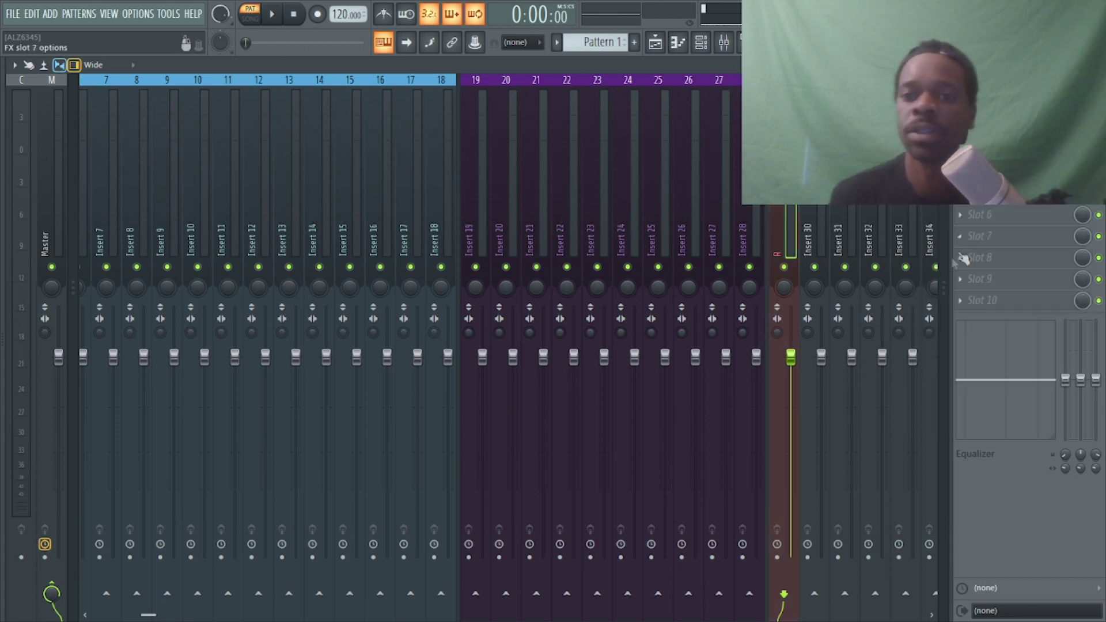
click(822, 208)
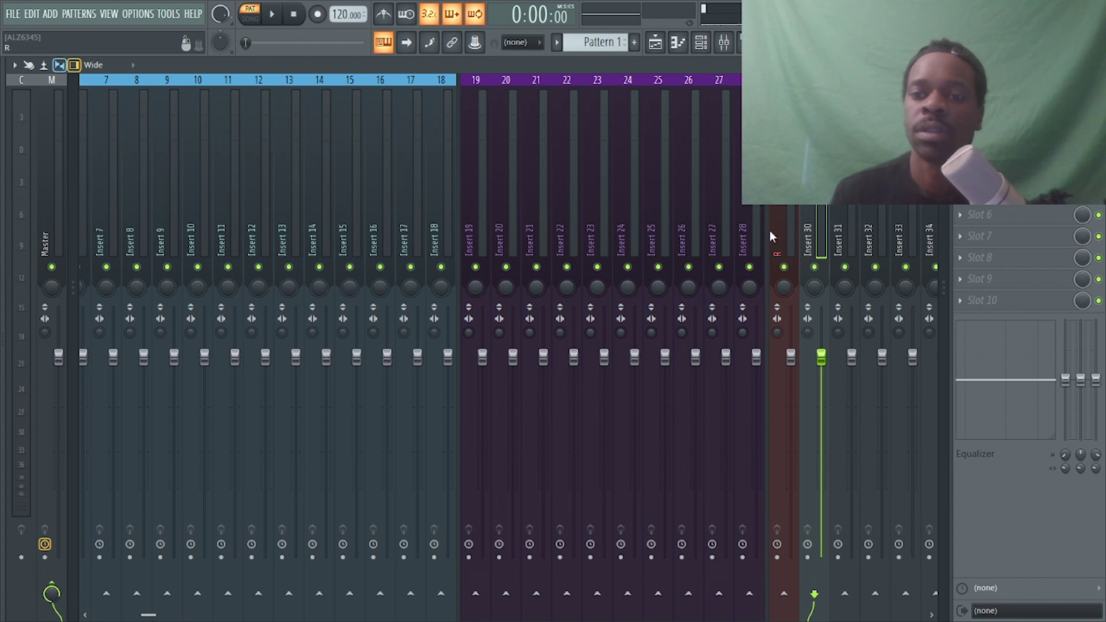
drag(821, 220, 866, 229)
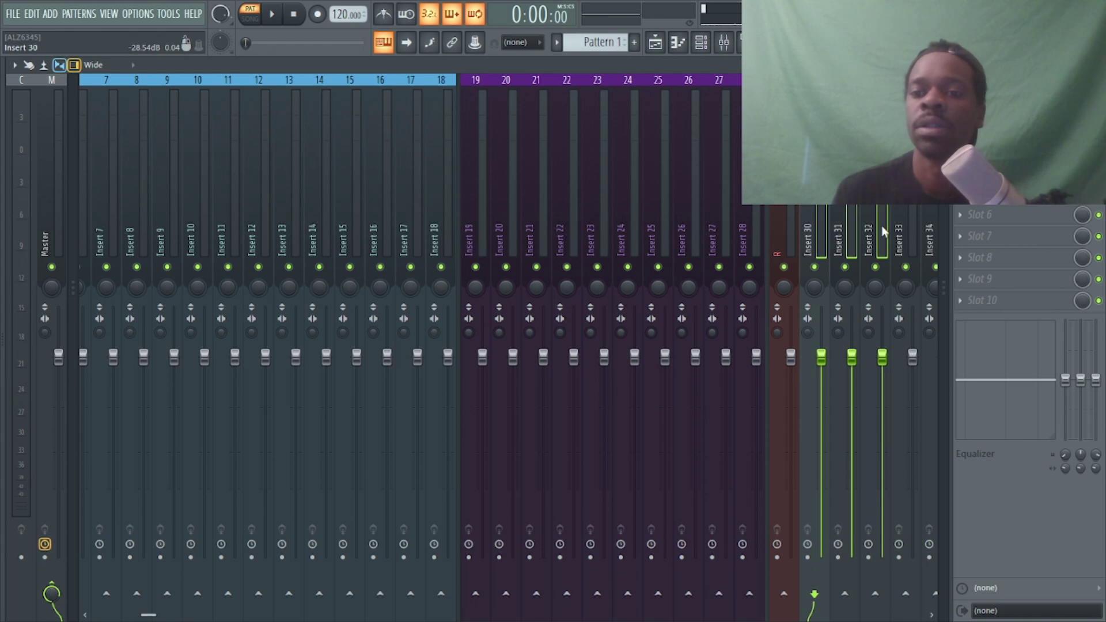
Create a group from the selected Inserts 30–32.
right_click(845, 228)
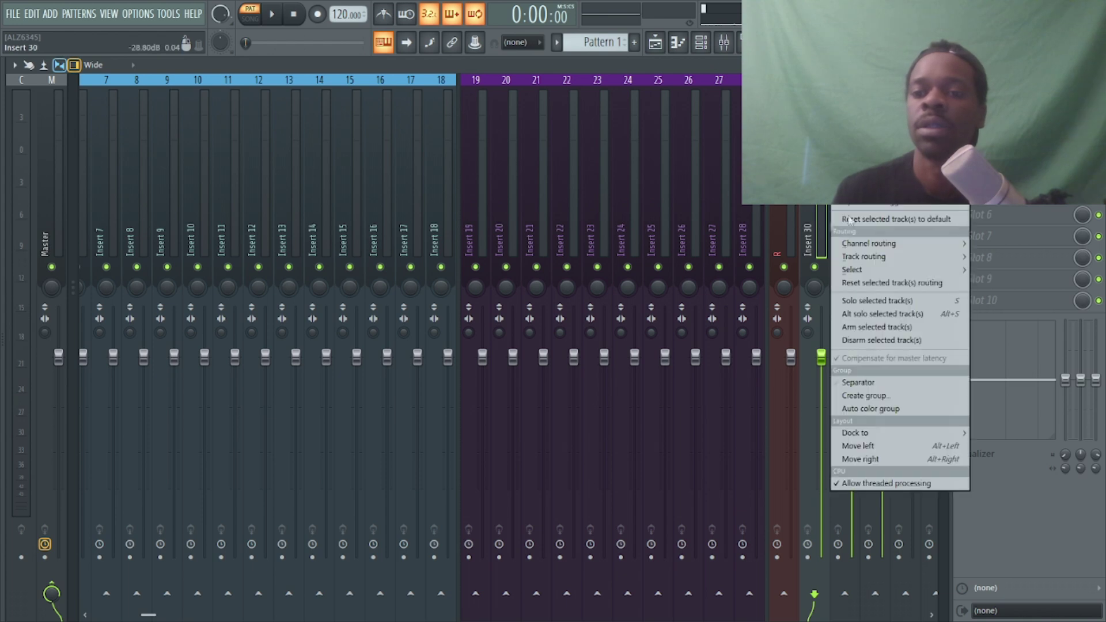
click(901, 398)
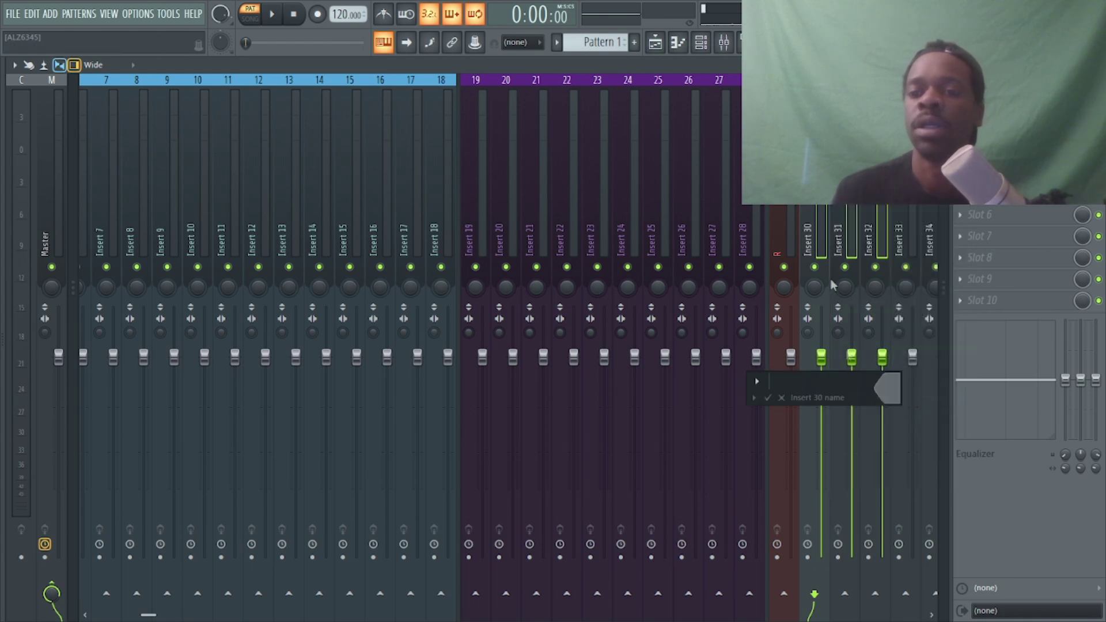
click(768, 398)
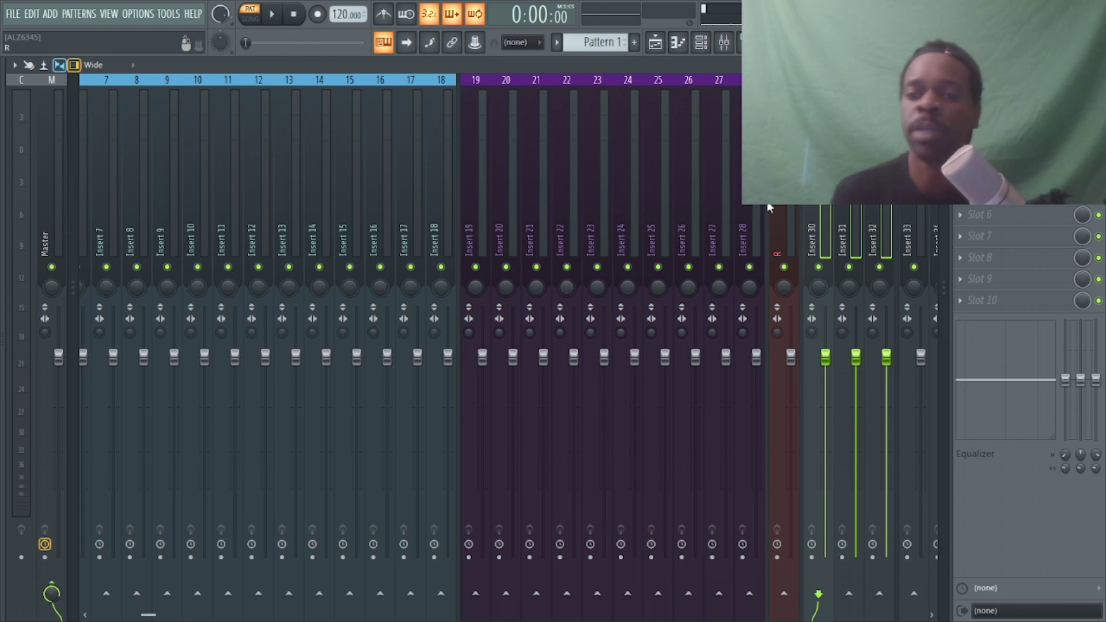
Rename Inserts 30, 31 and 32 to P V, AL and HHHmmm.
click(852, 236)
right_click(814, 234)
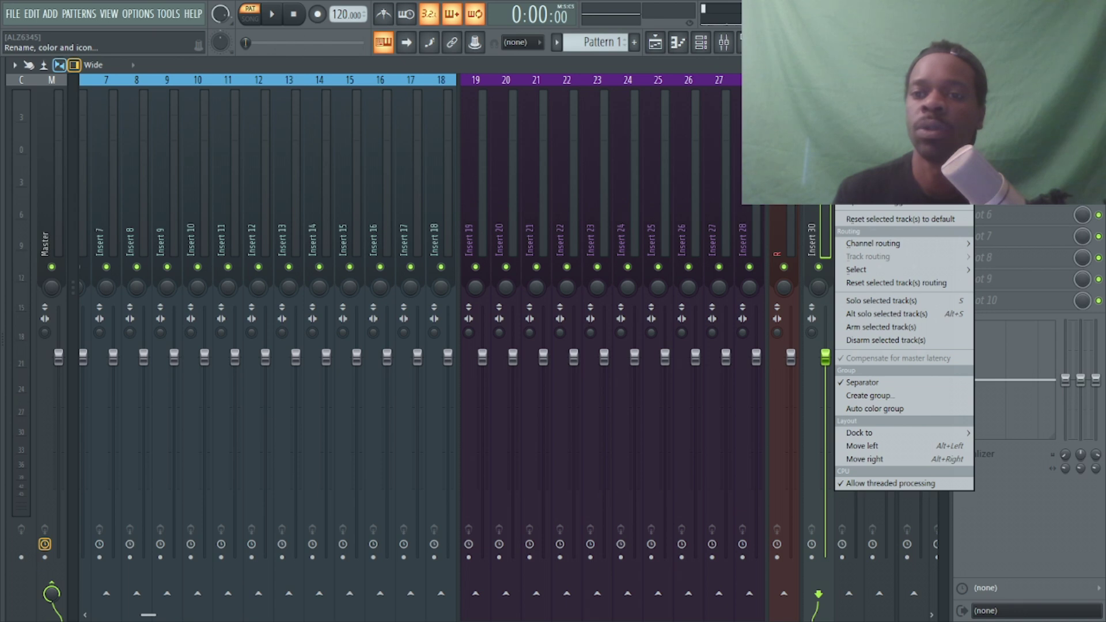
click(882, 173)
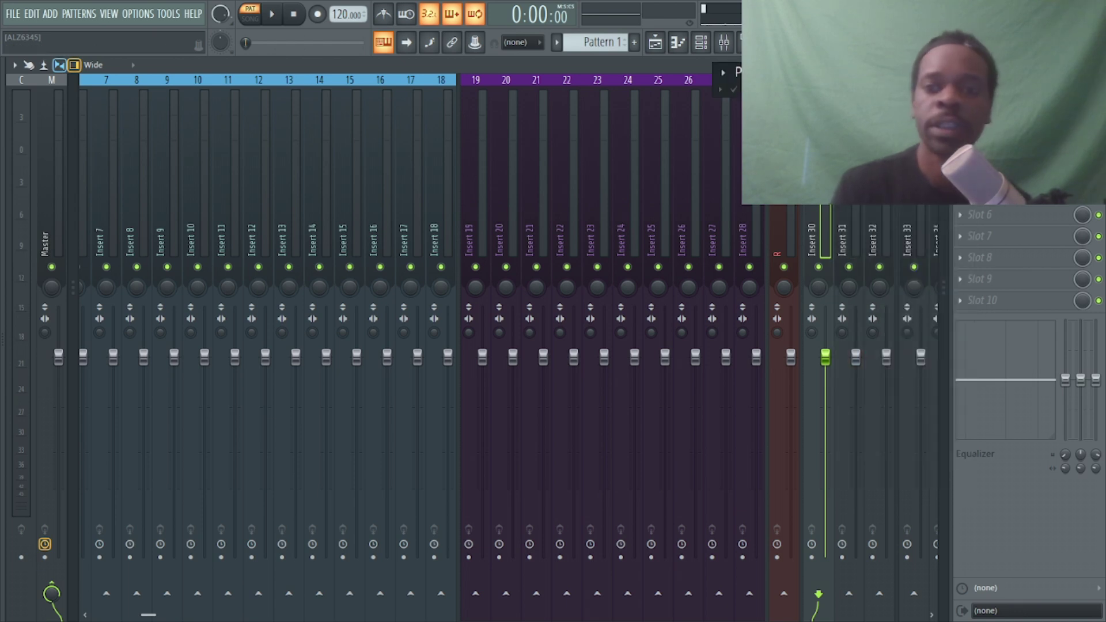
text(P V)
key(Return)
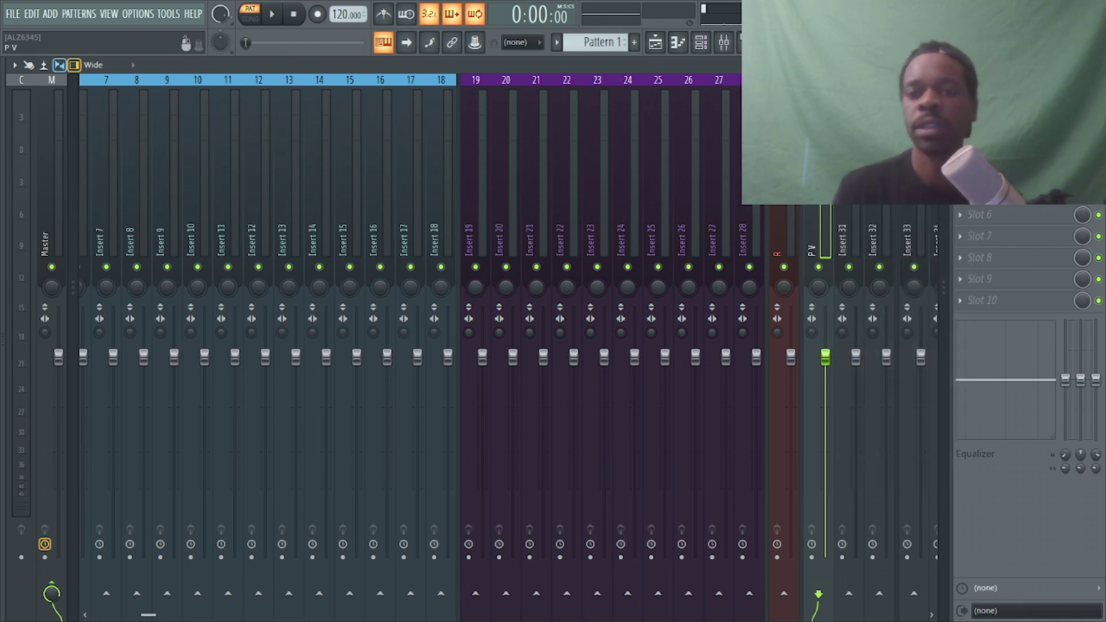
right_click(853, 173)
click(887, 178)
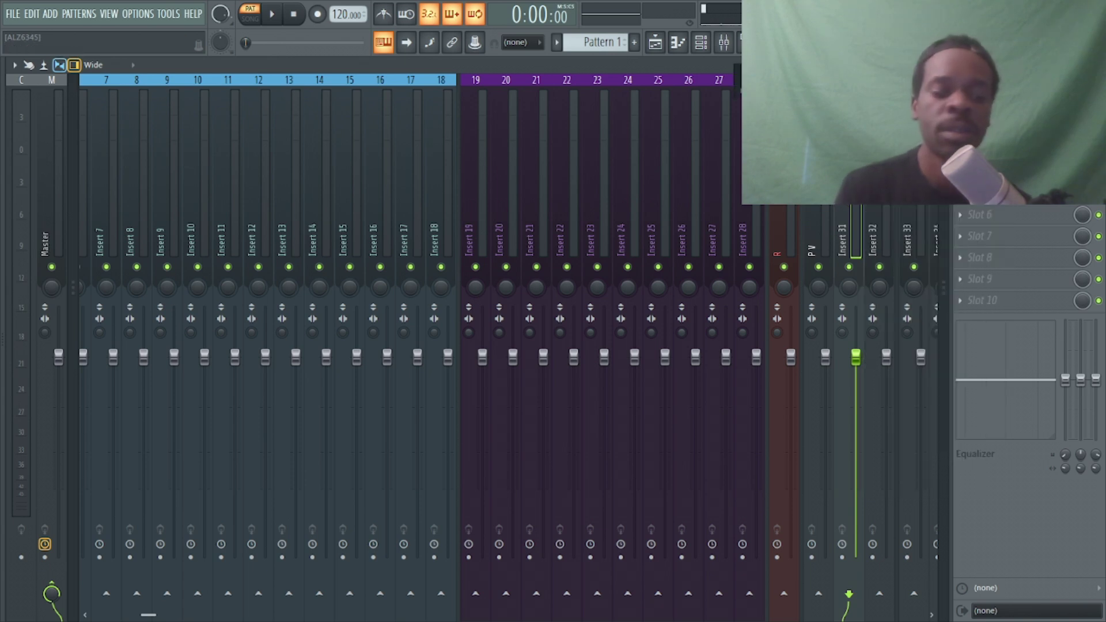
text(AL)
key(Return)
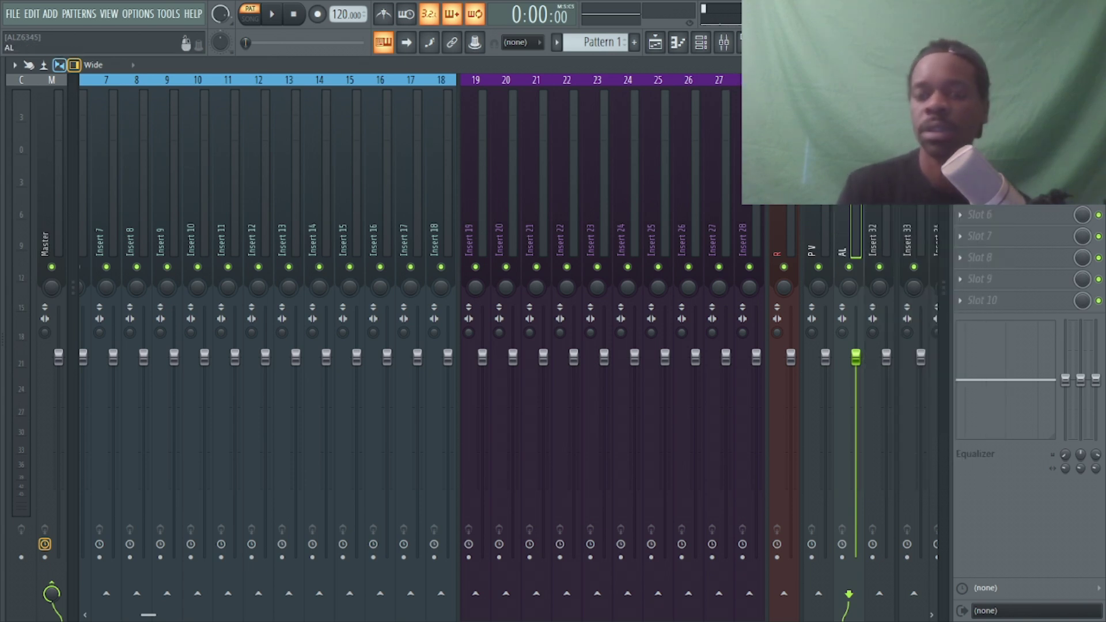
right_click(870, 209)
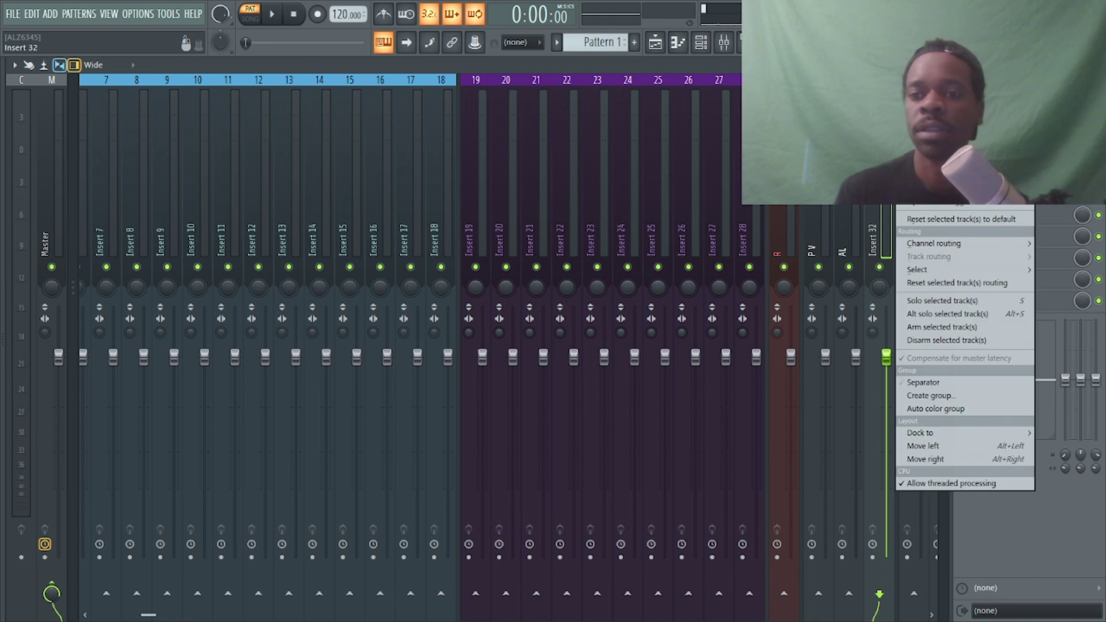
click(928, 180)
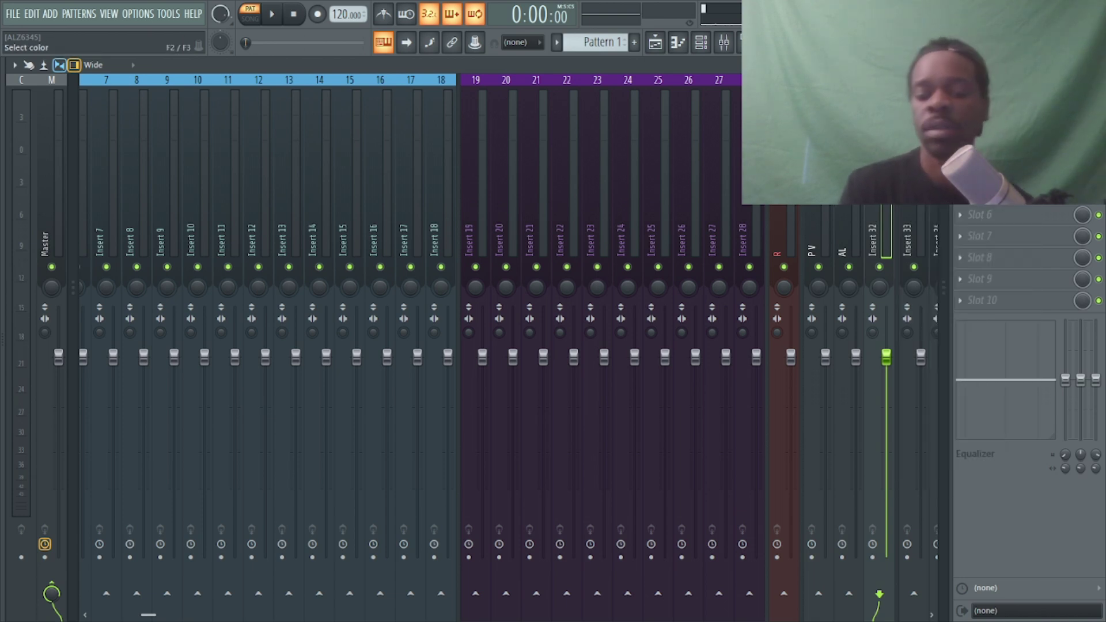
key(Return)
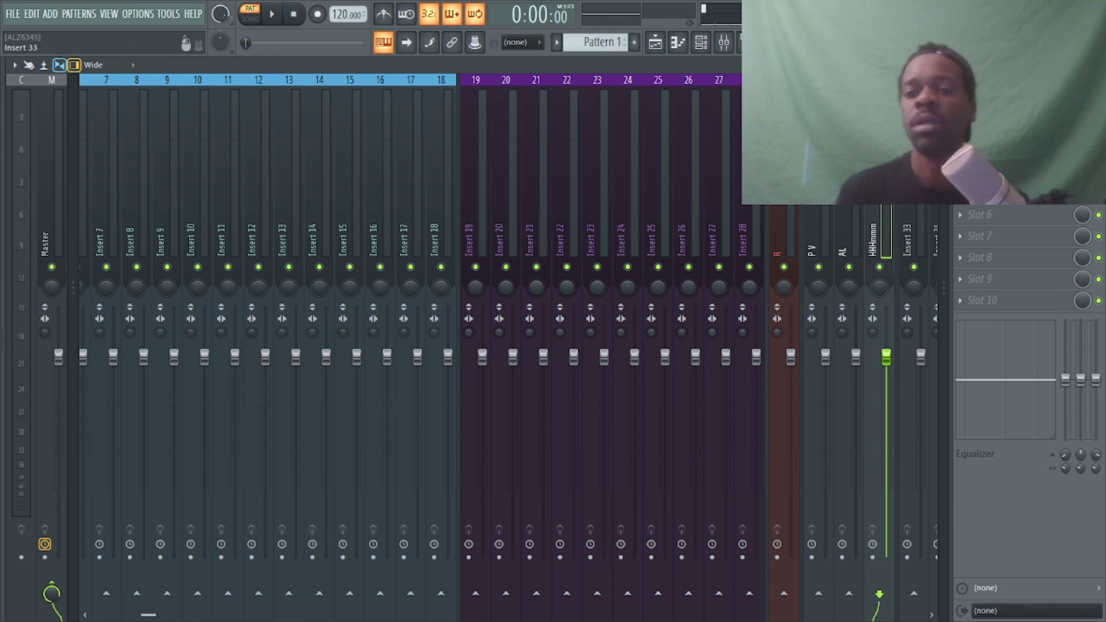
Select the P V, AL and HHHmmm tracks together to give them random colours.
click(825, 214)
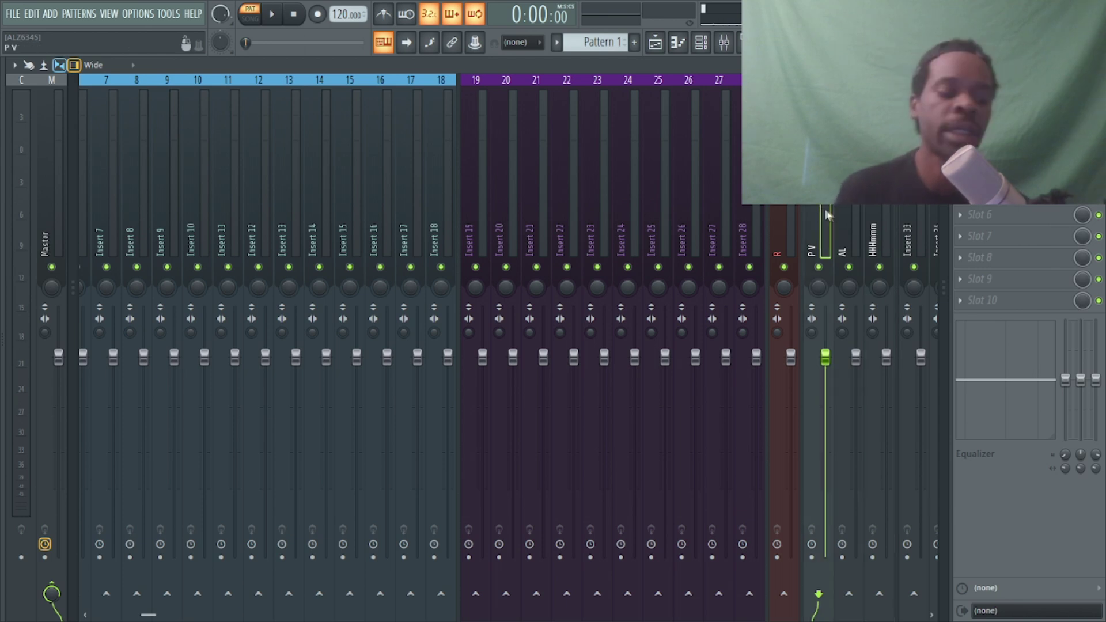
key(Right)
key(Right)
drag(829, 227, 839, 229)
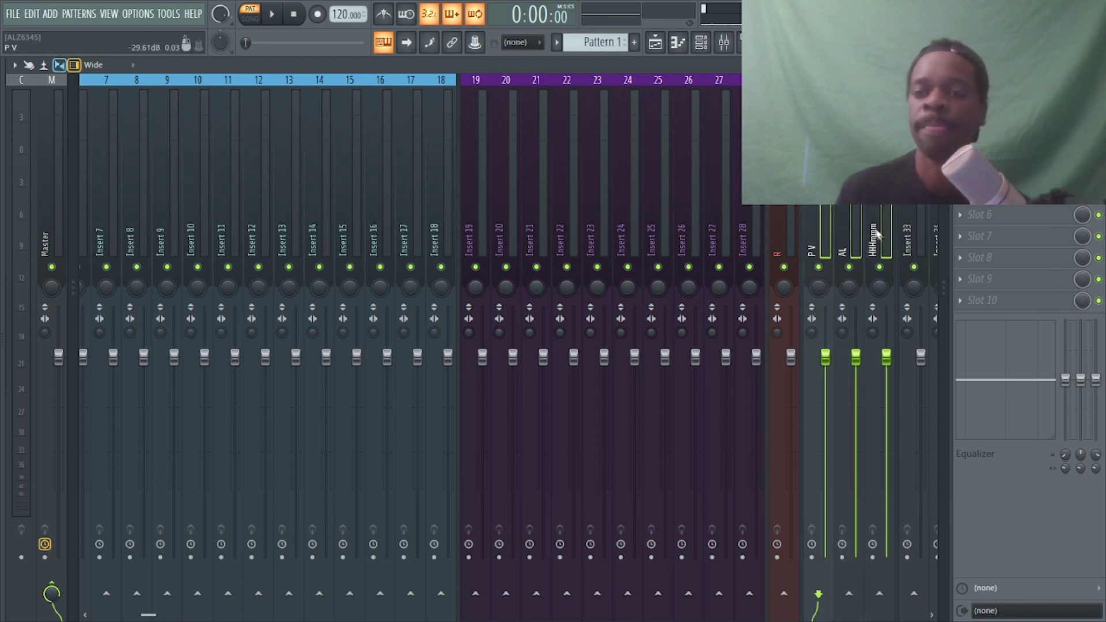
right_click(817, 214)
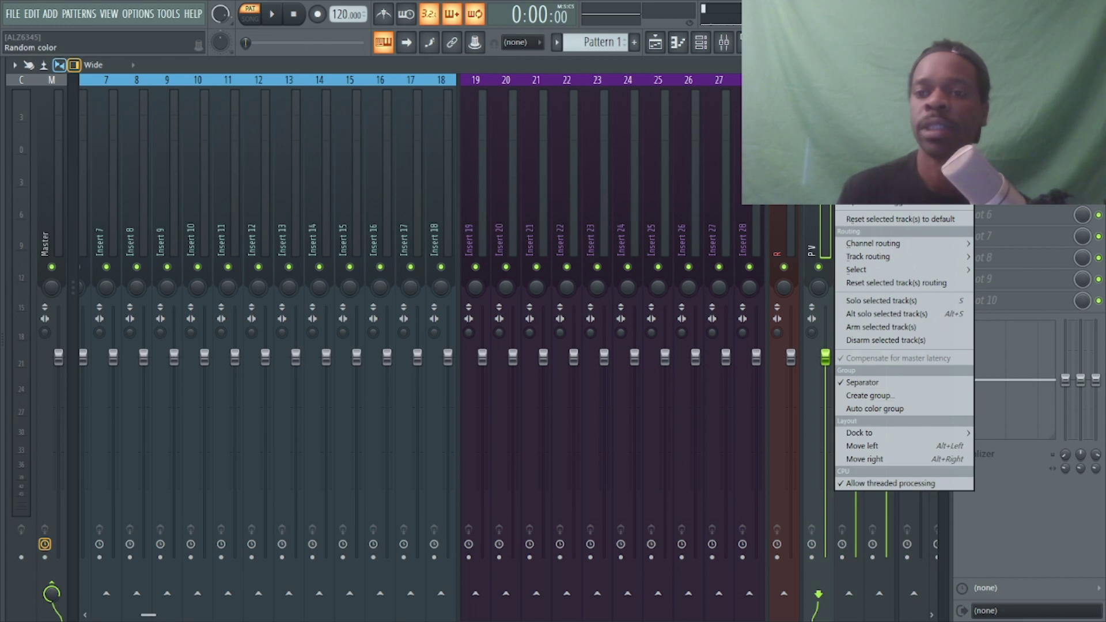
key(Escape)
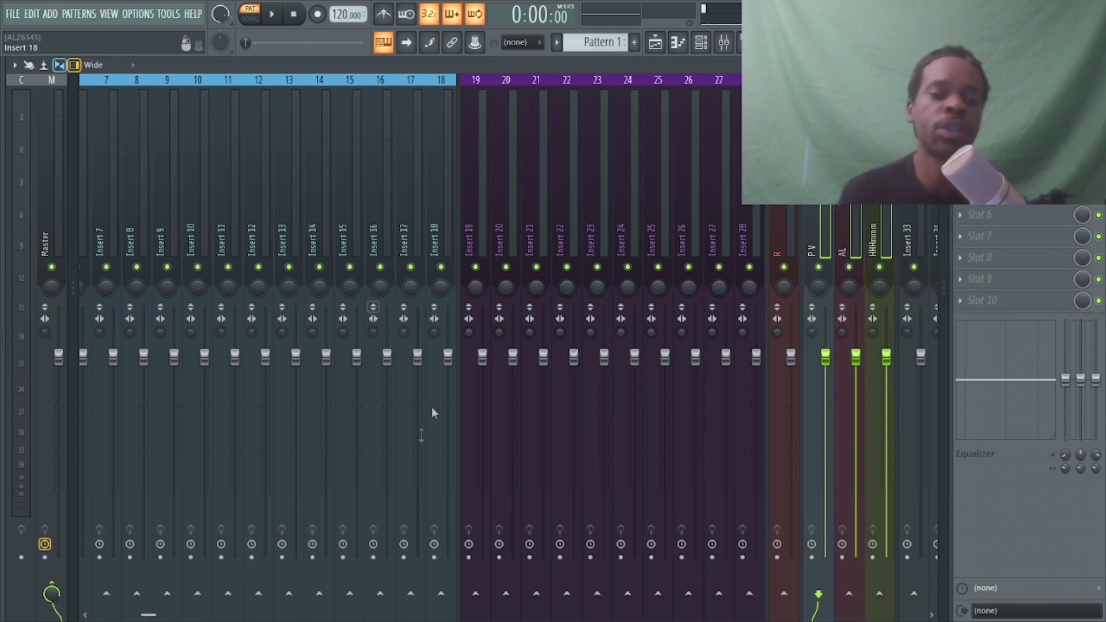
Lower Inserts 6–18 to varied volume levels, dropping Inserts 13–18 together.
drag(149, 615, 87, 614)
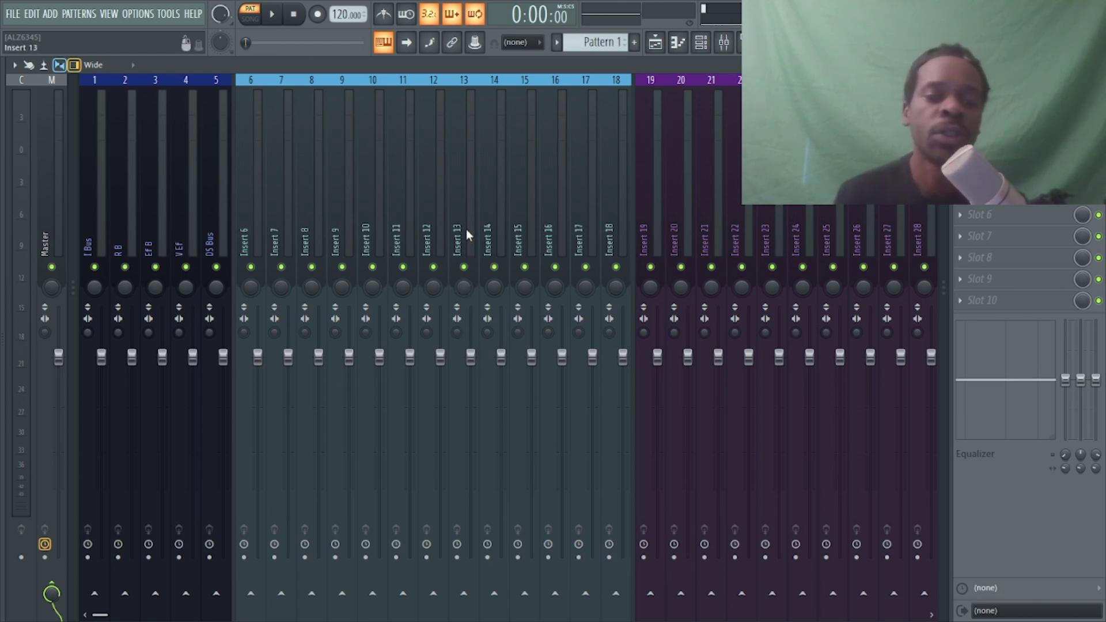
drag(459, 226, 619, 254)
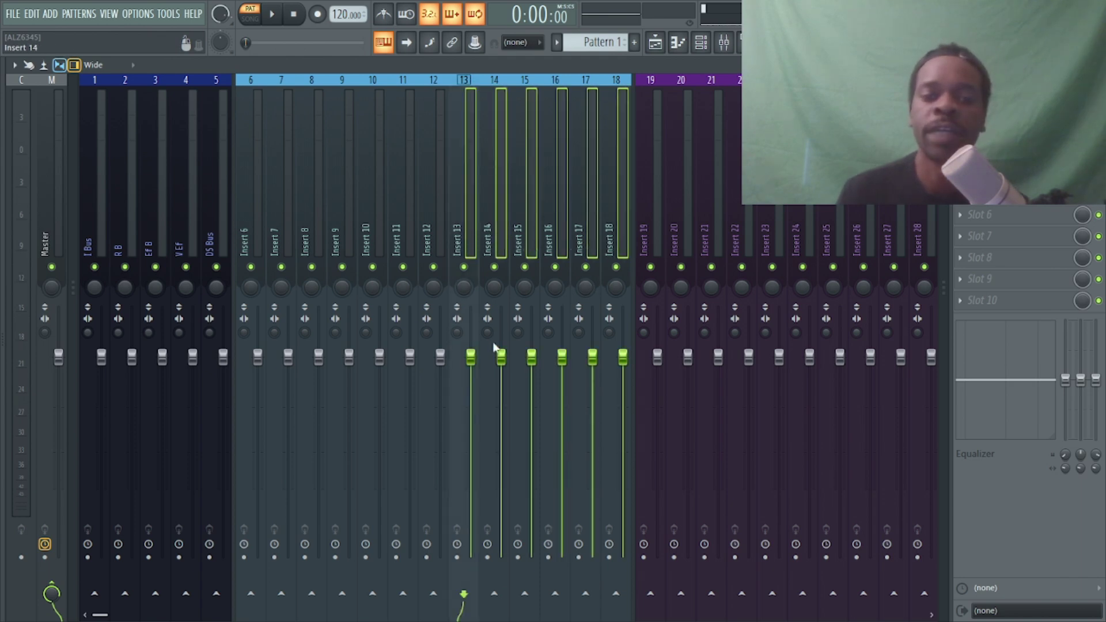
drag(471, 358, 471, 455)
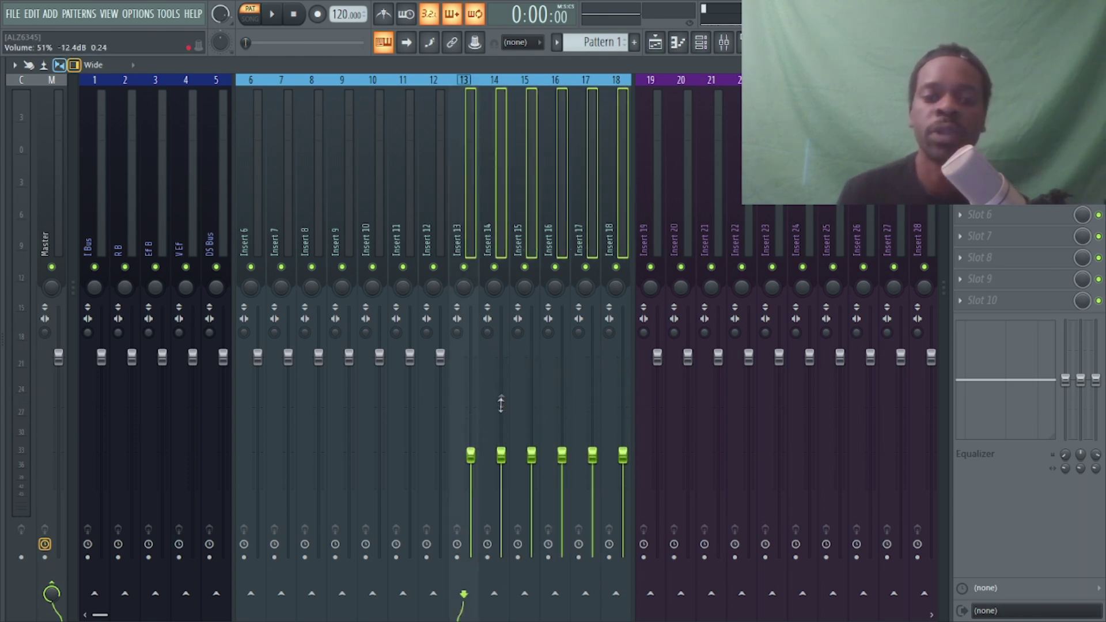
click(407, 205)
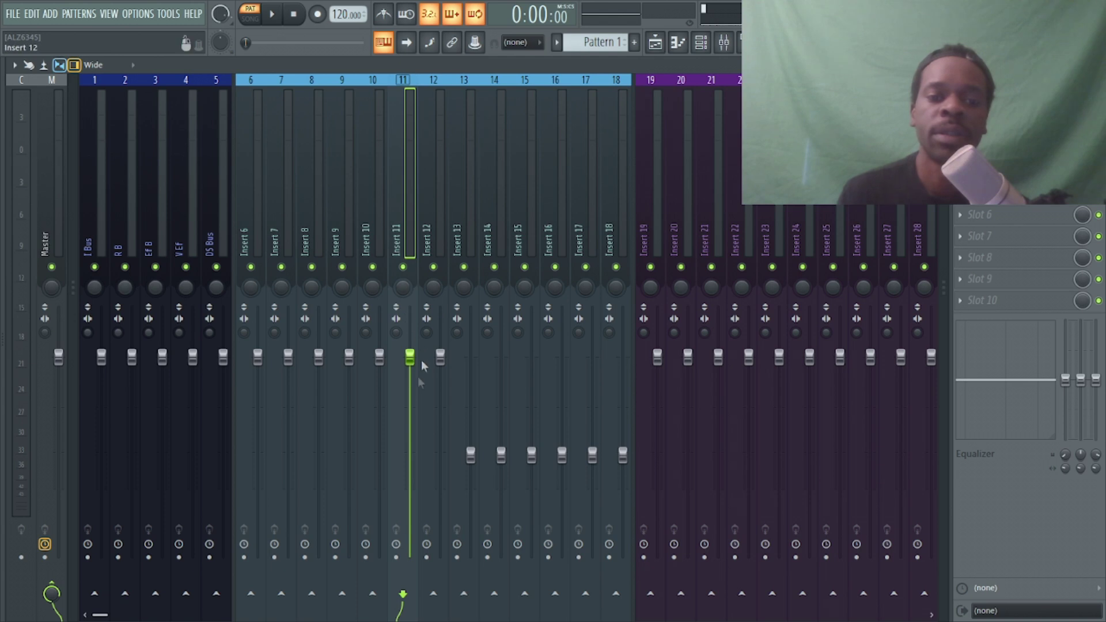
drag(410, 359, 379, 418)
drag(349, 359, 353, 464)
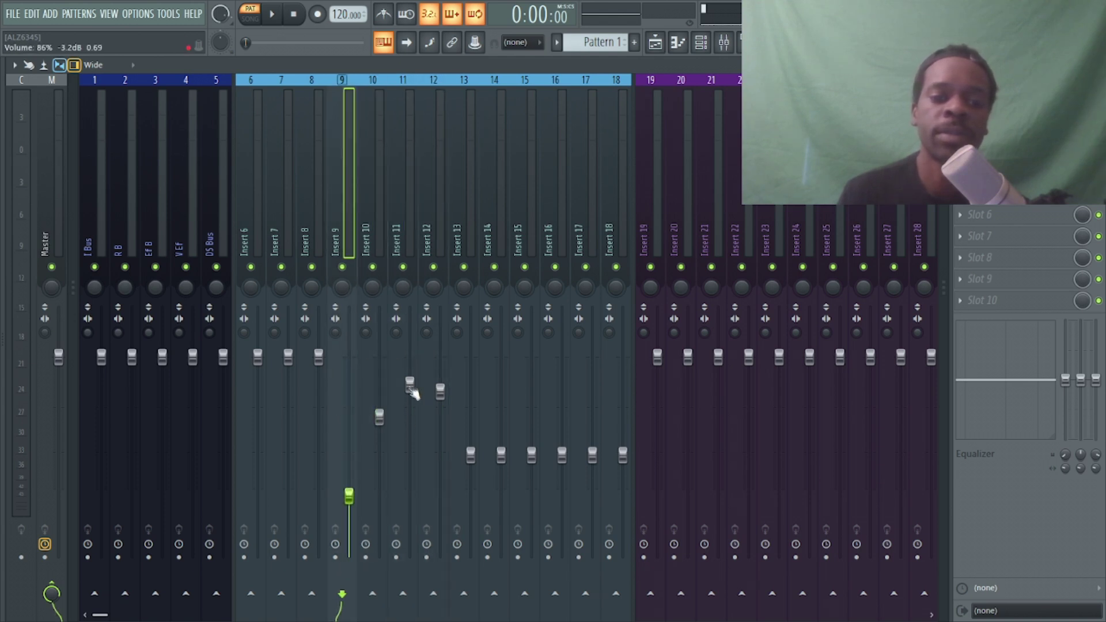
drag(412, 392, 410, 429)
drag(349, 496, 349, 464)
drag(319, 358, 288, 412)
drag(257, 358, 257, 395)
drag(319, 377, 319, 392)
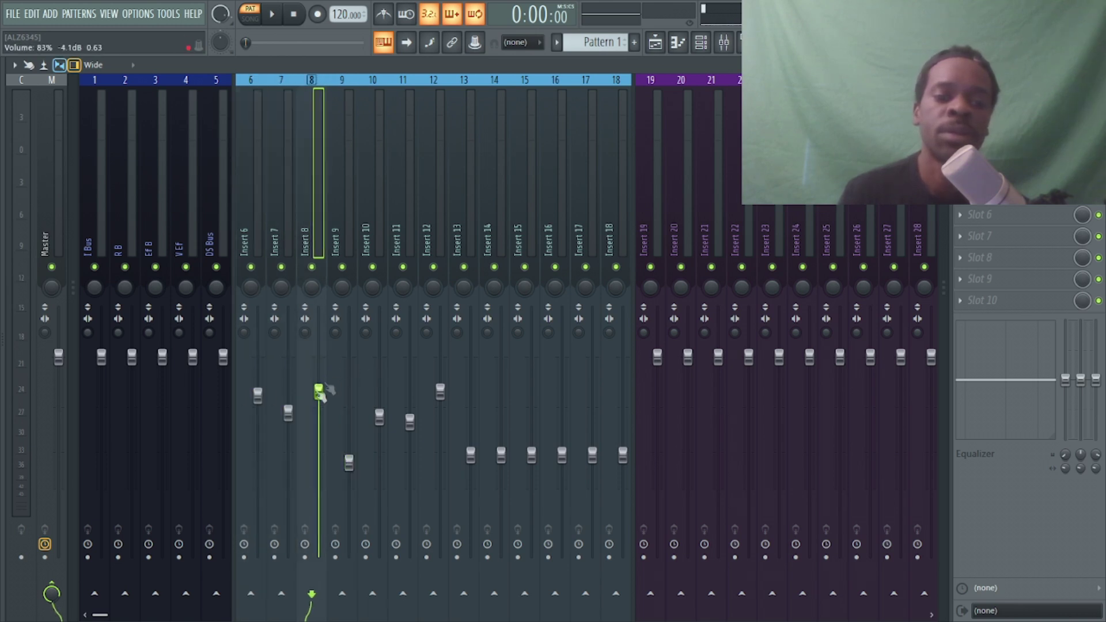
Pan Insert 10 right, Insert 13 right and Insert 15 28% left.
drag(371, 294, 362, 291)
drag(458, 292, 614, 292)
click(499, 283)
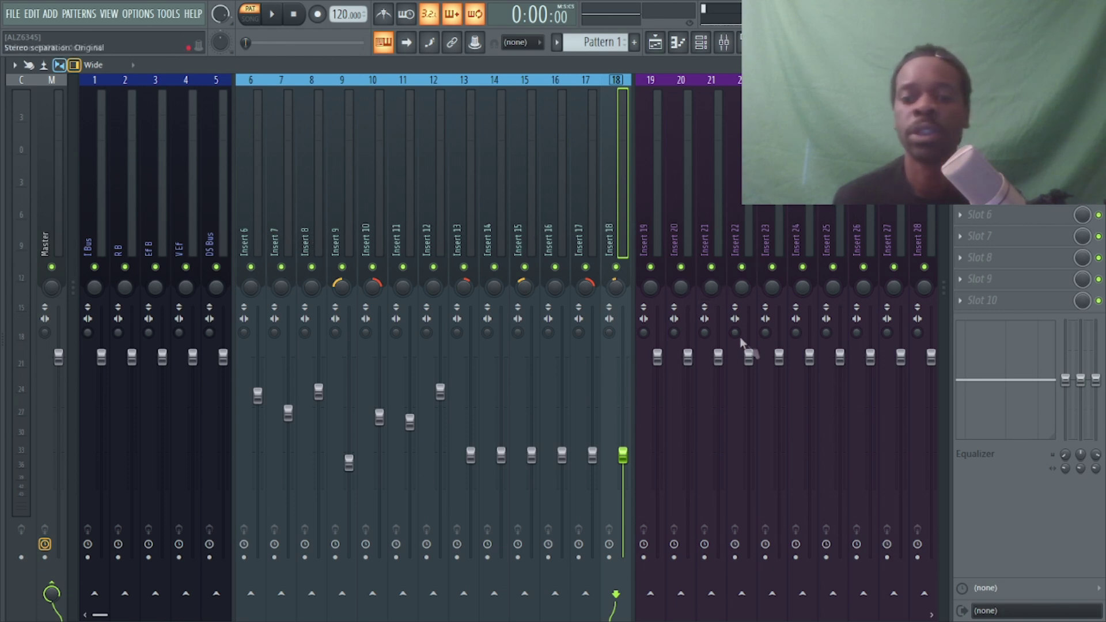
Lower Inserts 23–28 to varied volumes and pan Inserts 23, 26 and 27 off-centre.
drag(779, 358, 809, 394)
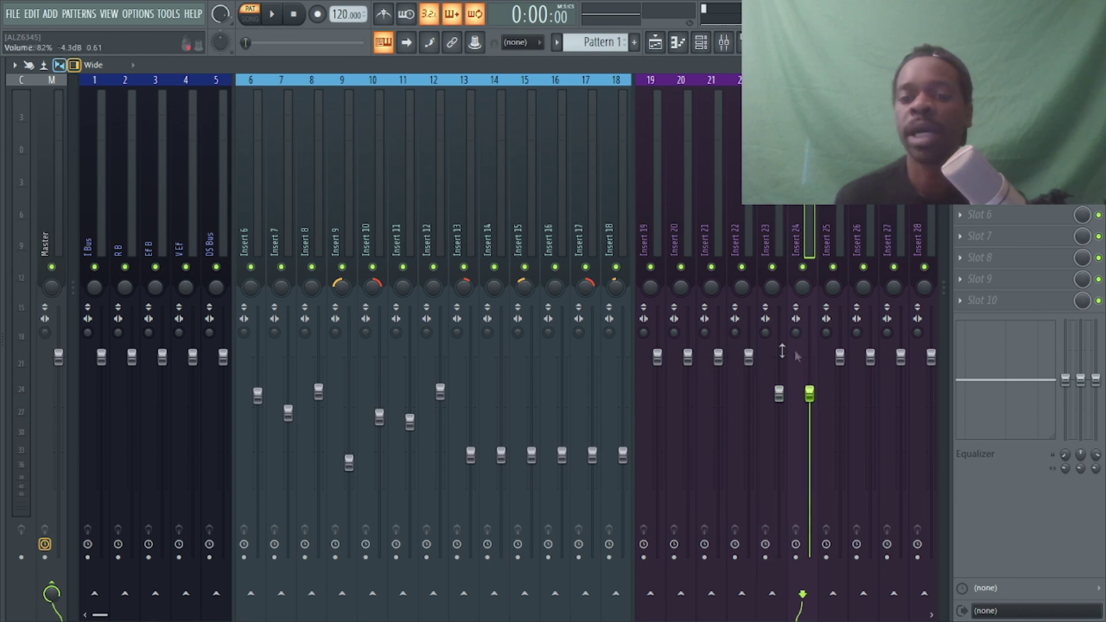
drag(838, 359, 838, 383)
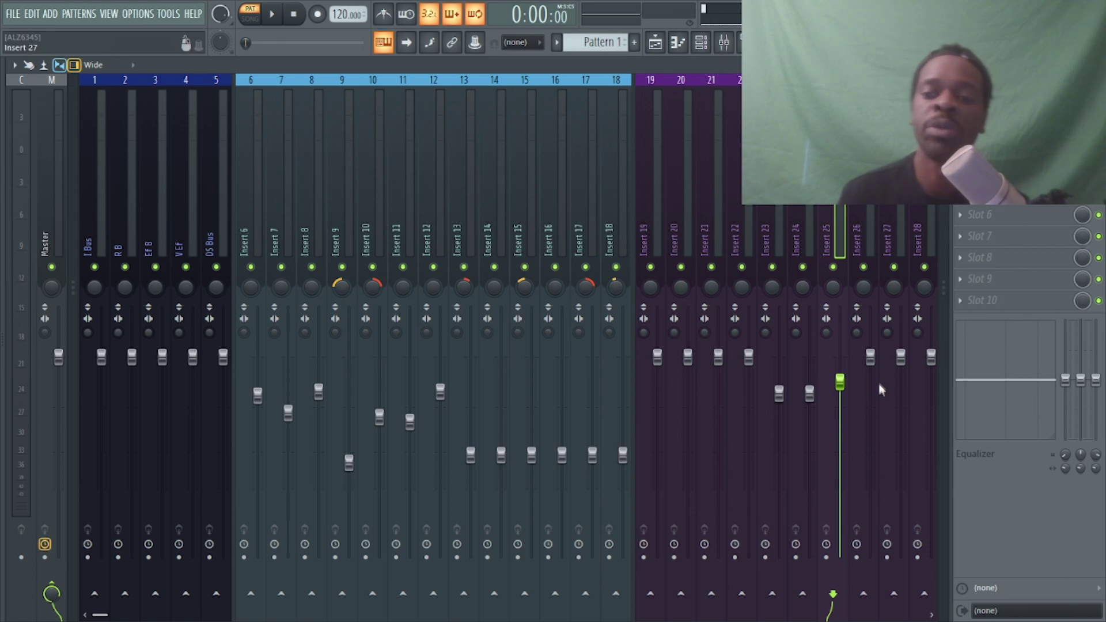
drag(871, 359, 900, 417)
drag(931, 358, 929, 420)
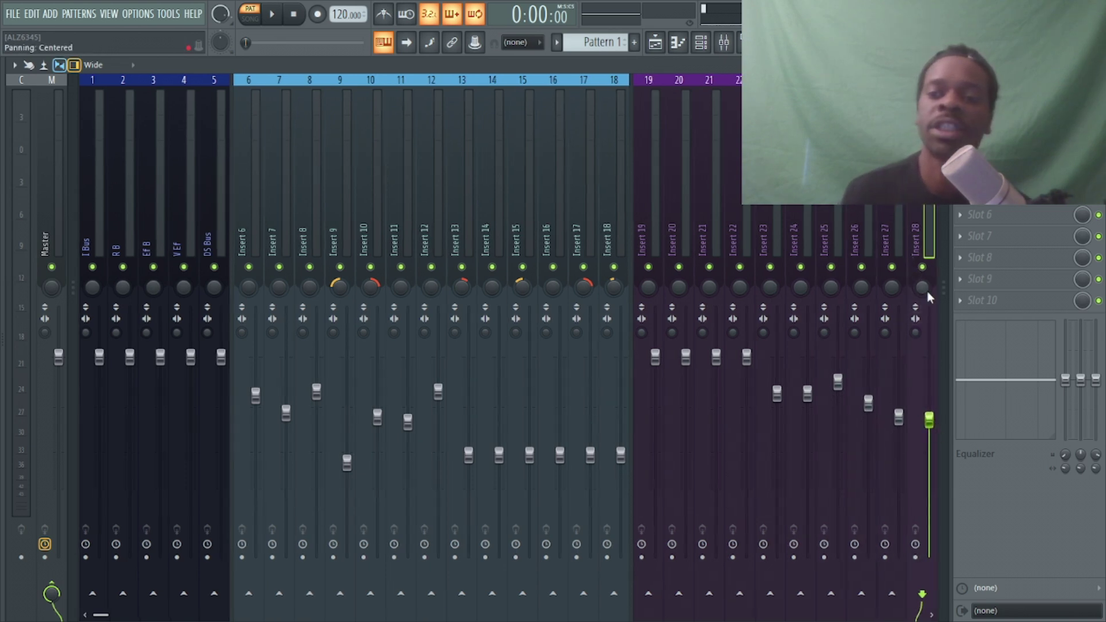
drag(892, 286, 772, 292)
drag(777, 394, 807, 424)
drag(838, 383, 838, 392)
Lower Inserts 19–22 (Insert 21 to about 82%), drop Inserts 24–27 further, and turn down R B.
drag(657, 359, 685, 394)
drag(716, 358, 716, 397)
drag(747, 358, 747, 427)
drag(838, 392, 838, 497)
drag(808, 424, 808, 459)
drag(868, 404, 930, 426)
drag(113, 617, 113, 617)
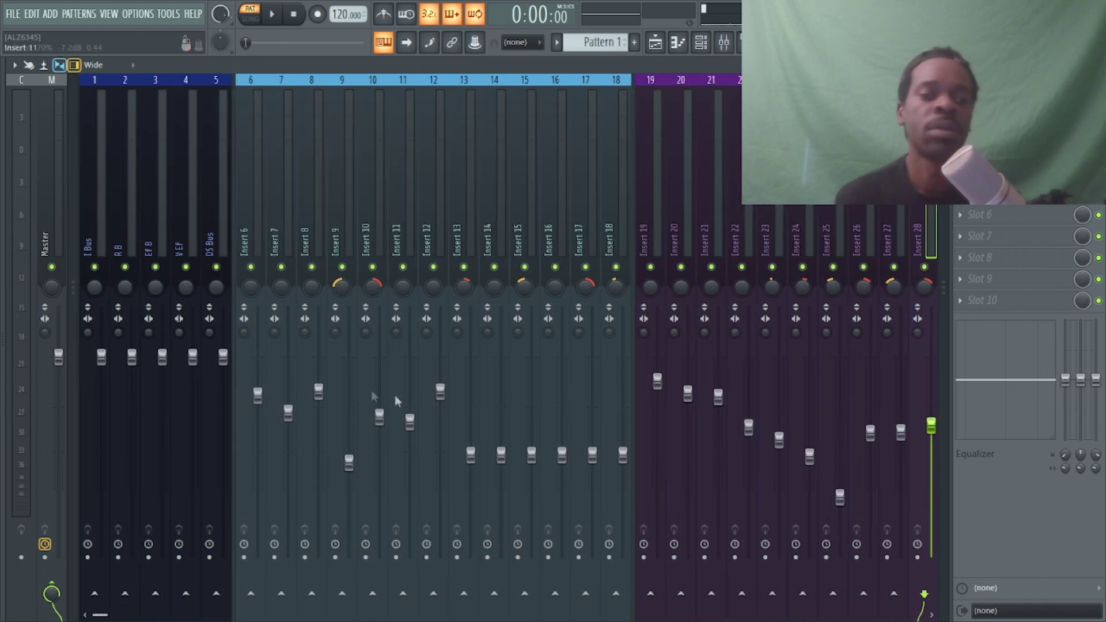
mouse_move(132, 357)
mouse_down()
mouse_move(130, 382)
mouse_move(127, 350)
mouse_up()
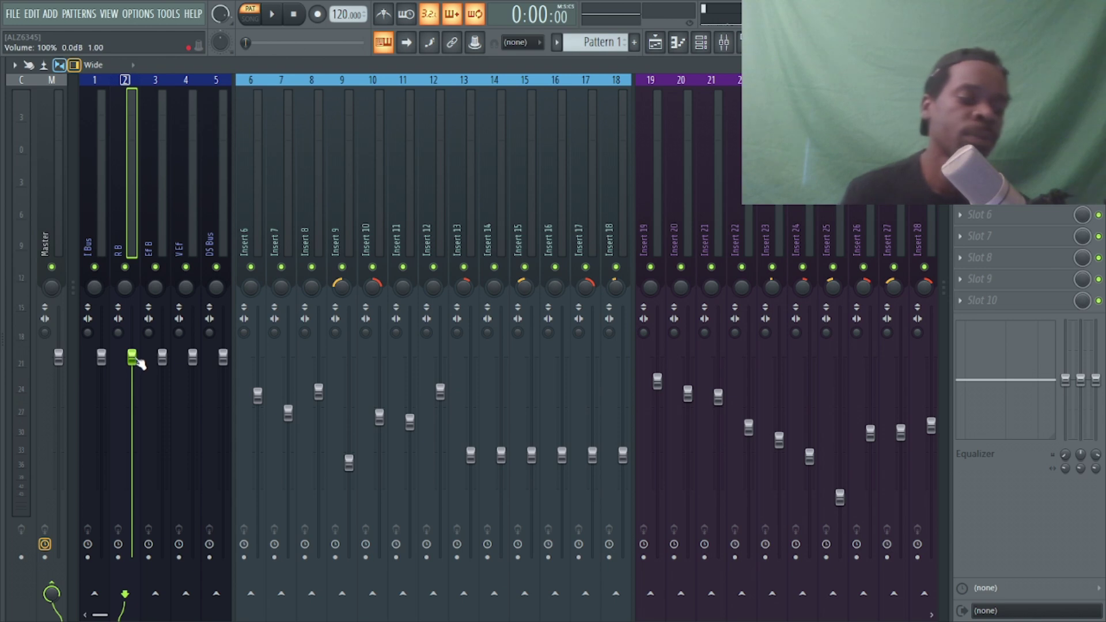
Select bus tracks 1–5 (I Bus through V Ef) and lower them together to 86% (-3.3 dB).
click(93, 237)
click(194, 266)
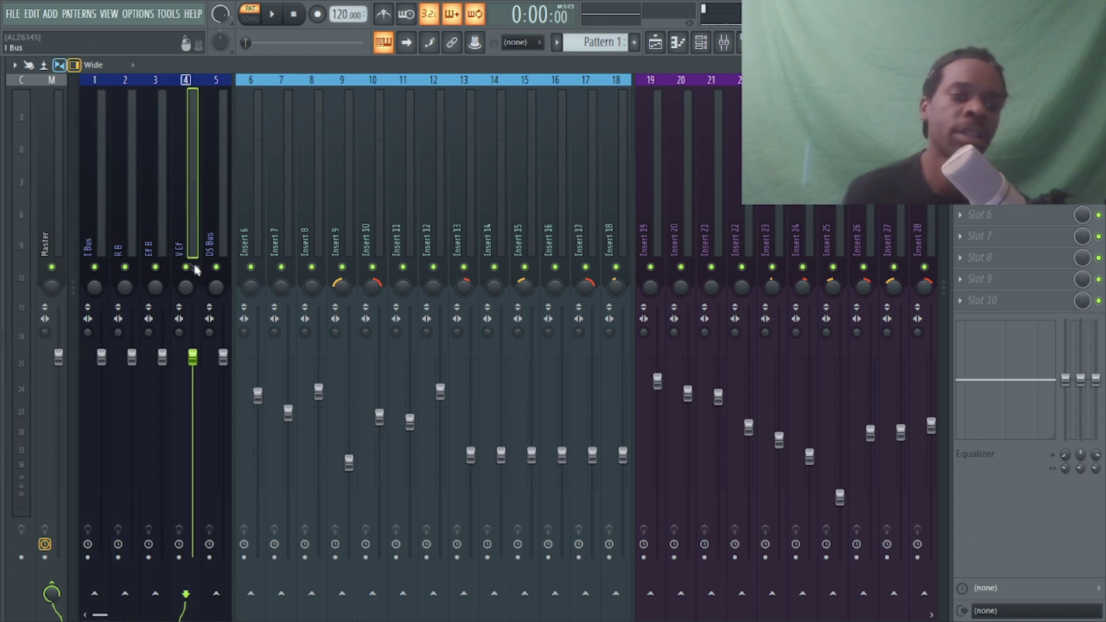
drag(93, 240, 216, 245)
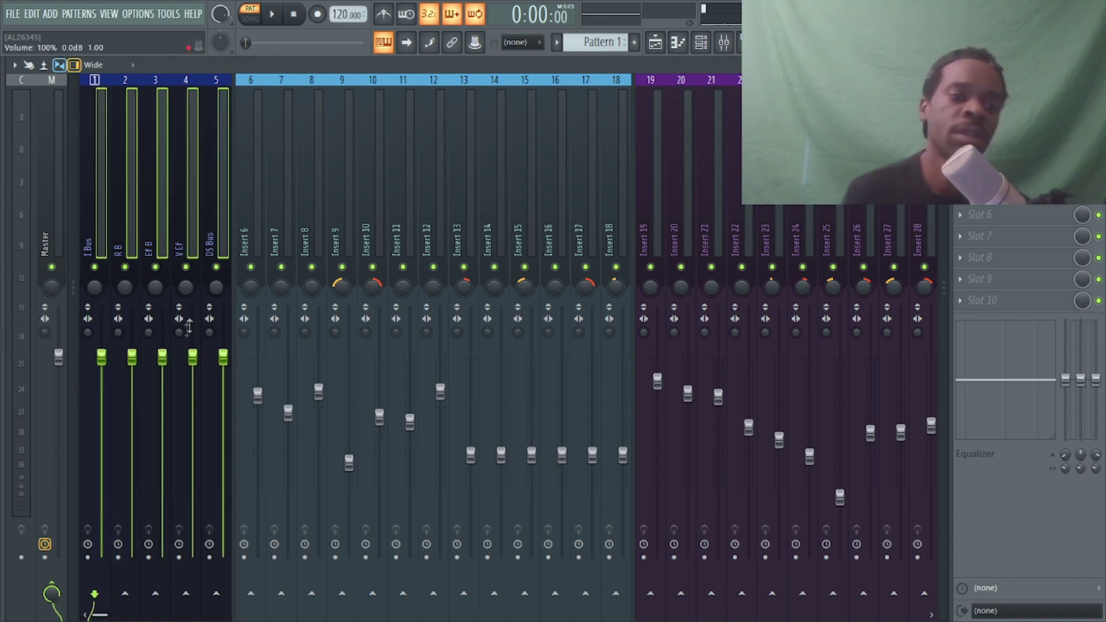
drag(101, 358, 104, 389)
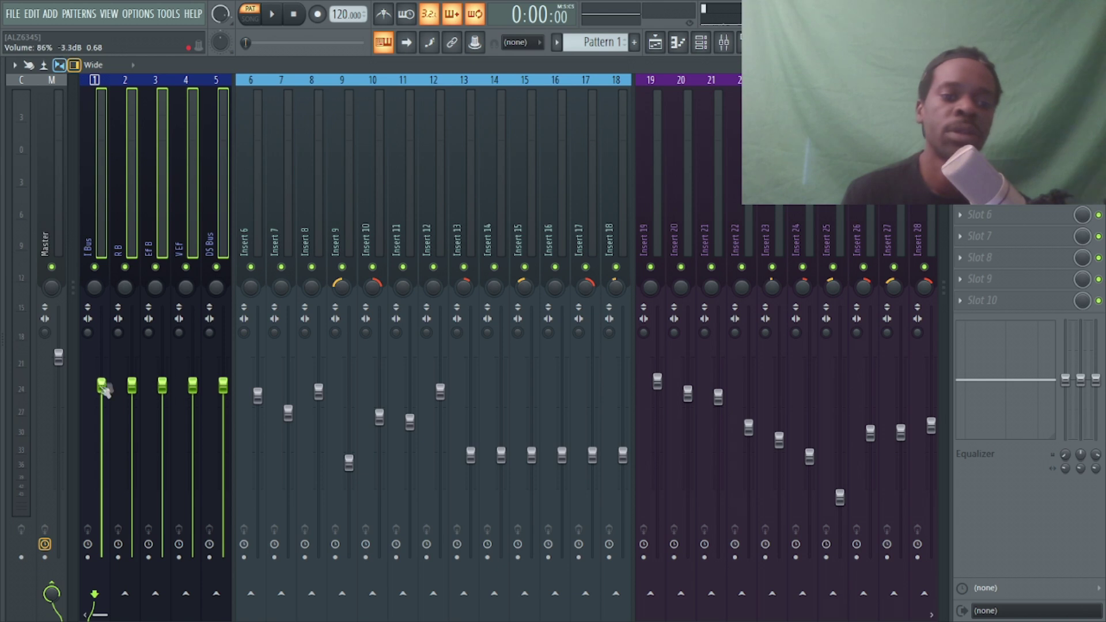
click(392, 132)
drag(101, 615, 247, 581)
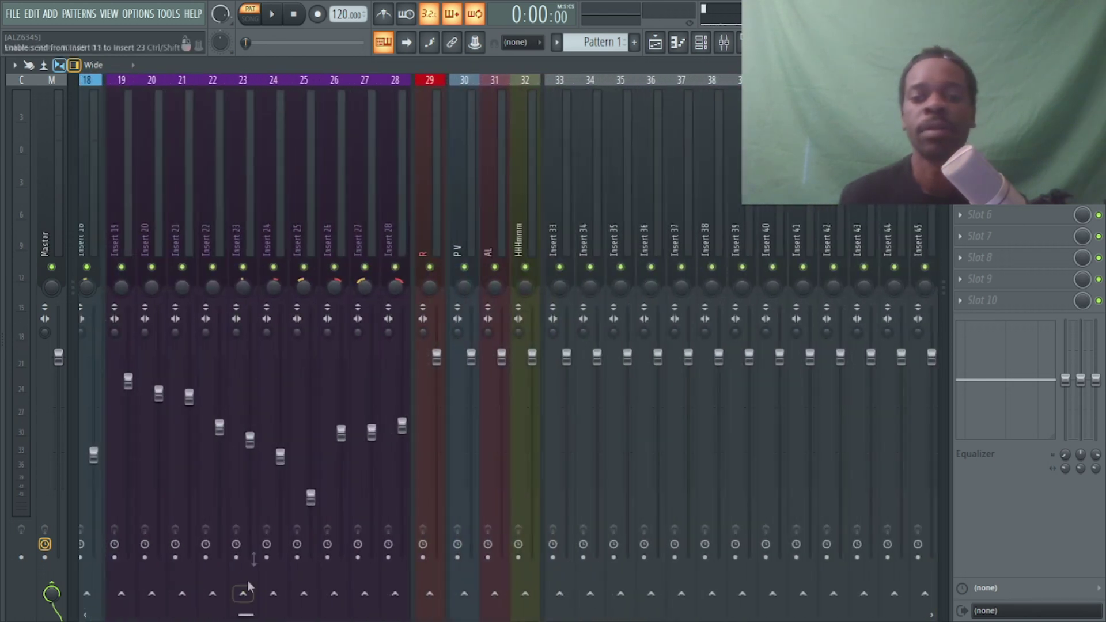
Turn down the R insert, and lower P V, AL and HHHmmm together to 73% (-6.5 dB).
drag(438, 371, 438, 421)
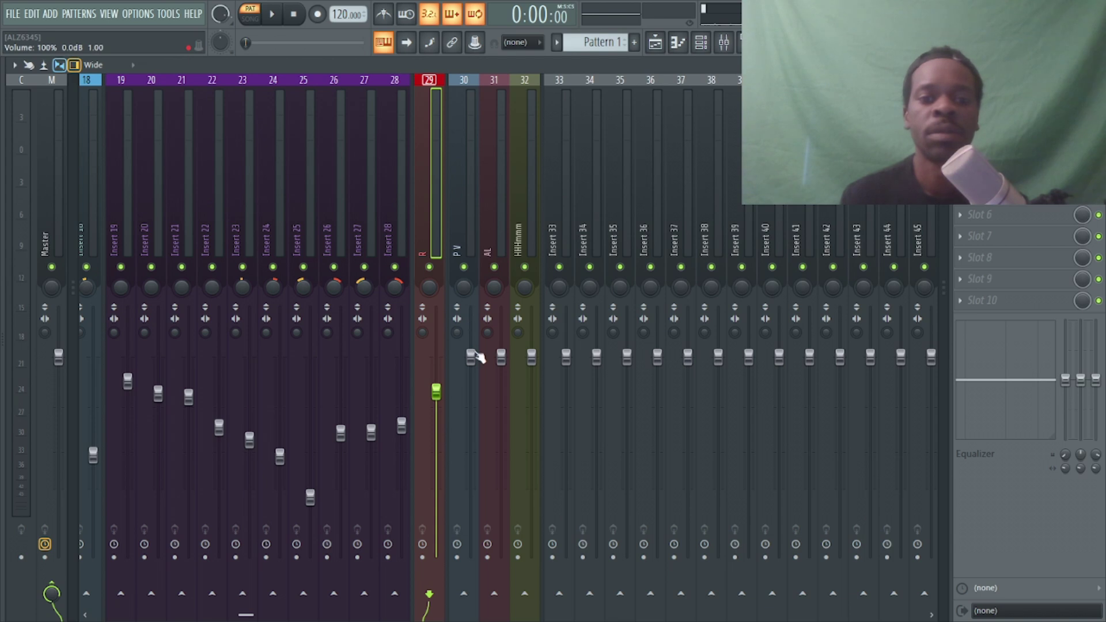
drag(479, 358, 480, 369)
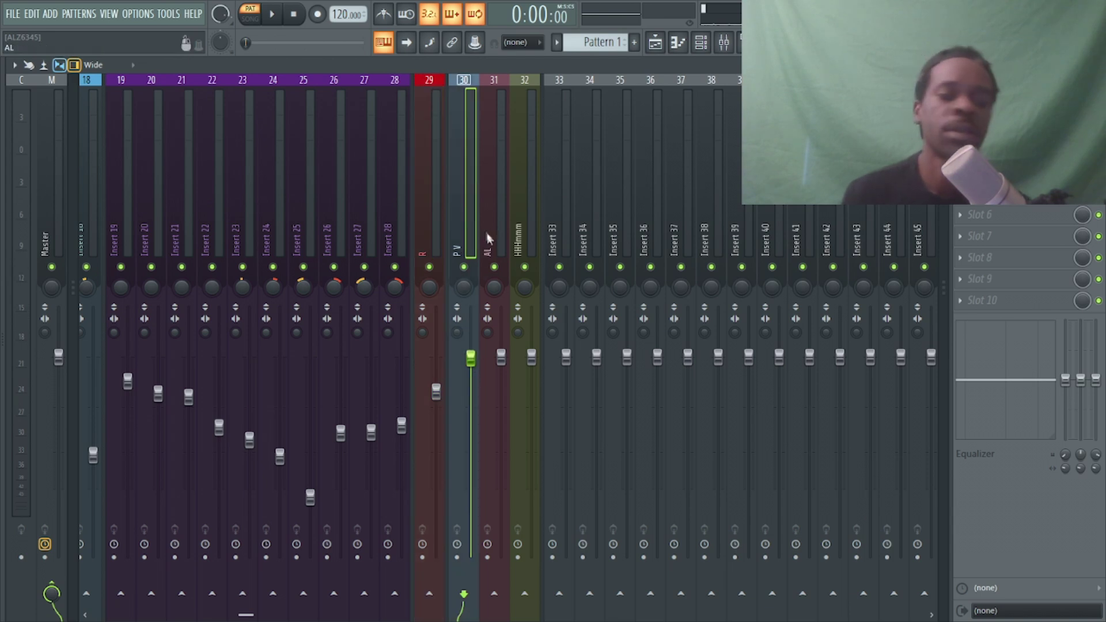
ctrl+click(490, 248)
ctrl+click(523, 248)
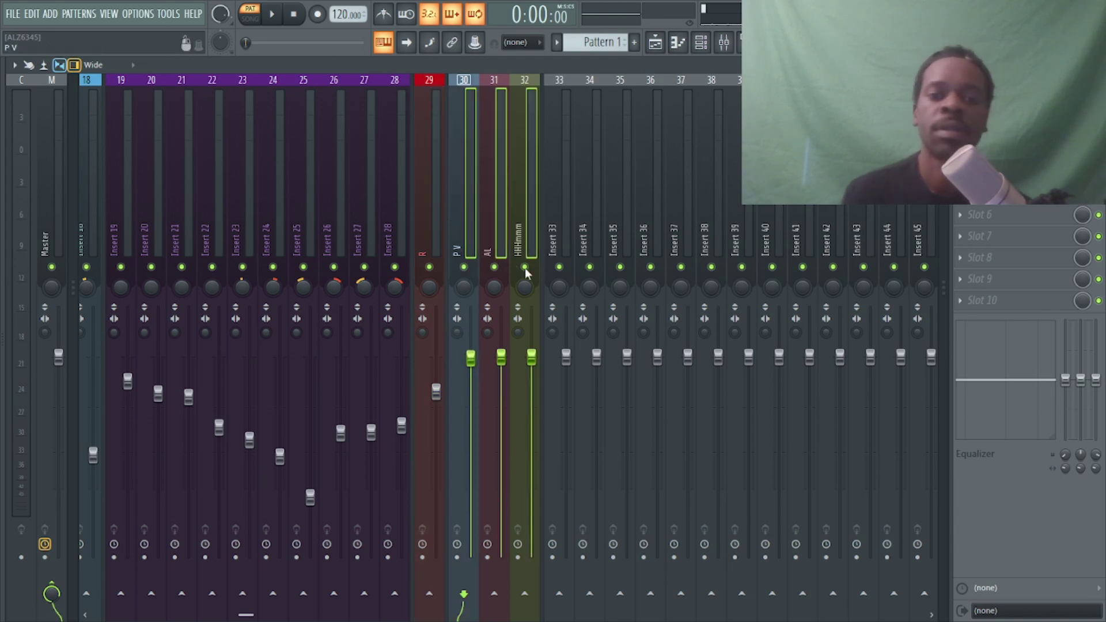
drag(487, 353, 477, 415)
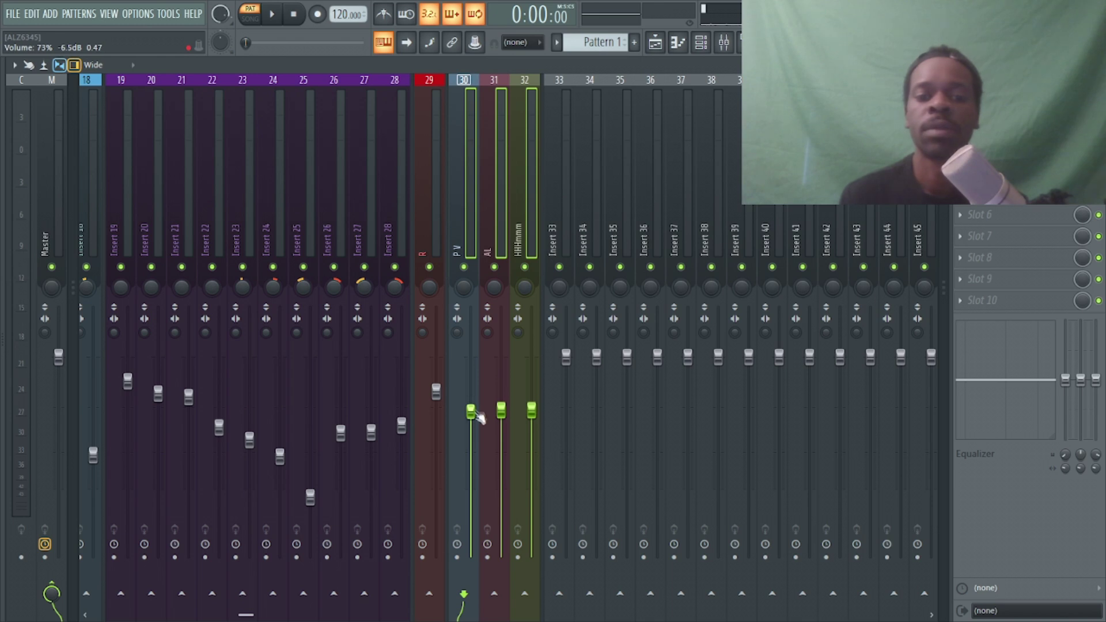
scroll(241, 616, left, 5)
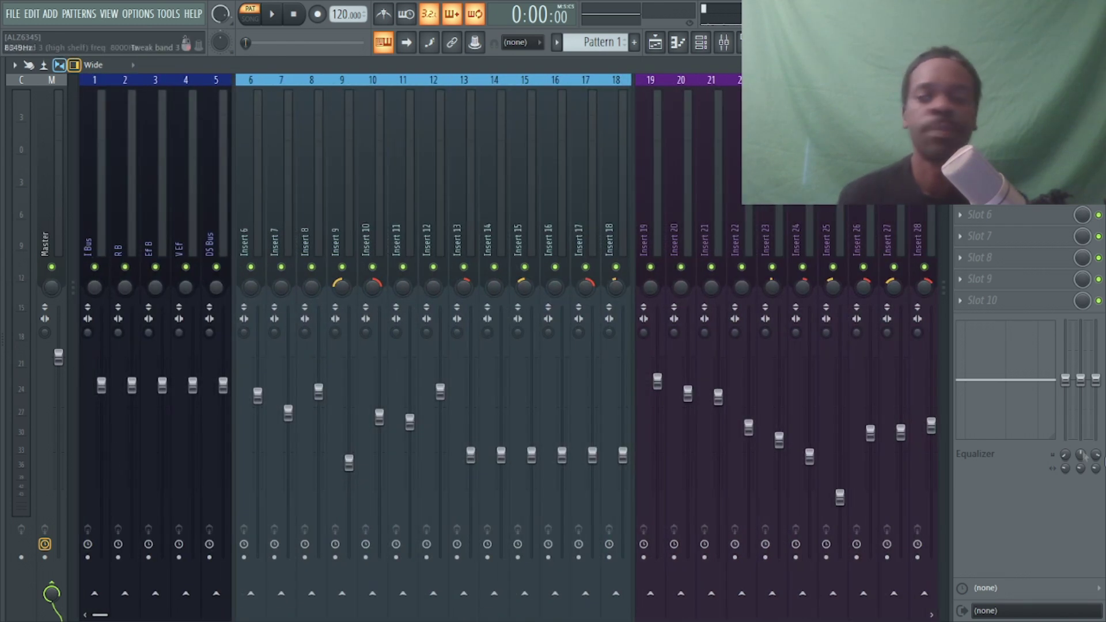
Load Fruity Soft Clipper into the Master track's last effect slot and return to the Playlist.
click(60, 194)
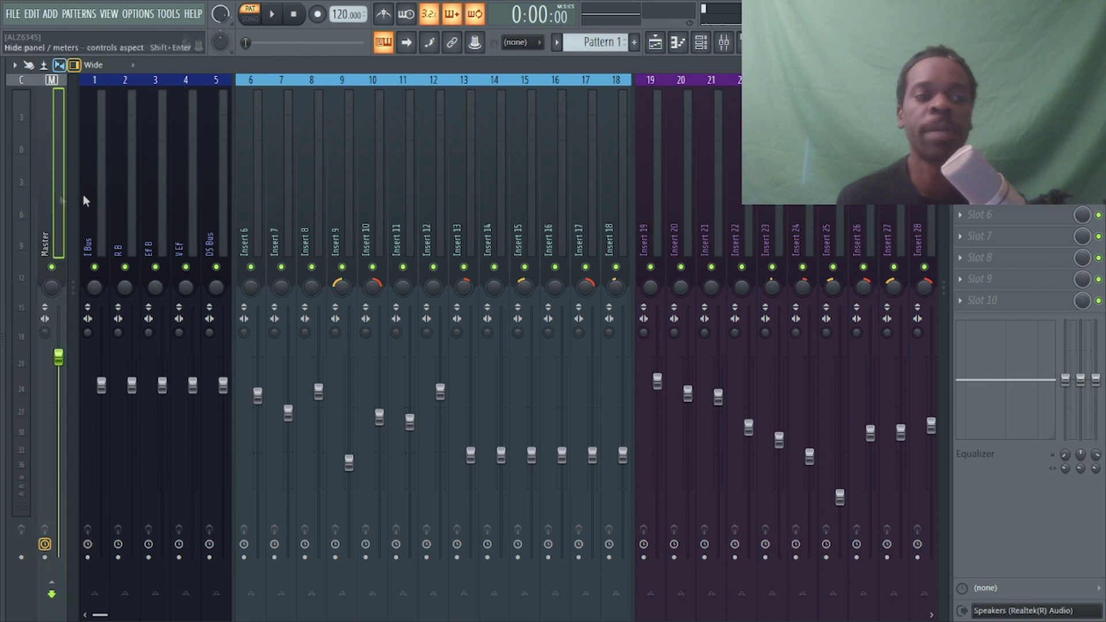
click(984, 298)
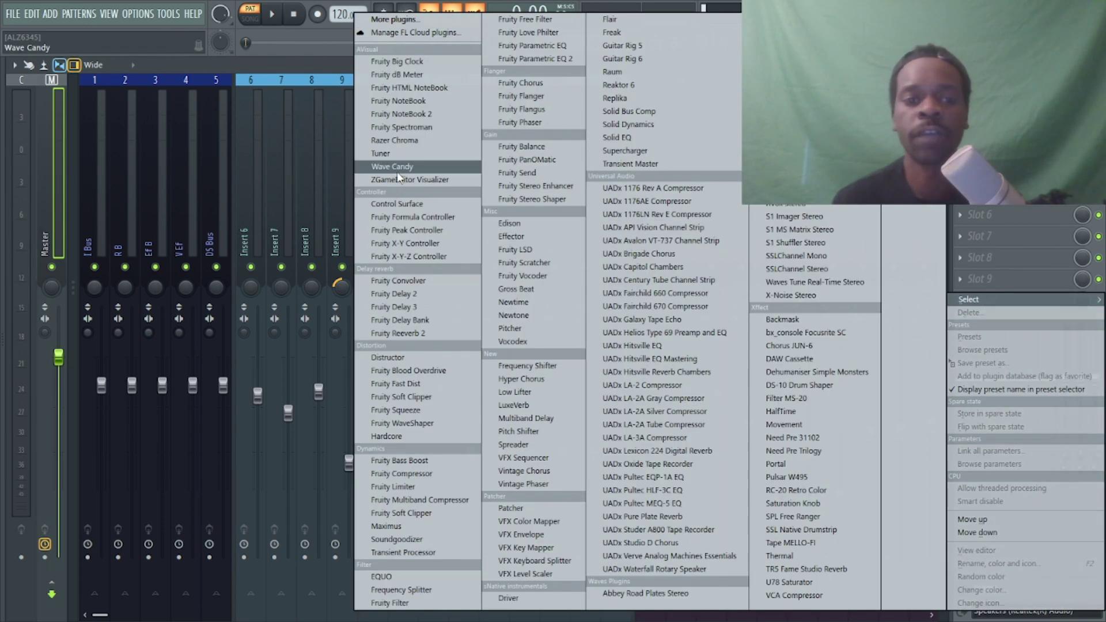
click(419, 517)
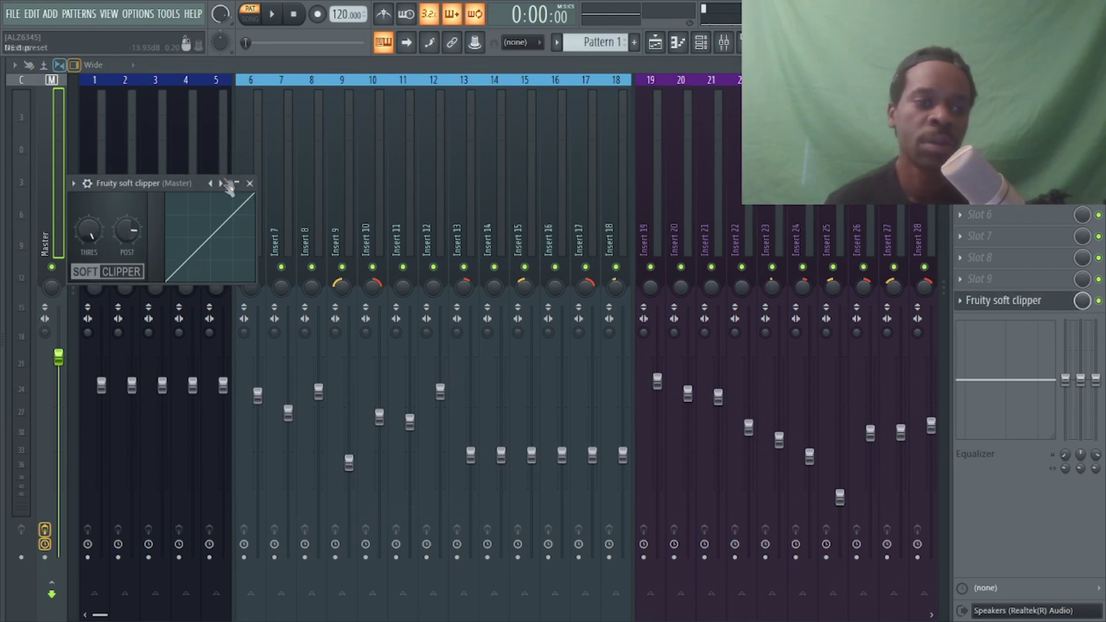
click(250, 183)
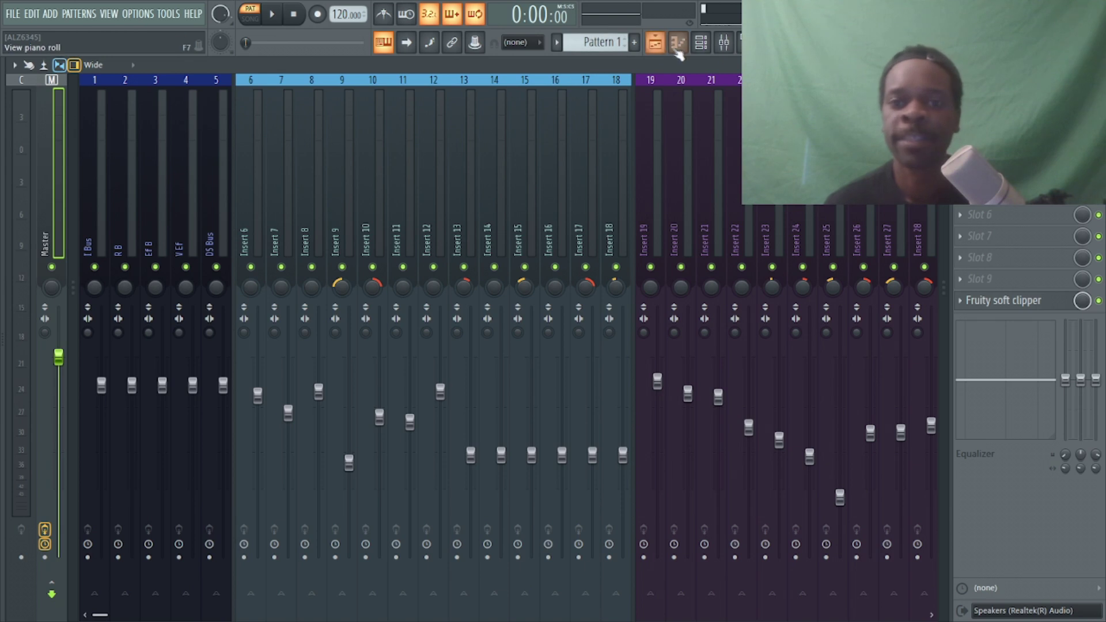
click(655, 42)
Check the R insert in the Mixer, then scroll the Playlist down to Track 29.
scroll(461, 345, down, 3)
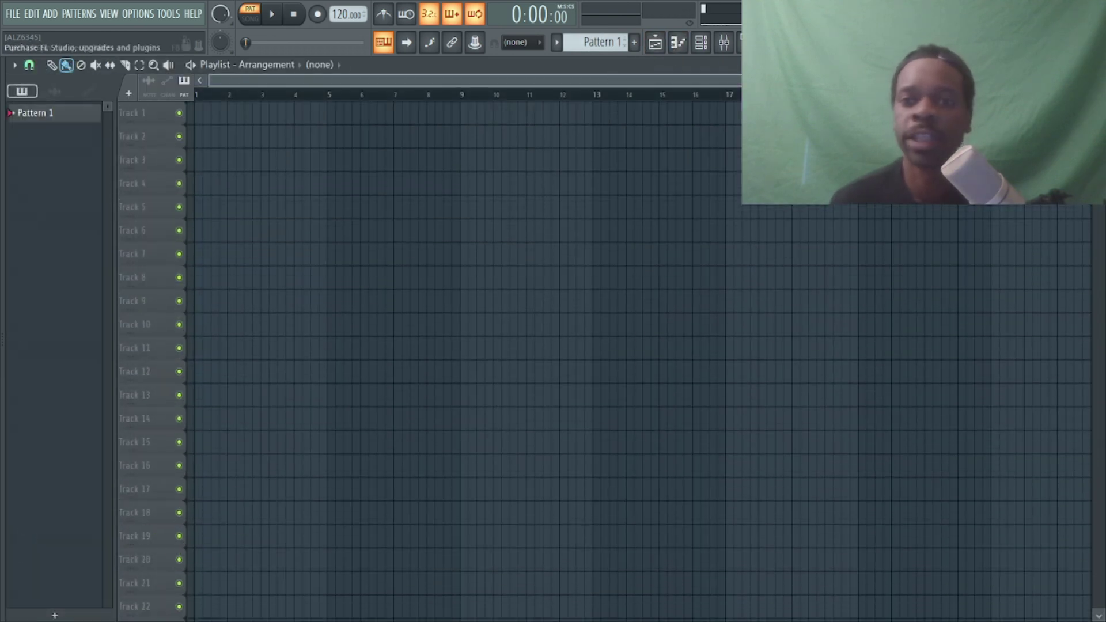
click(724, 42)
drag(115, 616, 177, 616)
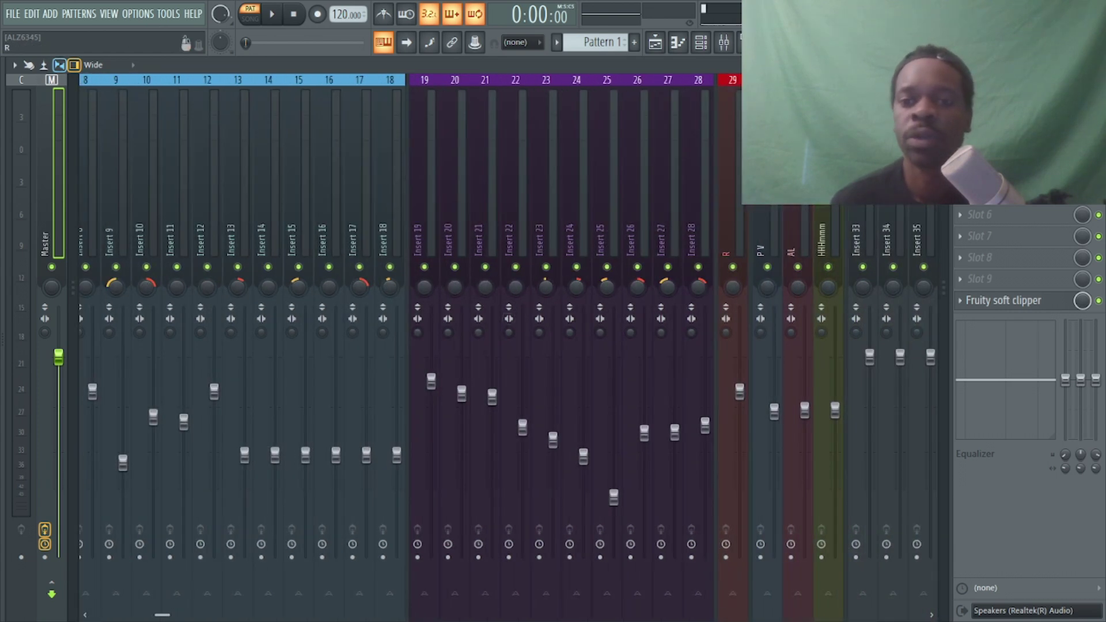
click(729, 242)
click(655, 42)
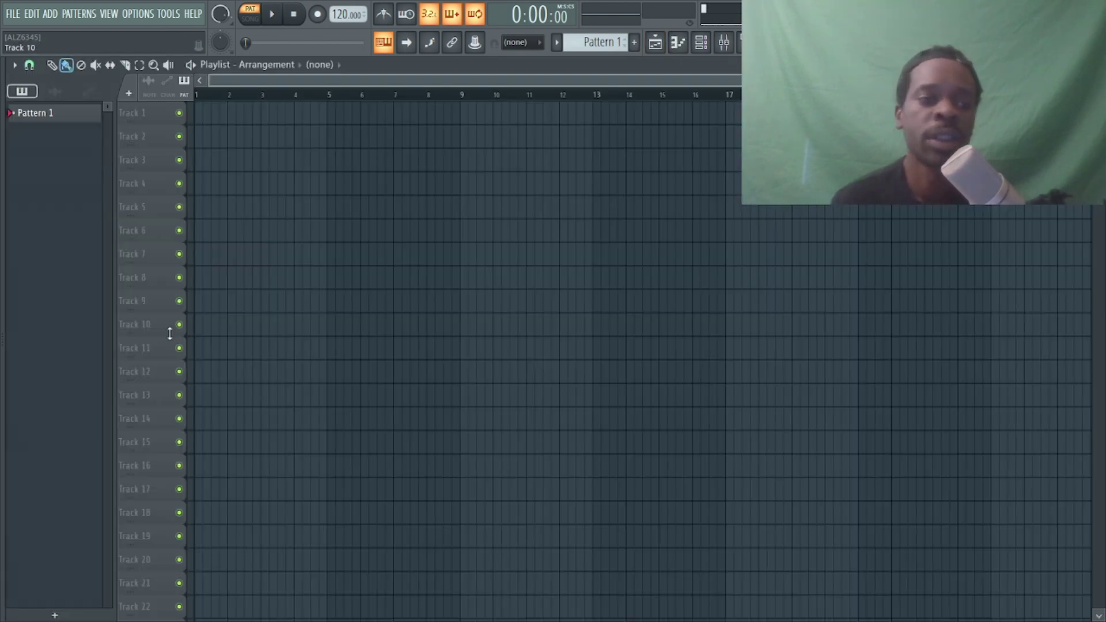
scroll(148, 427, down, 4)
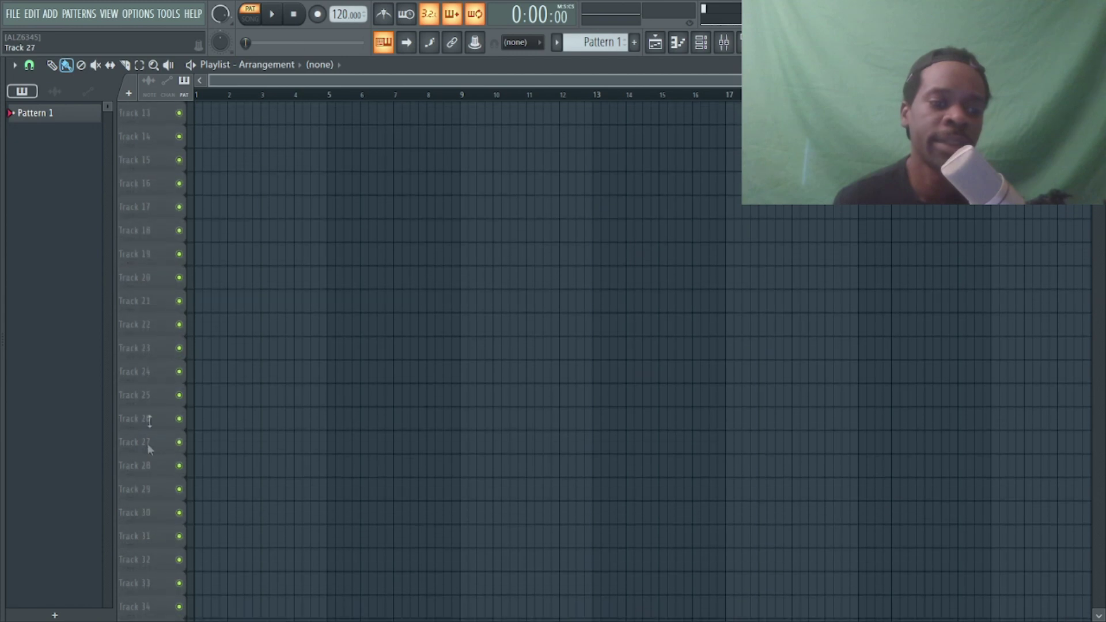
scroll(156, 346, down, 2)
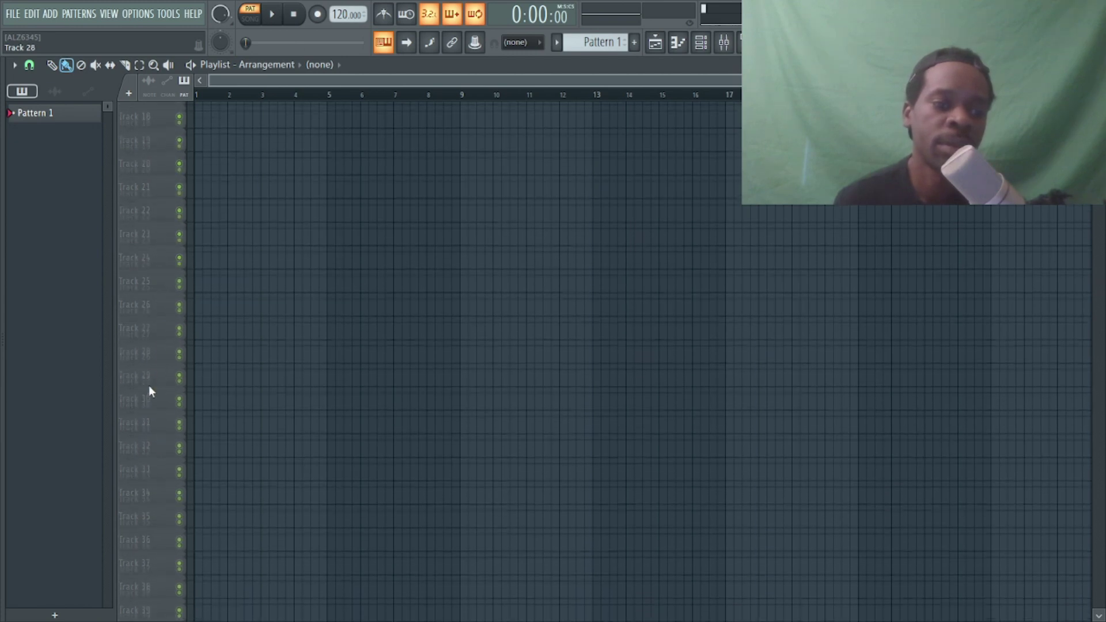
Make playlist Track 29 an audio track routed to the R insert.
right_click(162, 372)
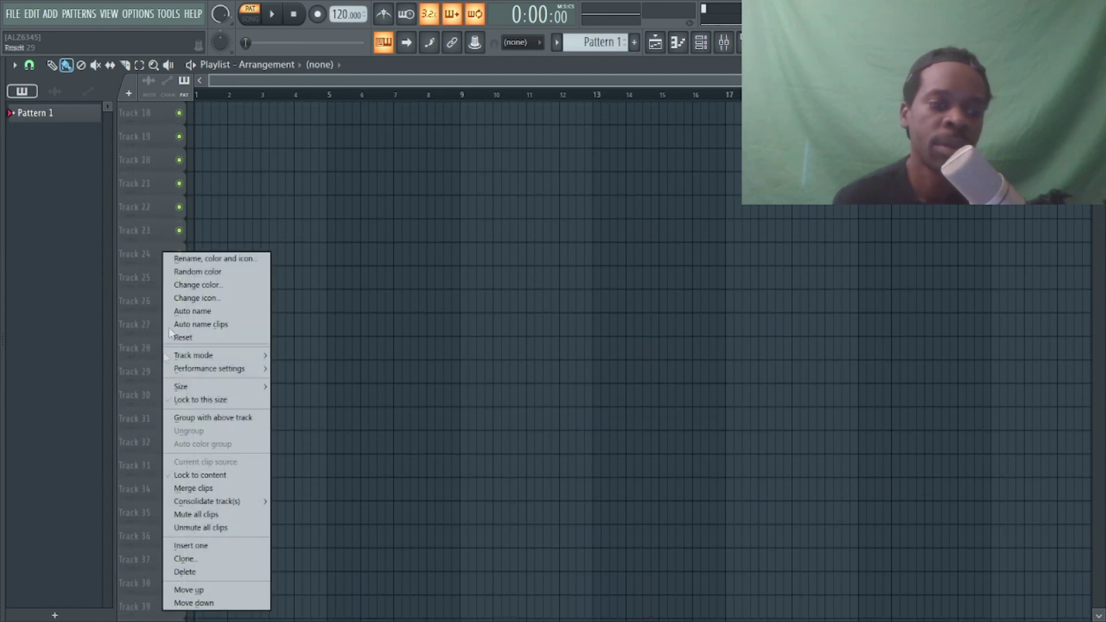
mouse_move(224, 362)
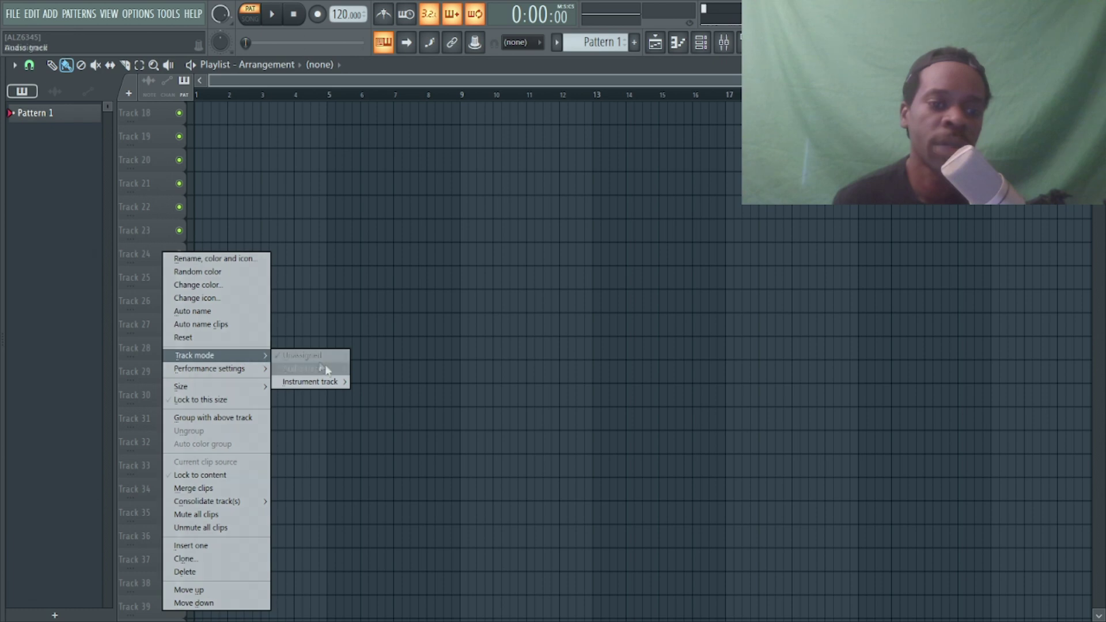
mouse_move(328, 370)
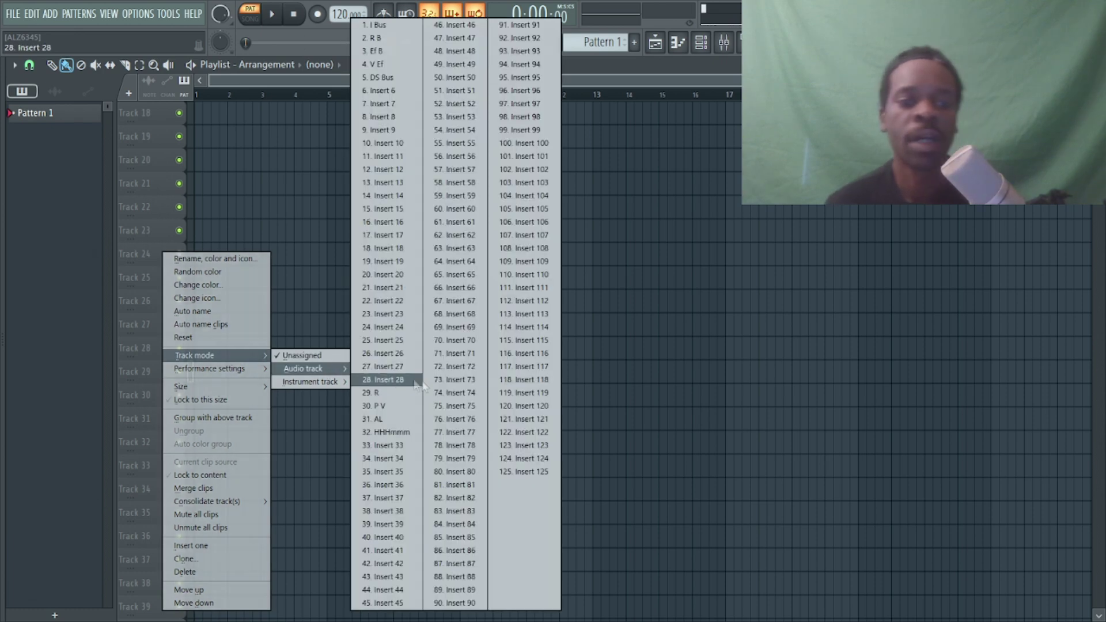
click(382, 393)
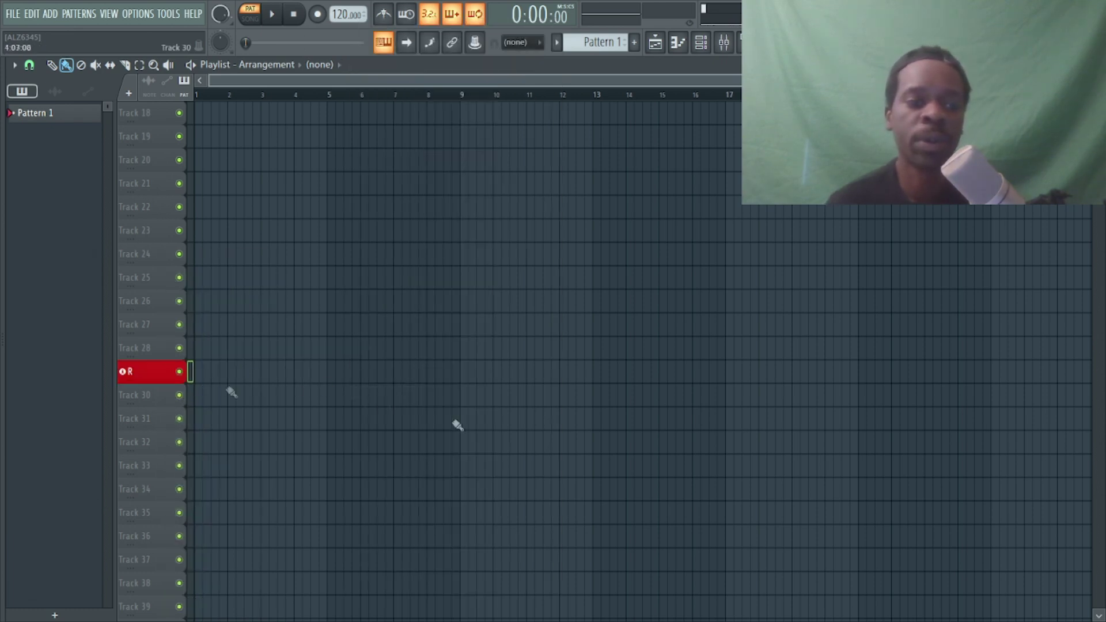
Make Track 30 an audio track routed to insert '30. P V'.
scroll(190, 372, up, 3)
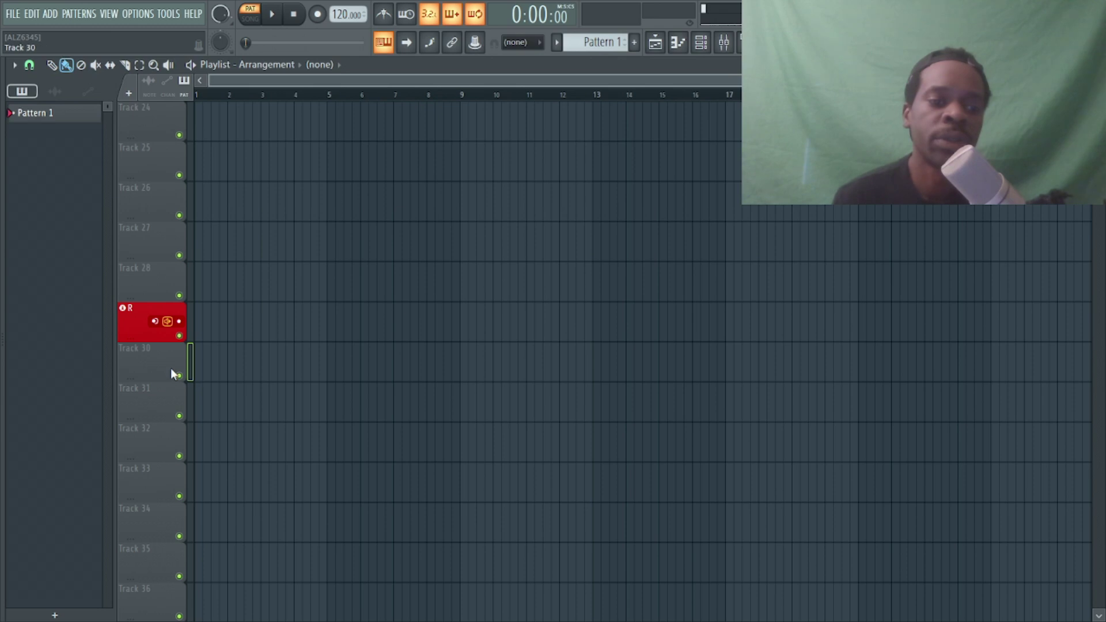
right_click(171, 368)
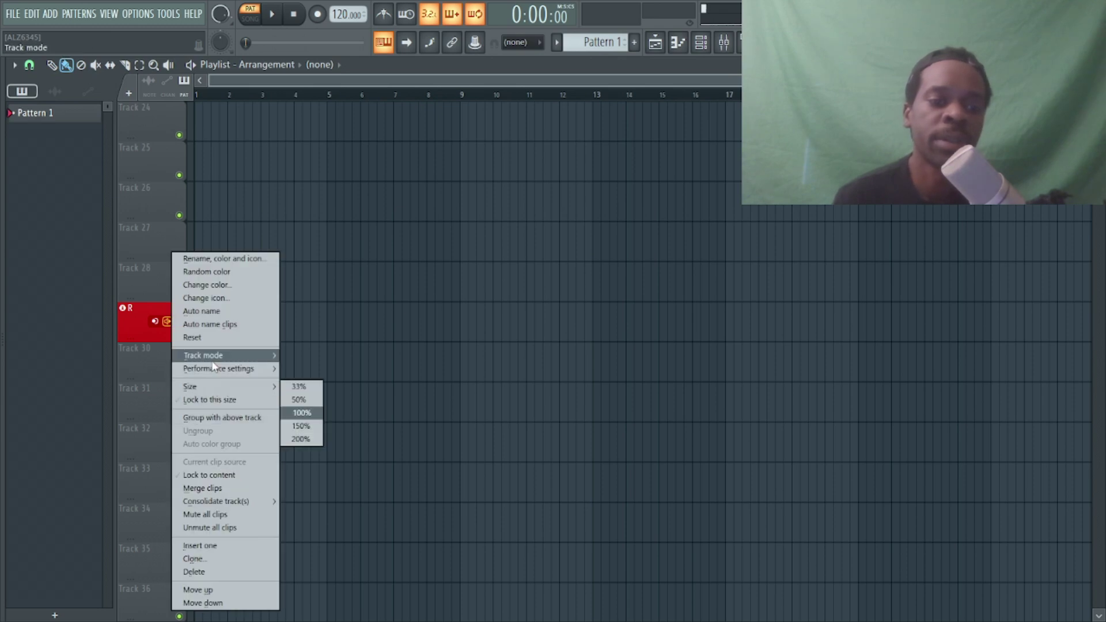
mouse_move(213, 361)
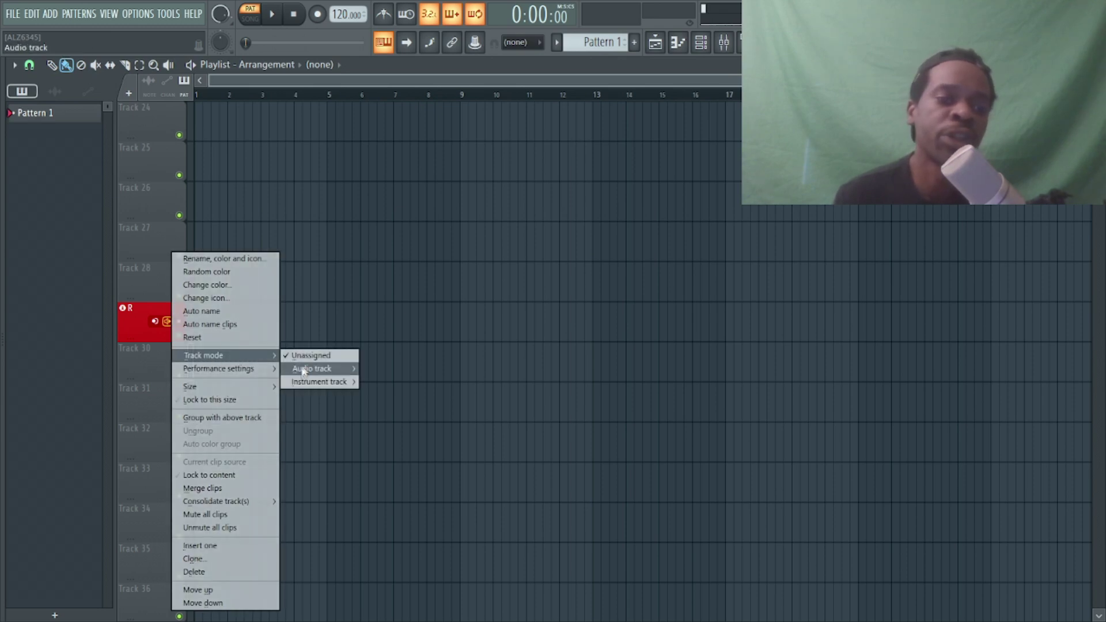
mouse_move(305, 370)
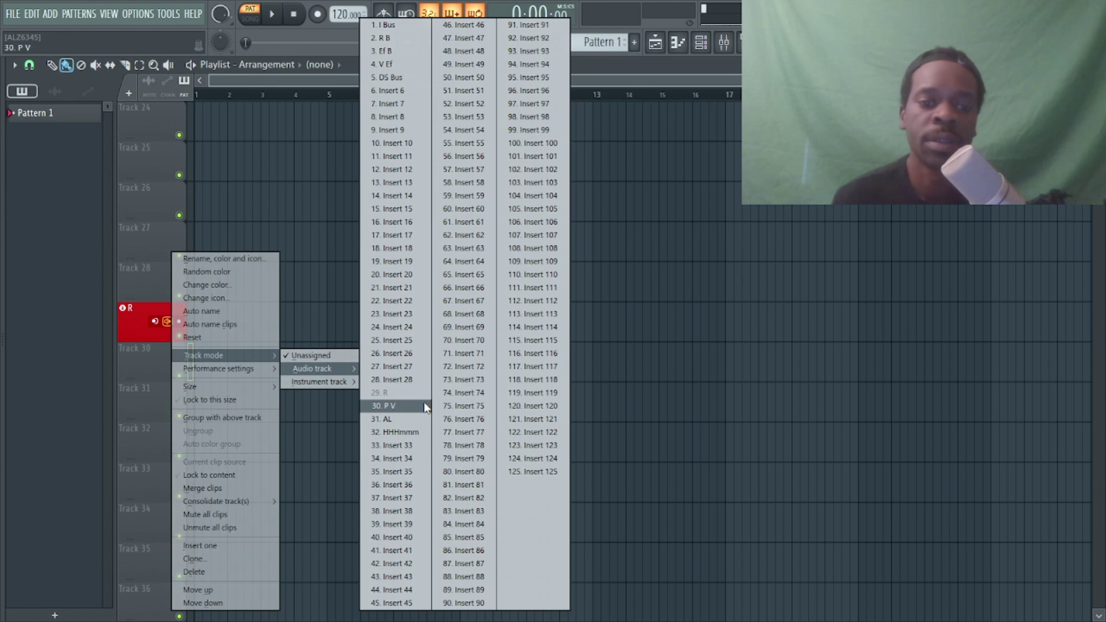
click(389, 405)
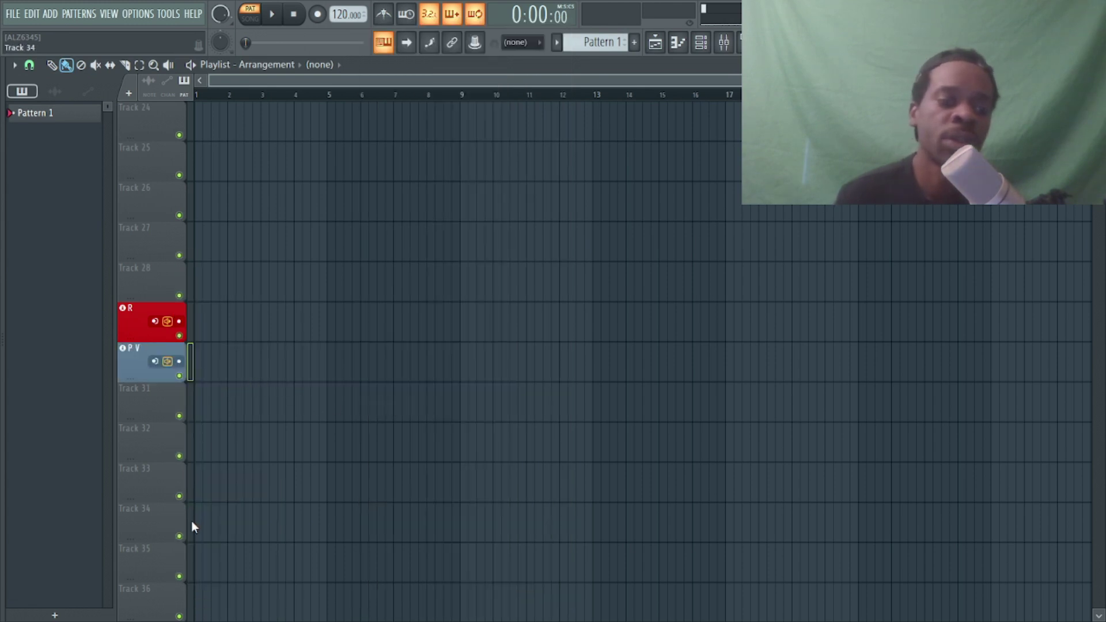
Group Tracks 31–34 under the P V track.
drag(191, 521, 191, 433)
right_click(147, 409)
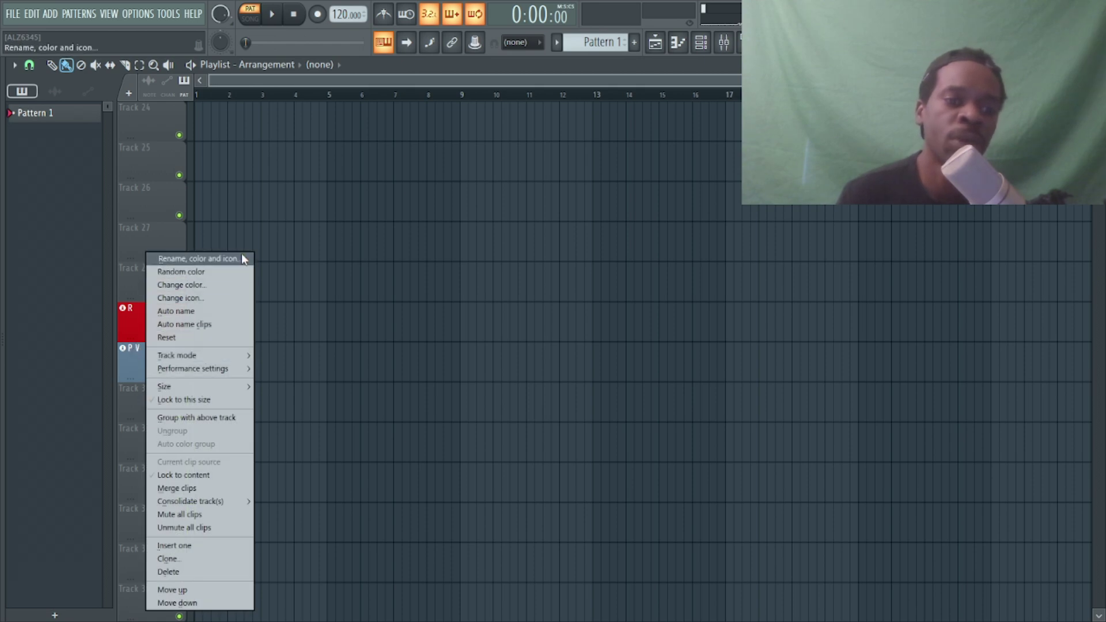
click(197, 419)
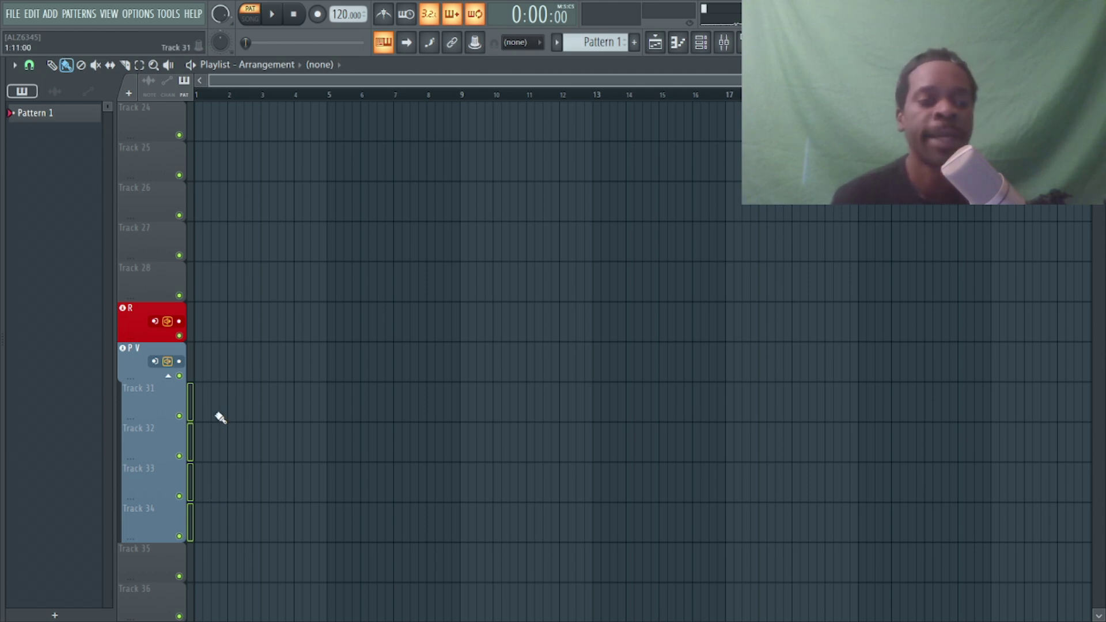
Make Track 35 an audio track on '31. AL' and select Tracks 36–38.
scroll(241, 376, down, 4)
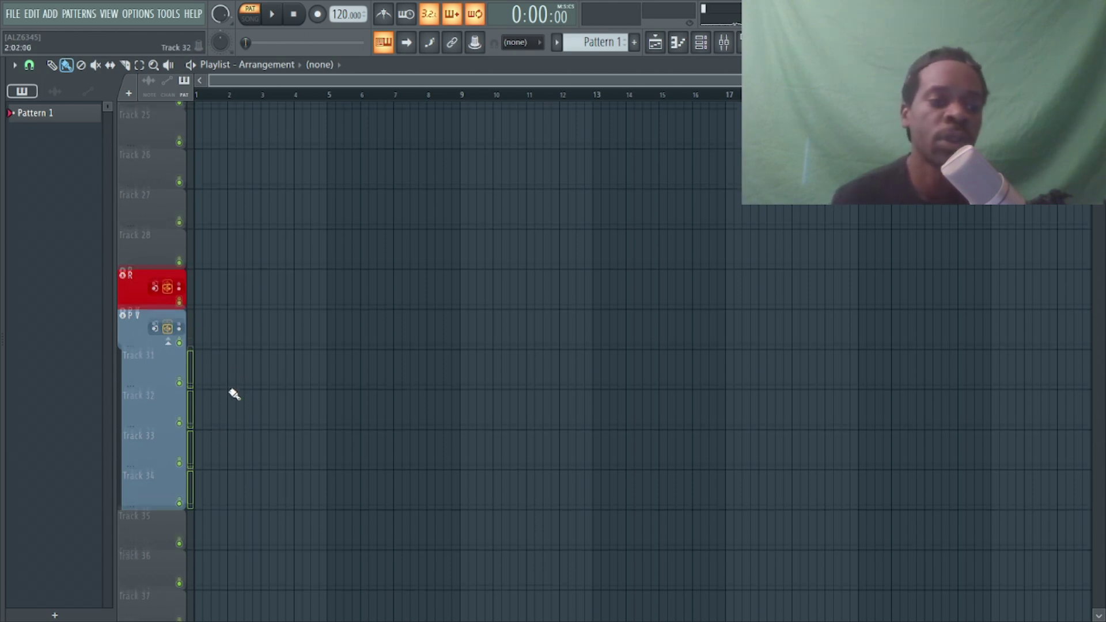
right_click(150, 397)
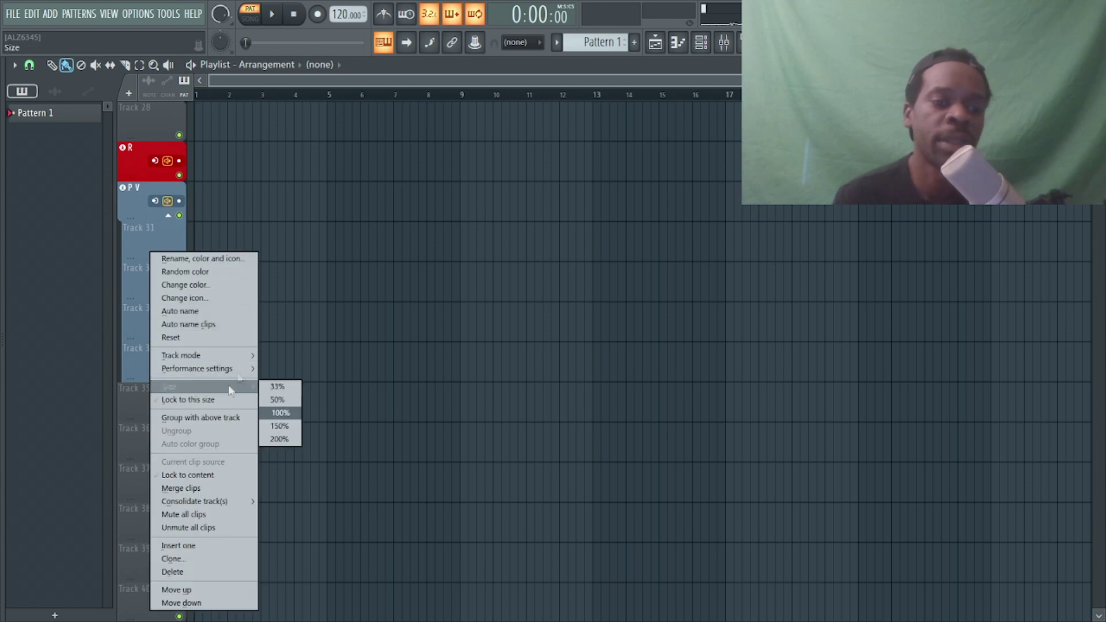
mouse_move(250, 354)
mouse_move(323, 368)
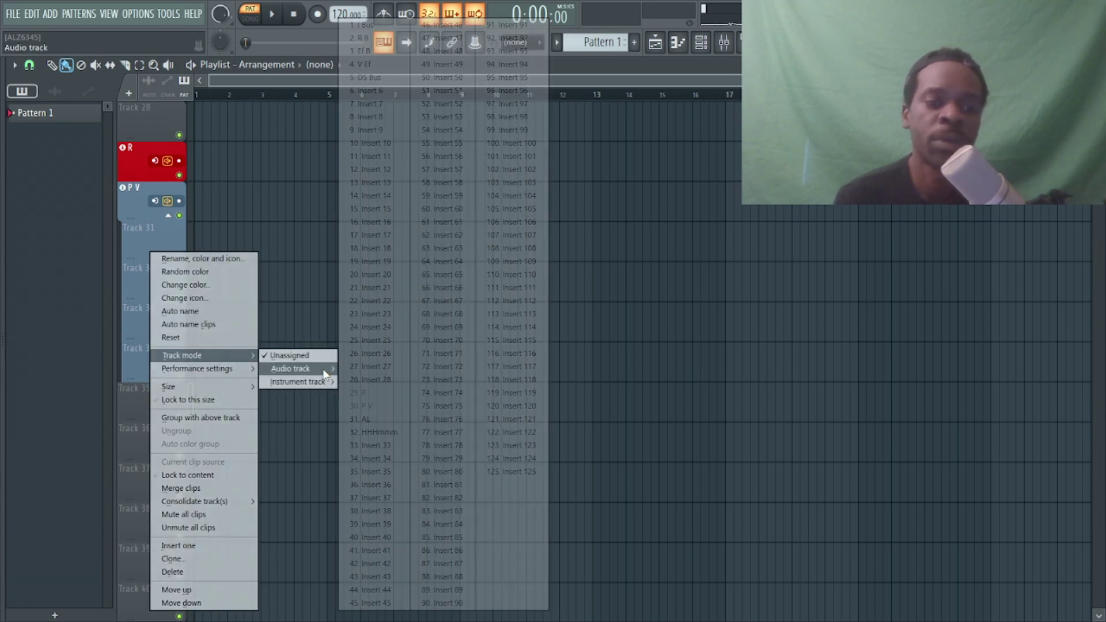
drag(382, 415, 368, 419)
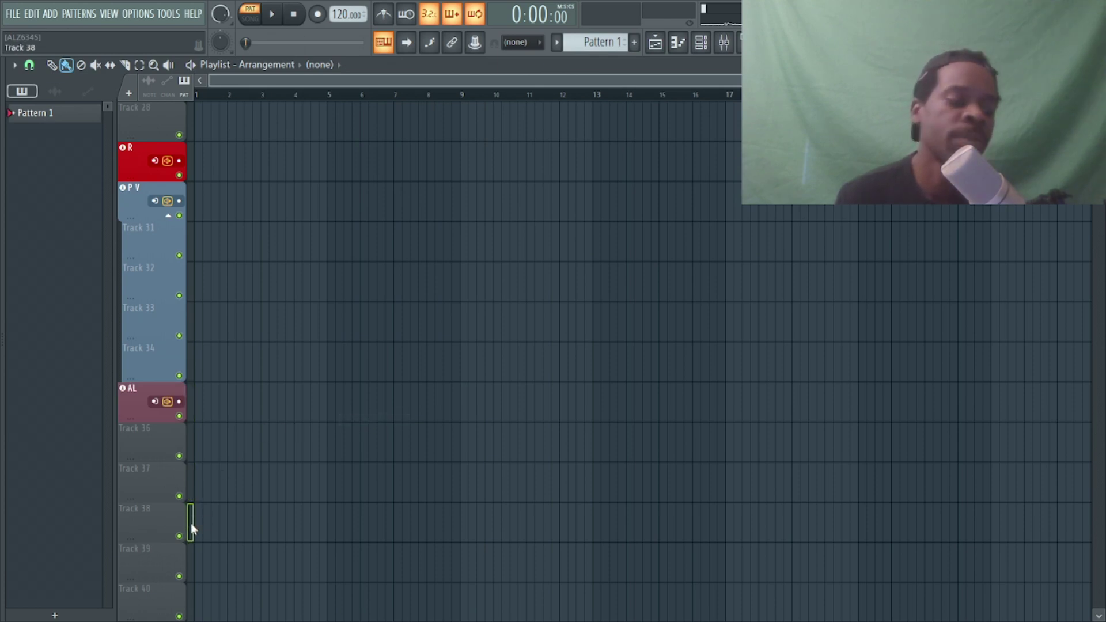
shift+click(190, 411)
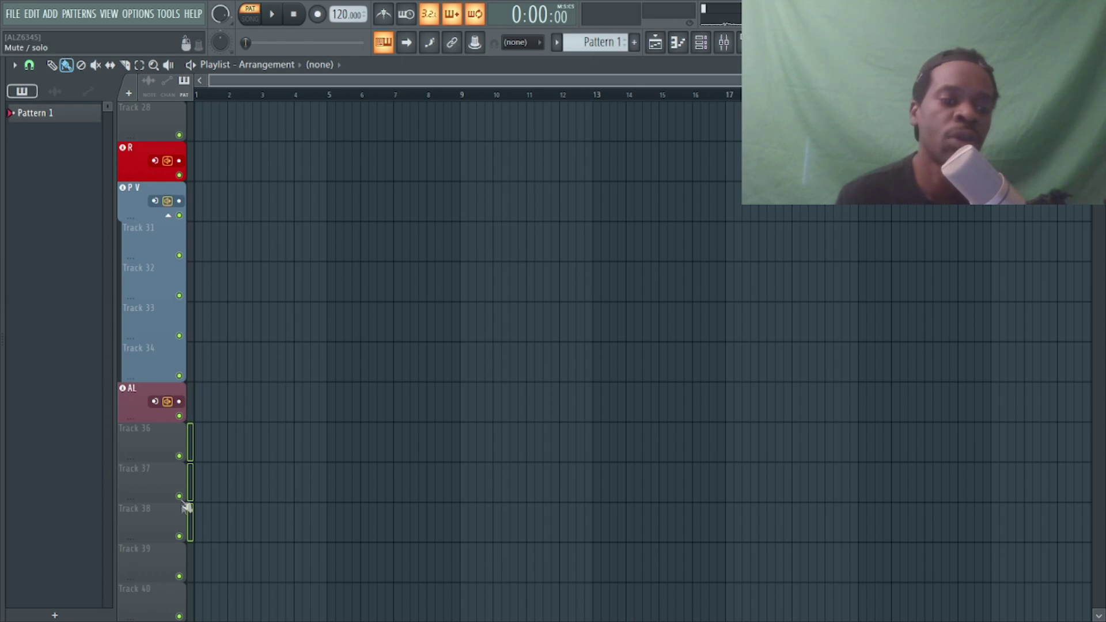
right_click(145, 435)
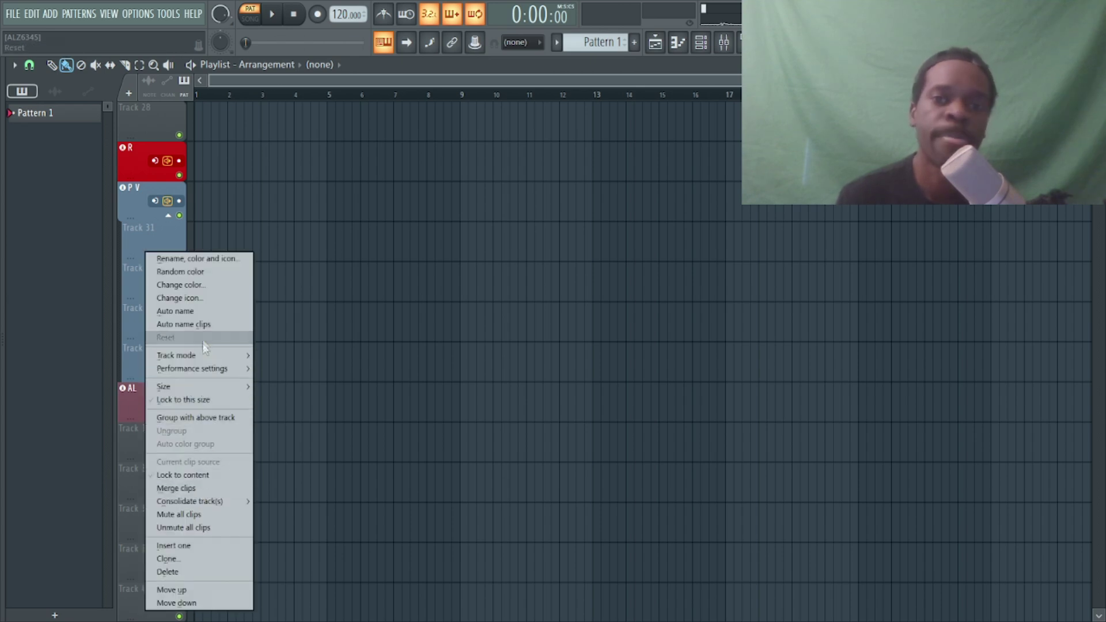
Group Tracks 36–38 under AL and make Track 39 an audio track on '32. HHHmmm'.
click(202, 418)
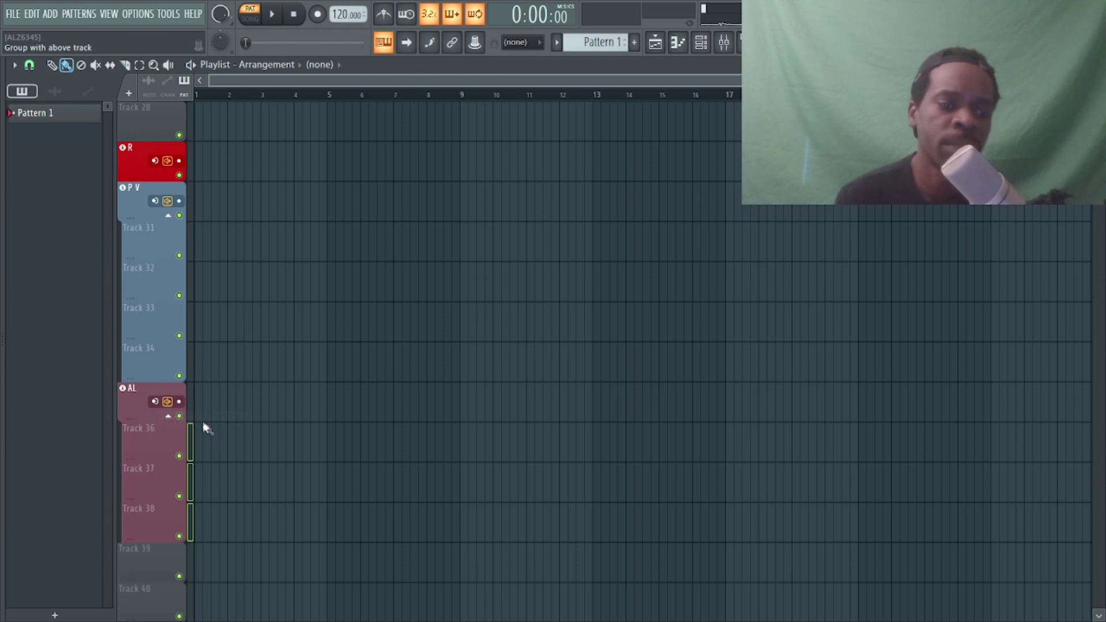
scroll(206, 449, down, 5)
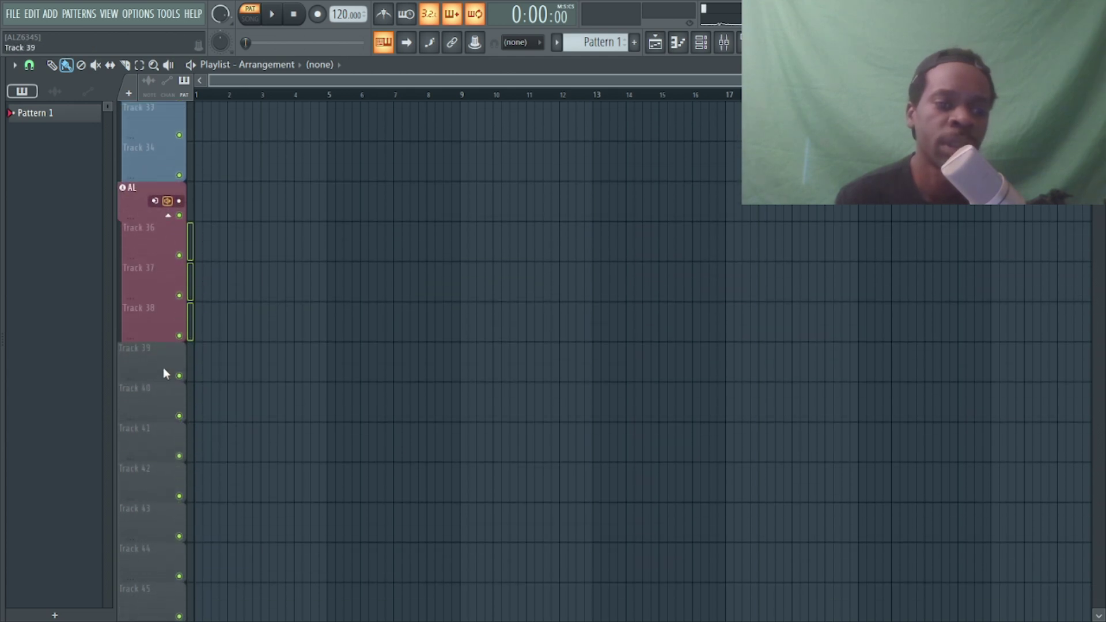
right_click(164, 369)
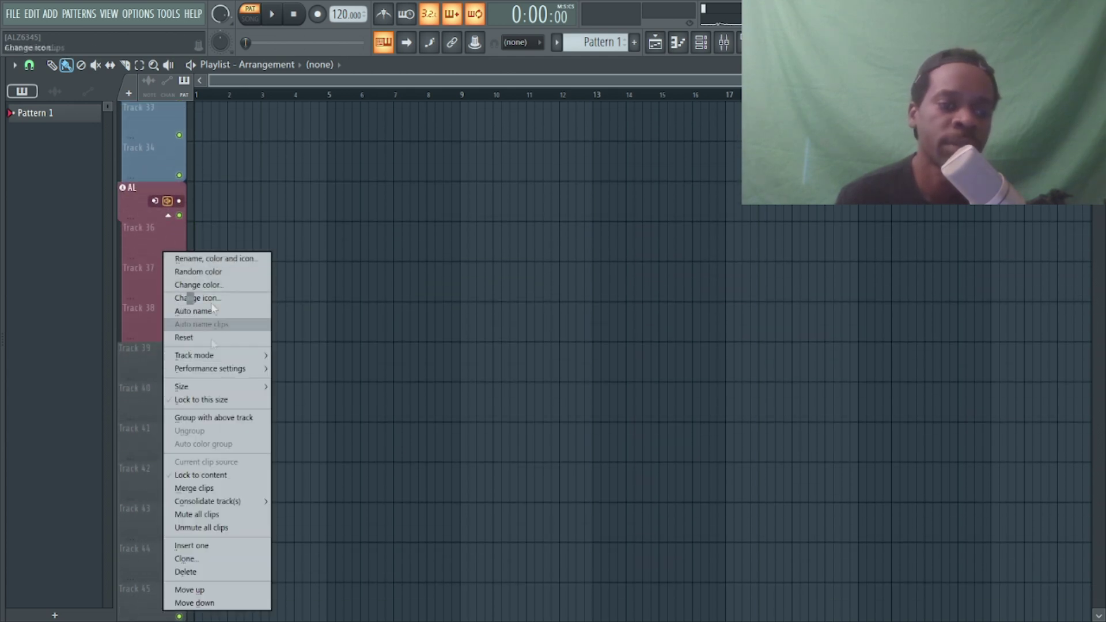
mouse_move(237, 357)
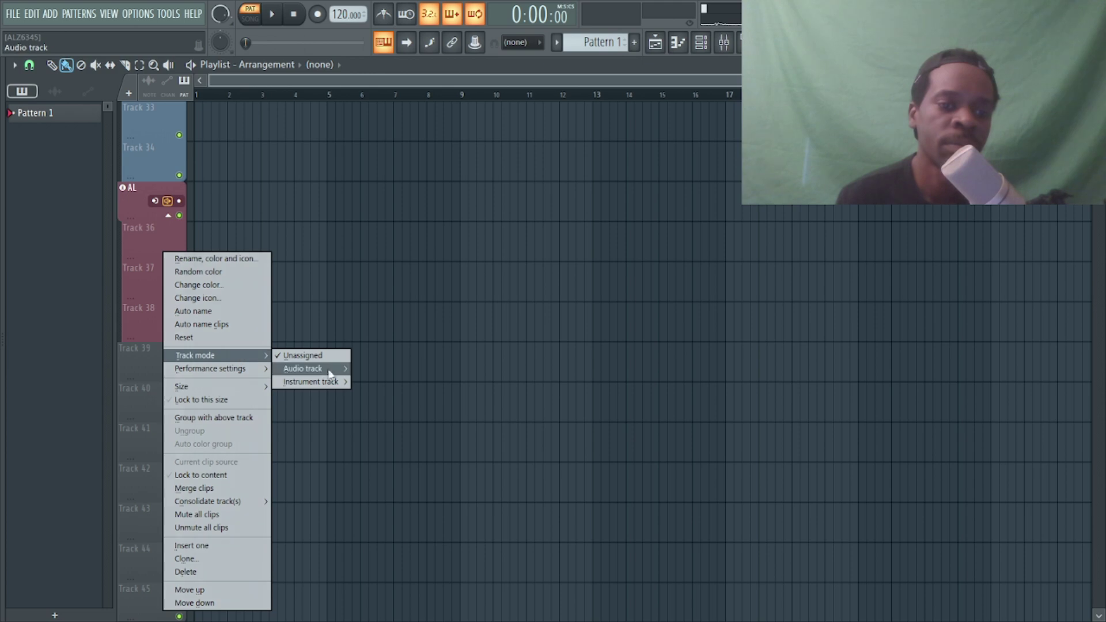
mouse_move(332, 374)
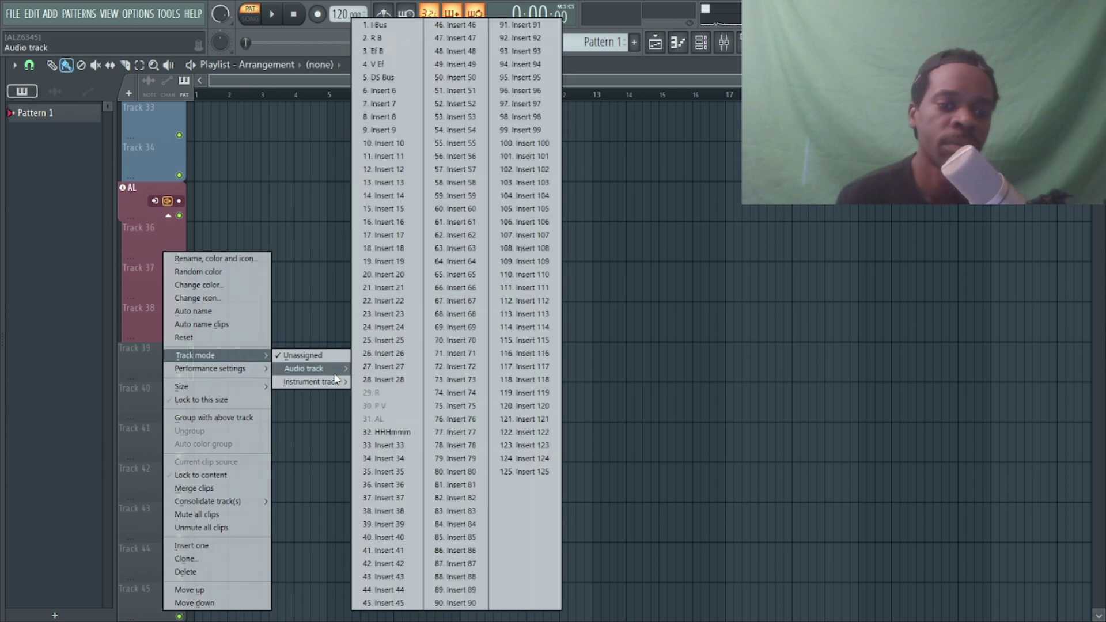
click(391, 433)
Group Tracks 40–46 under the HHHmmm track.
scroll(228, 467, down, 5)
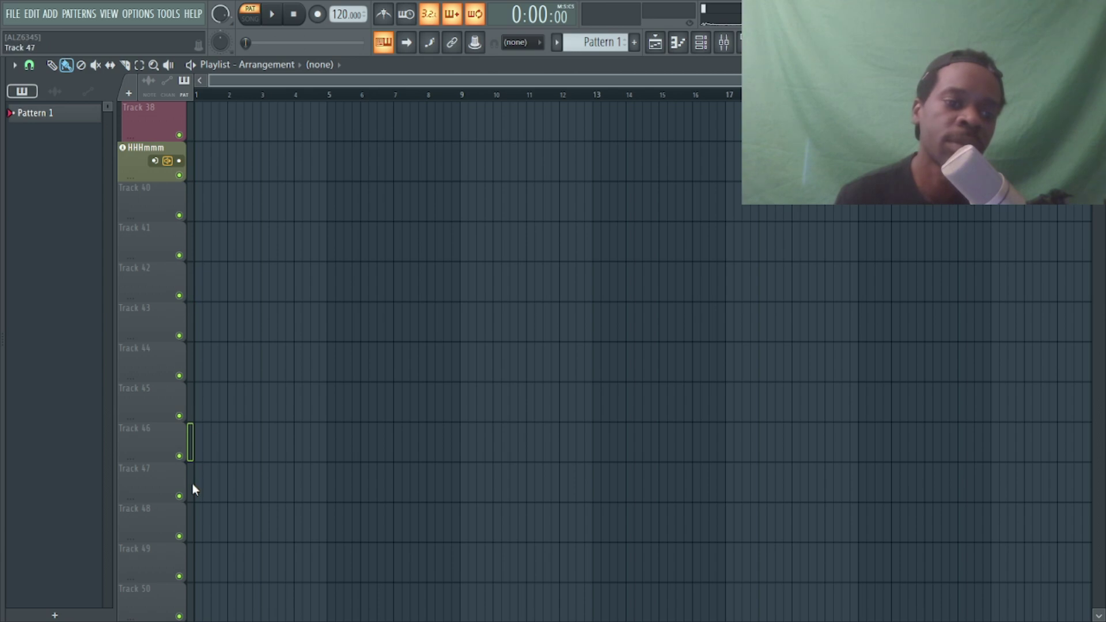
drag(188, 361, 196, 253)
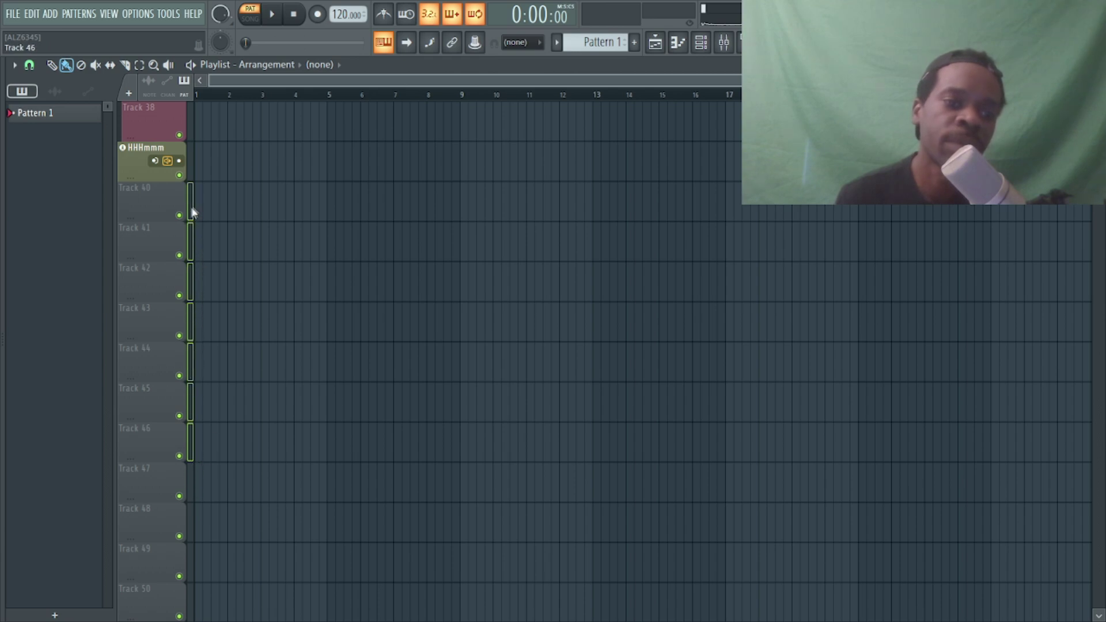
right_click(167, 203)
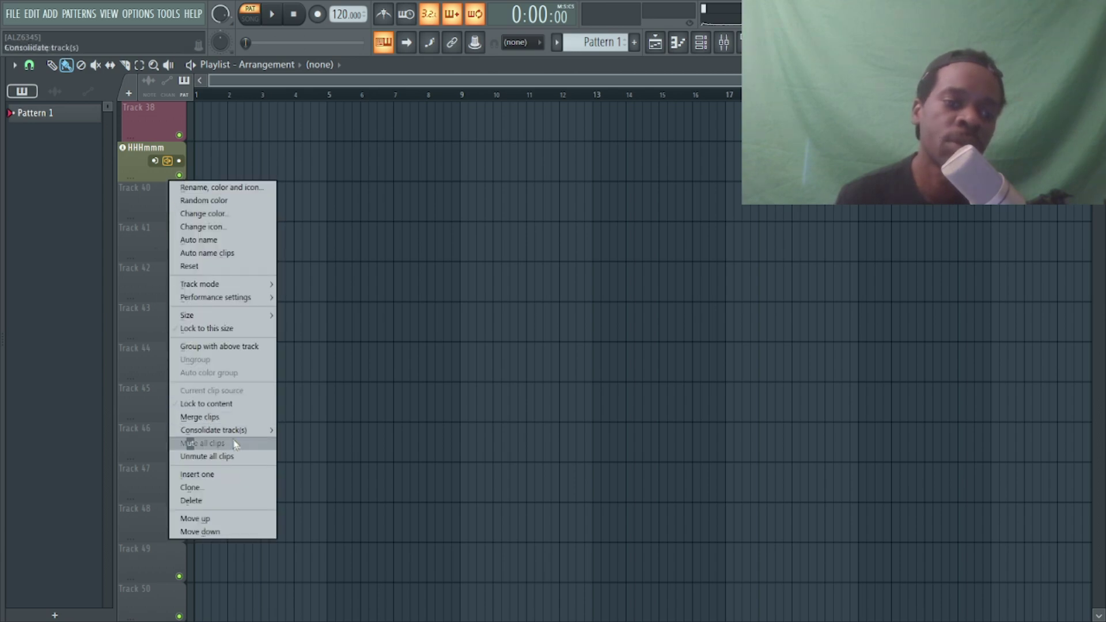
click(237, 345)
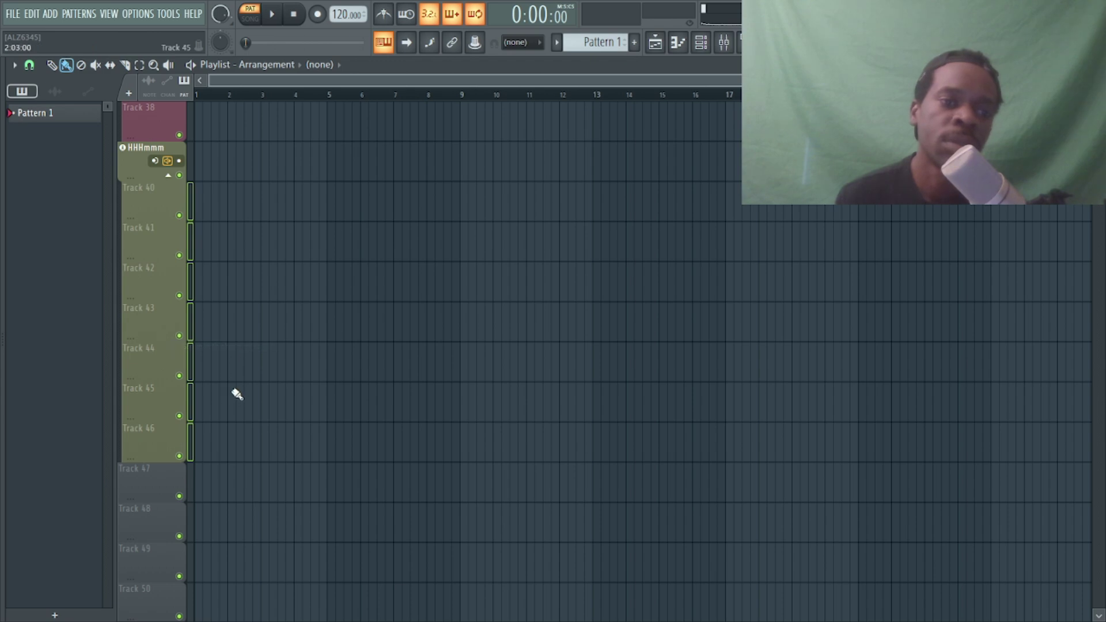
scroll(231, 390, up, 4)
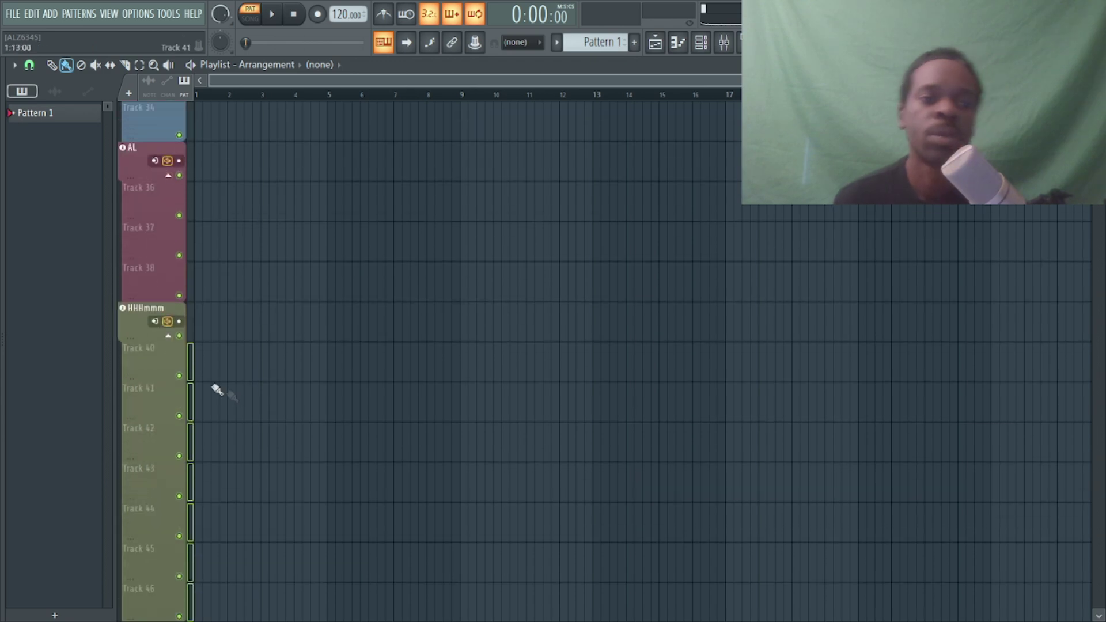
Collapse the HHHmmm, AL and P V track groups.
click(168, 336)
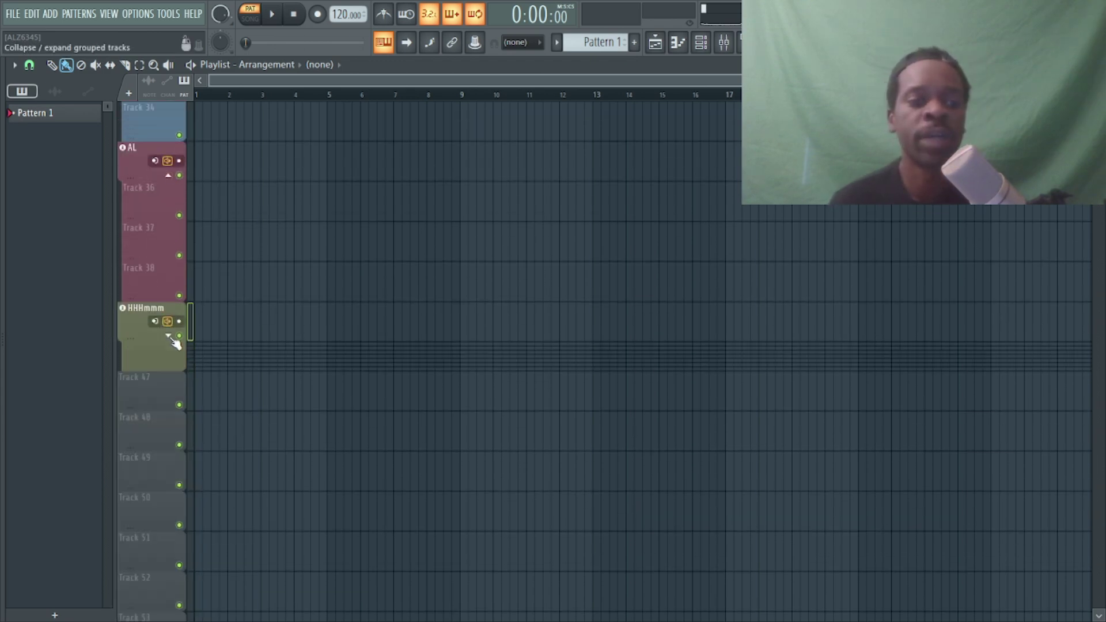
click(169, 175)
scroll(166, 196, up, 5)
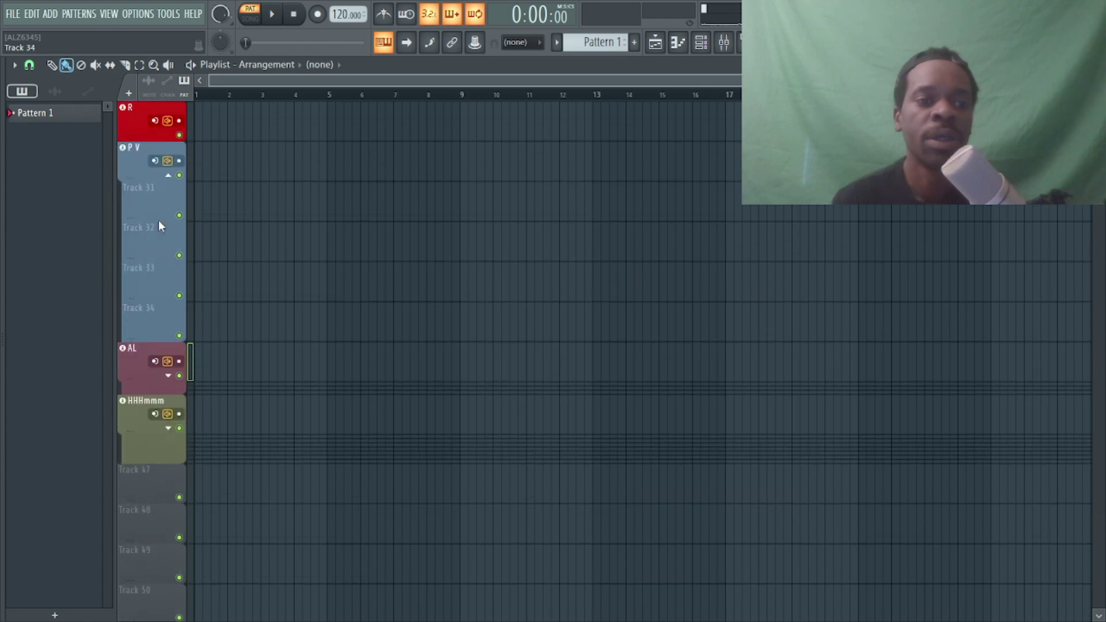
click(169, 176)
Scroll the playlist to show the R, P V, AL and HHHmmm tracks below Tracks 1–28.
scroll(177, 214, up, 4)
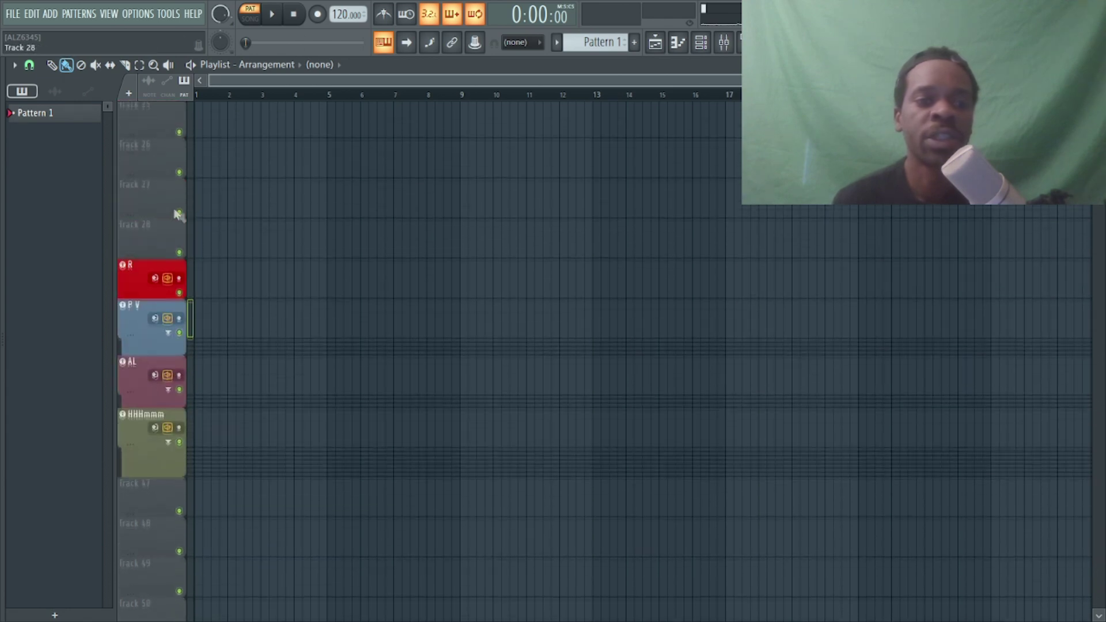
scroll(184, 231, up, 15)
scroll(150, 288, up, 4)
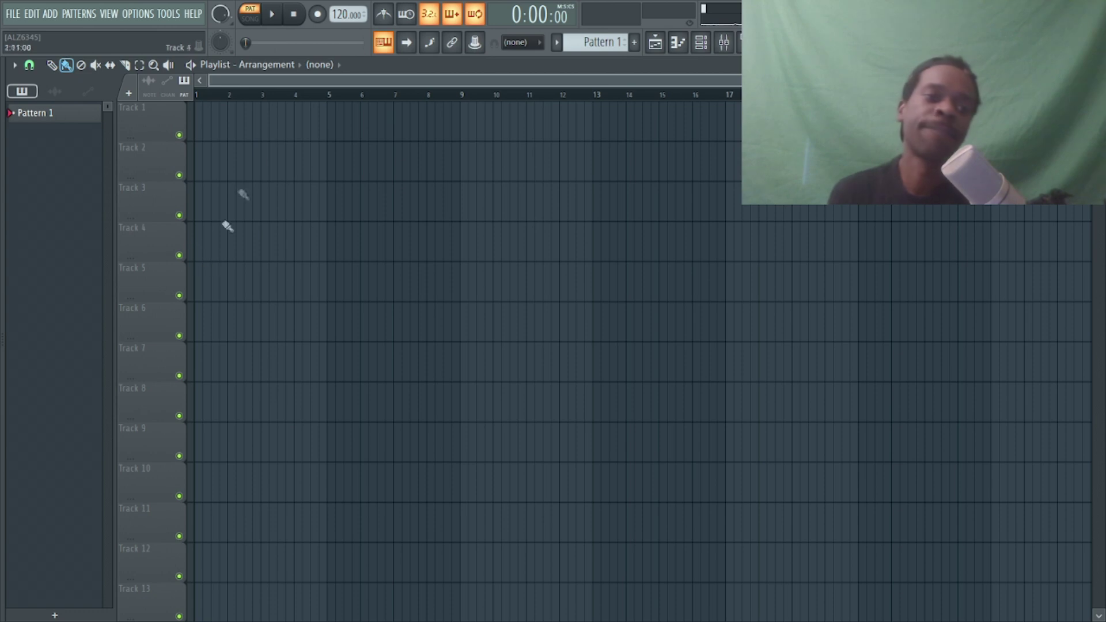
scroll(260, 219, down, 15)
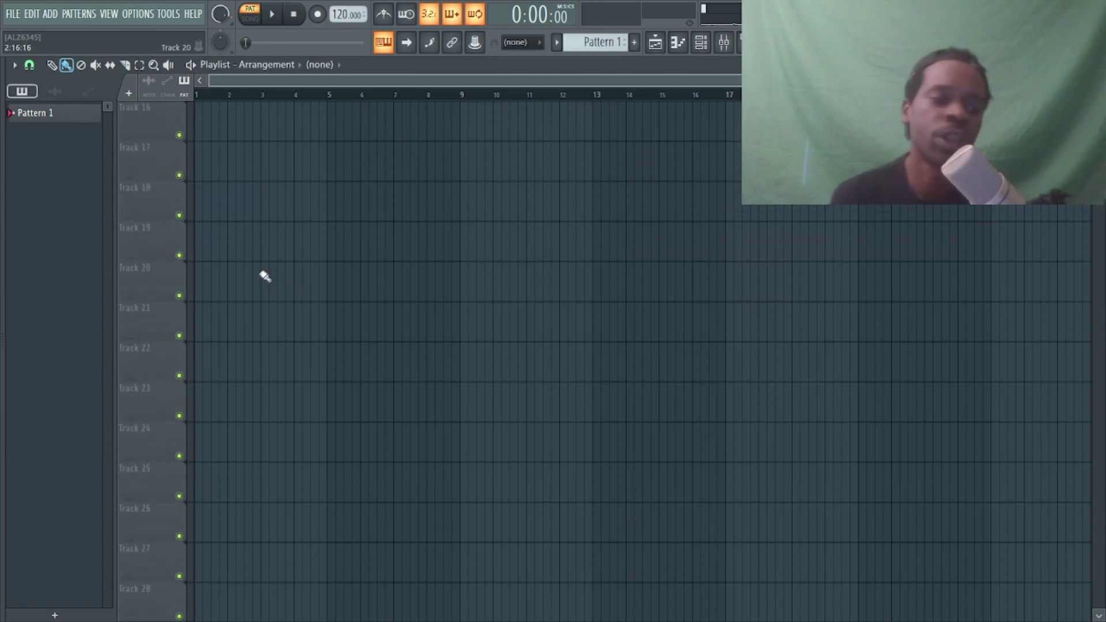
scroll(265, 277, down, 8)
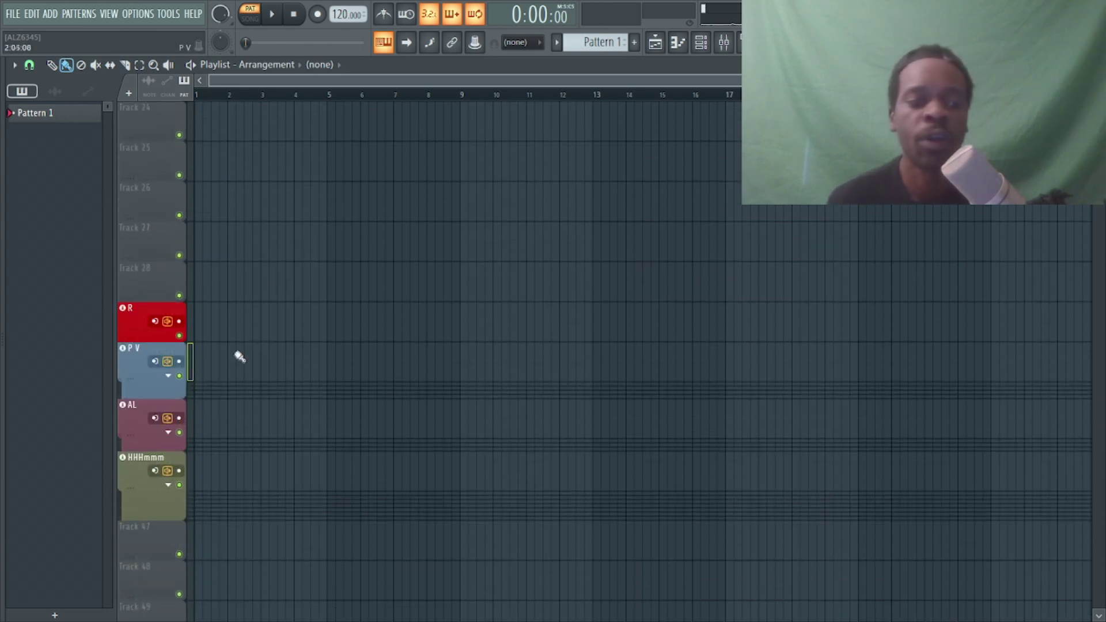
scroll(490, 449, down, 4)
scroll(599, 418, down, 3)
scroll(546, 378, up, 20)
scroll(544, 440, down, 5)
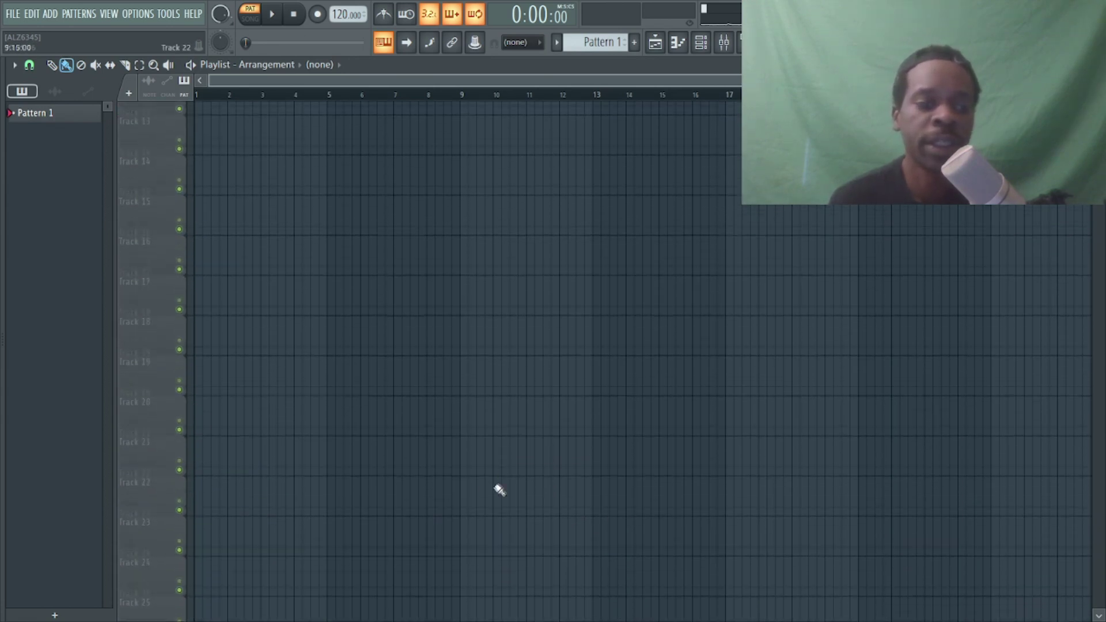
scroll(499, 490, down, 10)
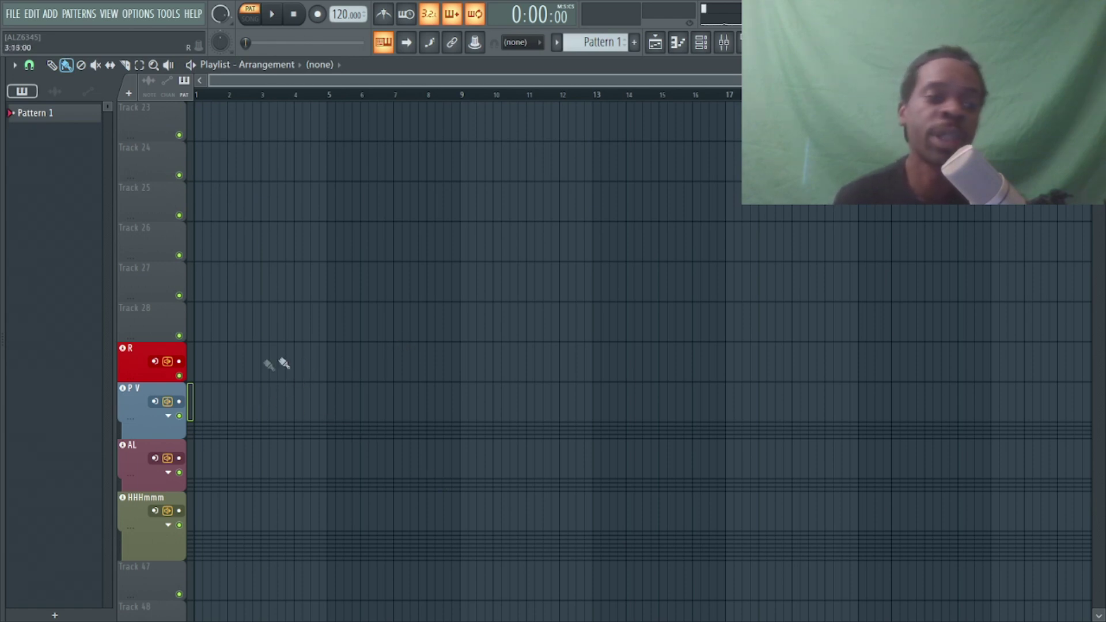
click(723, 41)
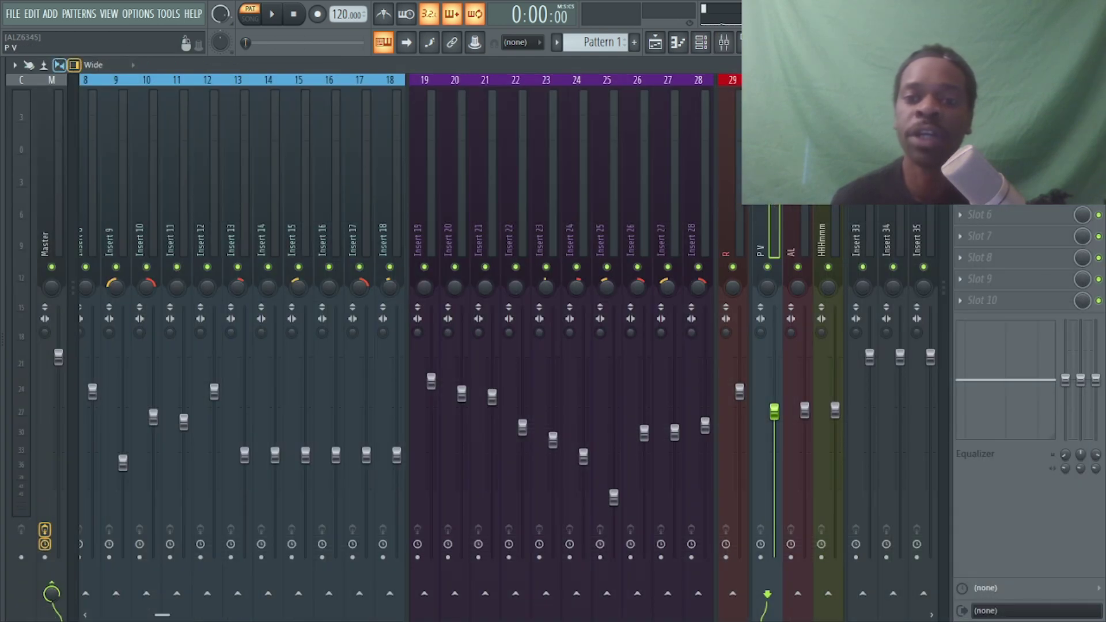
click(656, 42)
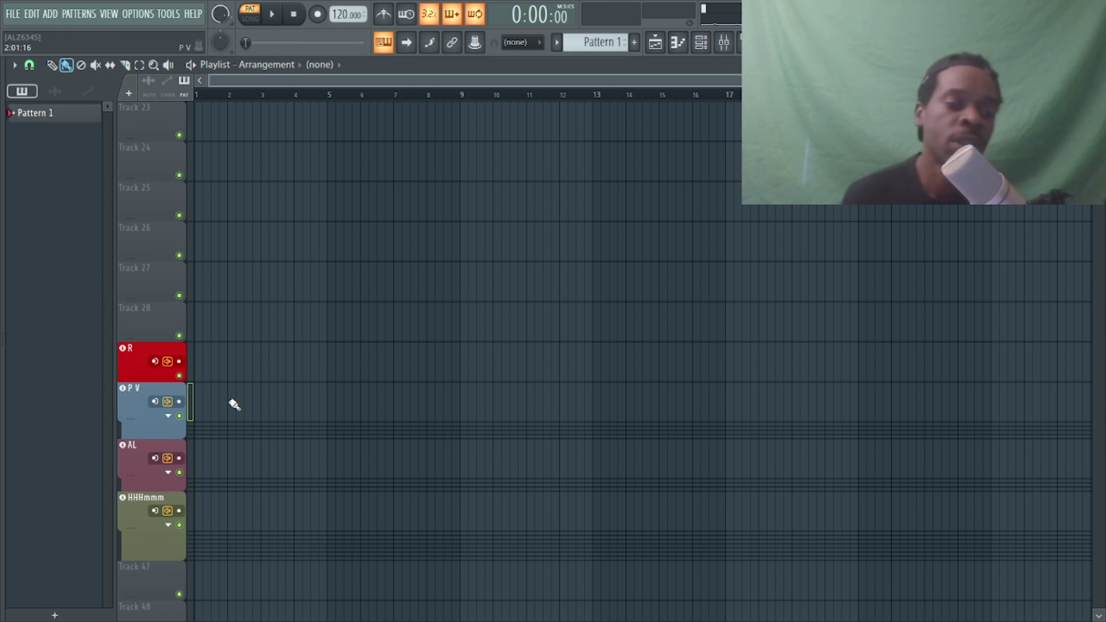
scroll(225, 358, up, 6)
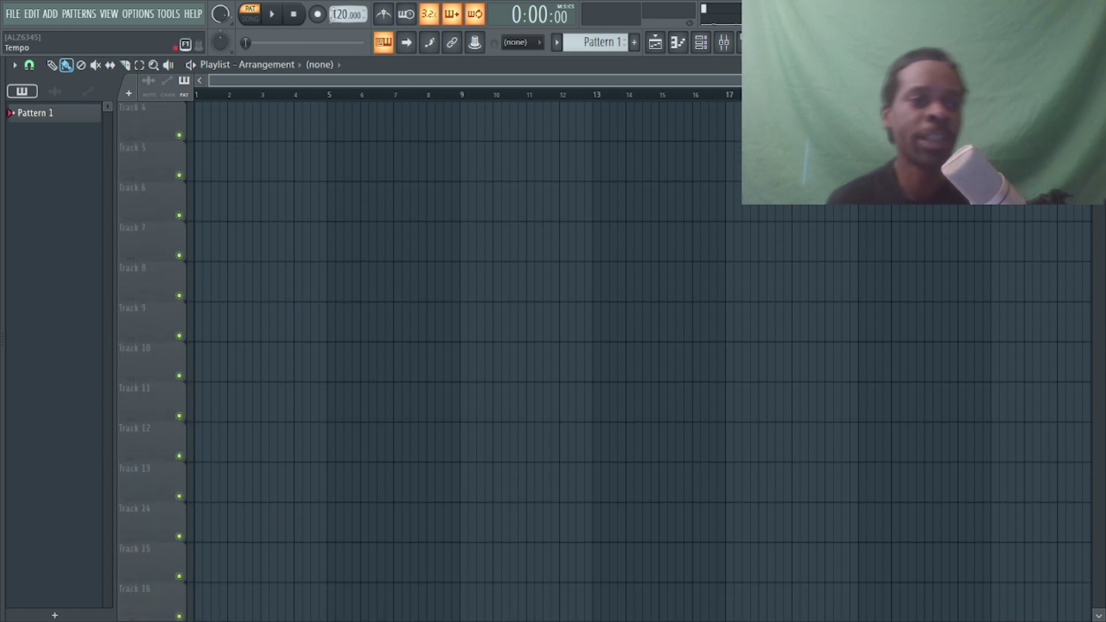
click(701, 44)
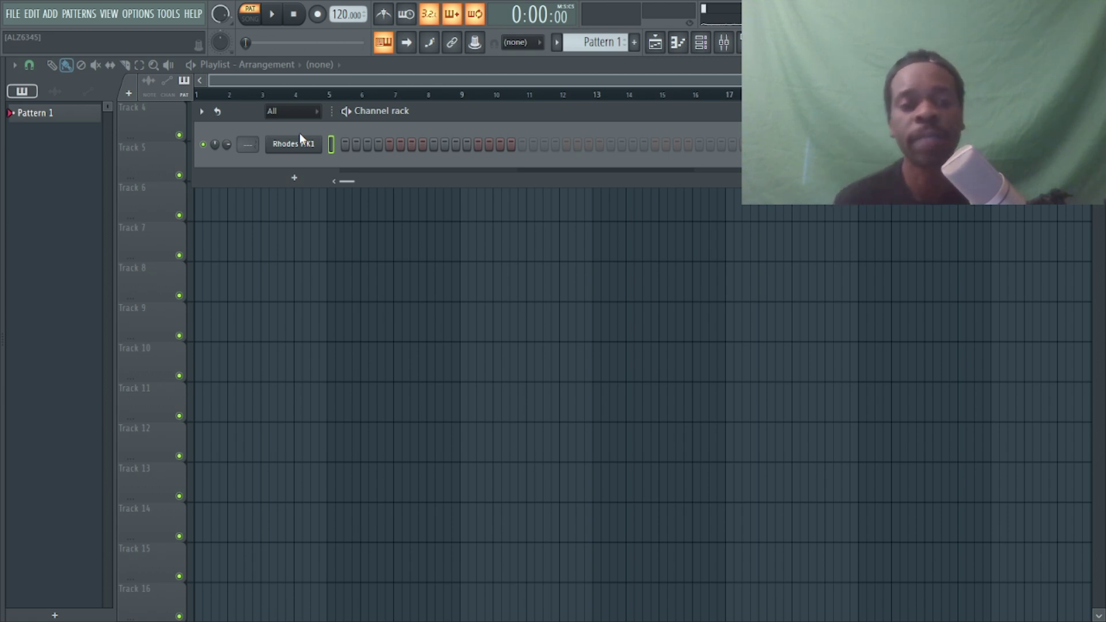
click(724, 44)
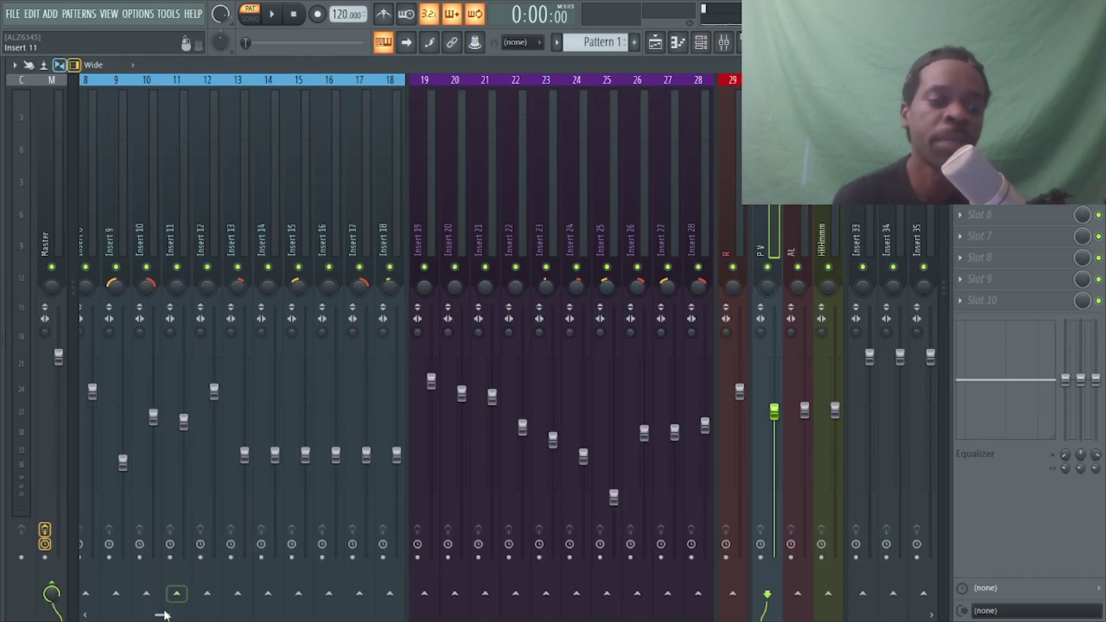
scroll(139, 600, left, 6)
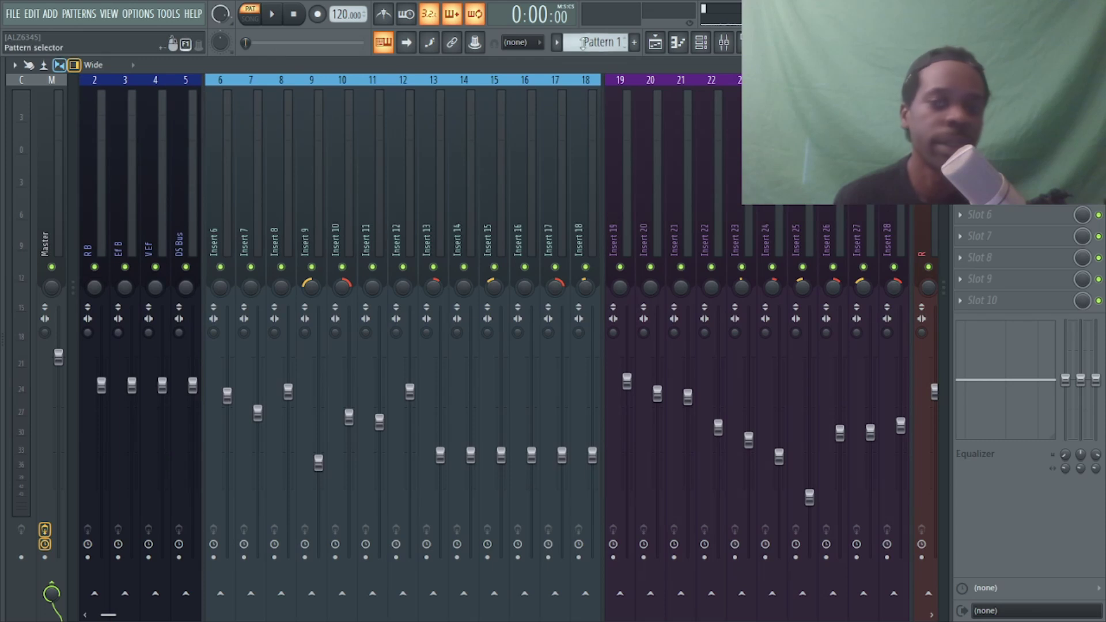
click(656, 42)
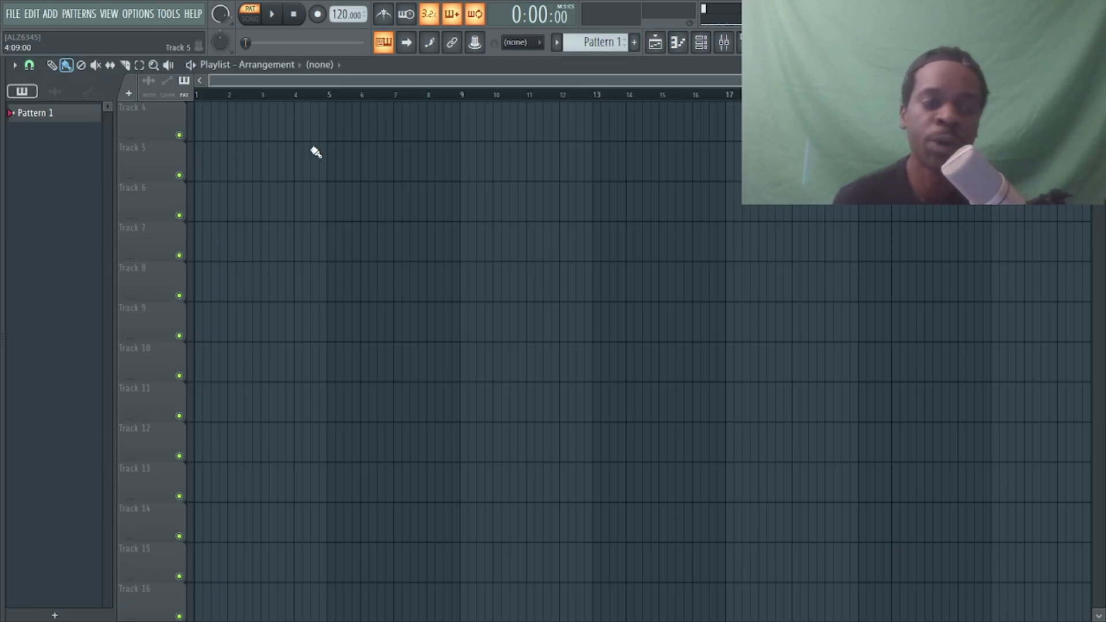
scroll(150, 404, down, 6)
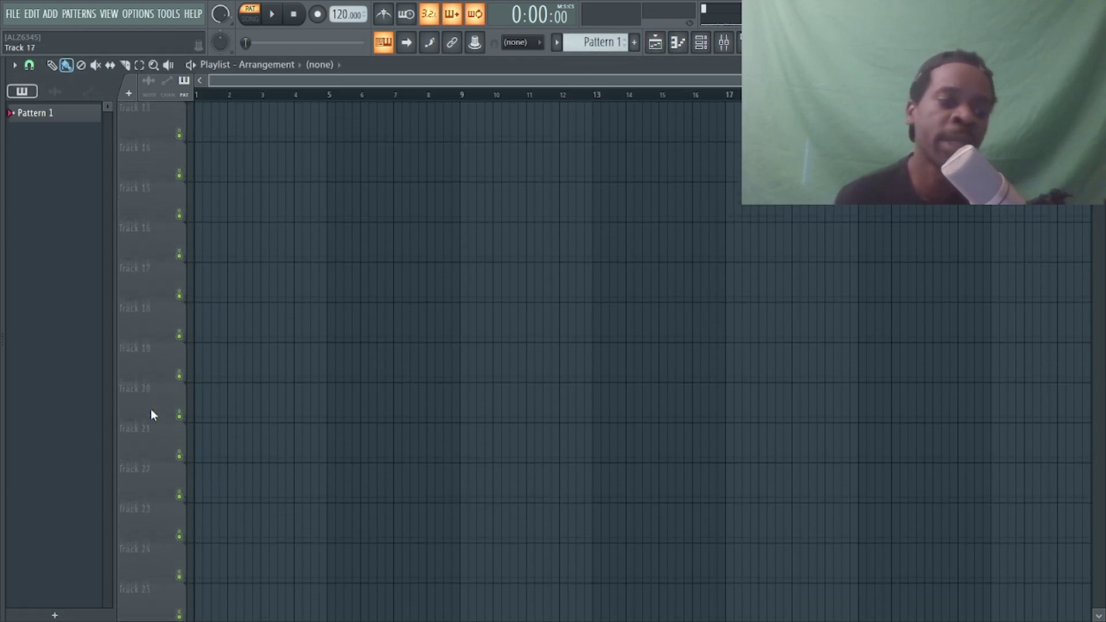
scroll(159, 450, up, 5)
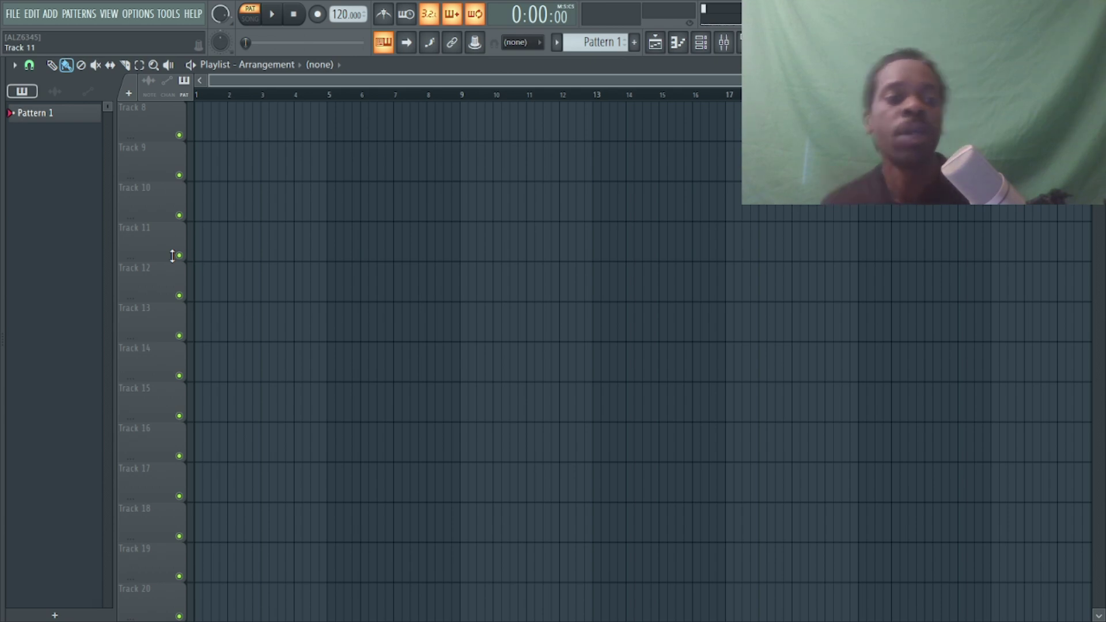
Save the project as 'youtube' in FL Studio's Templates folder, replacing the default file name.
click(23, 18)
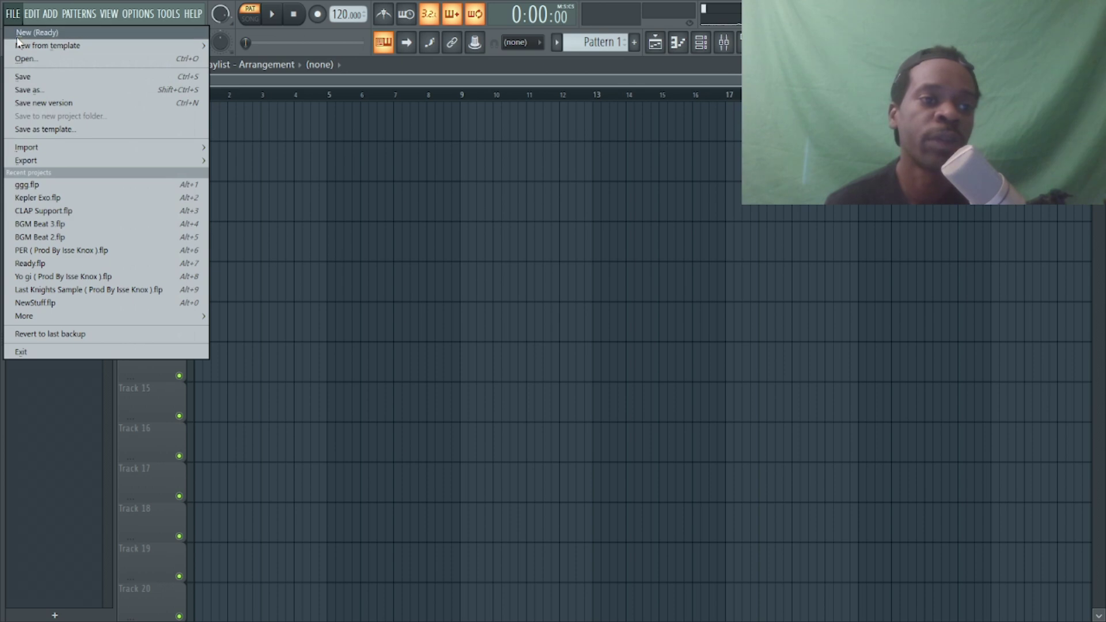
click(36, 90)
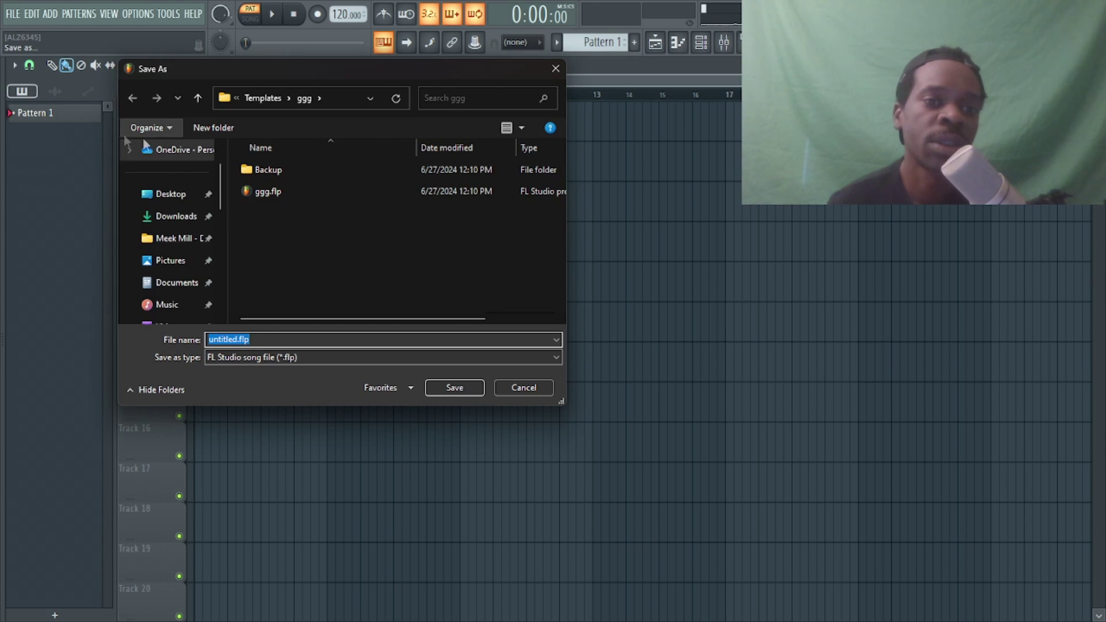
click(266, 99)
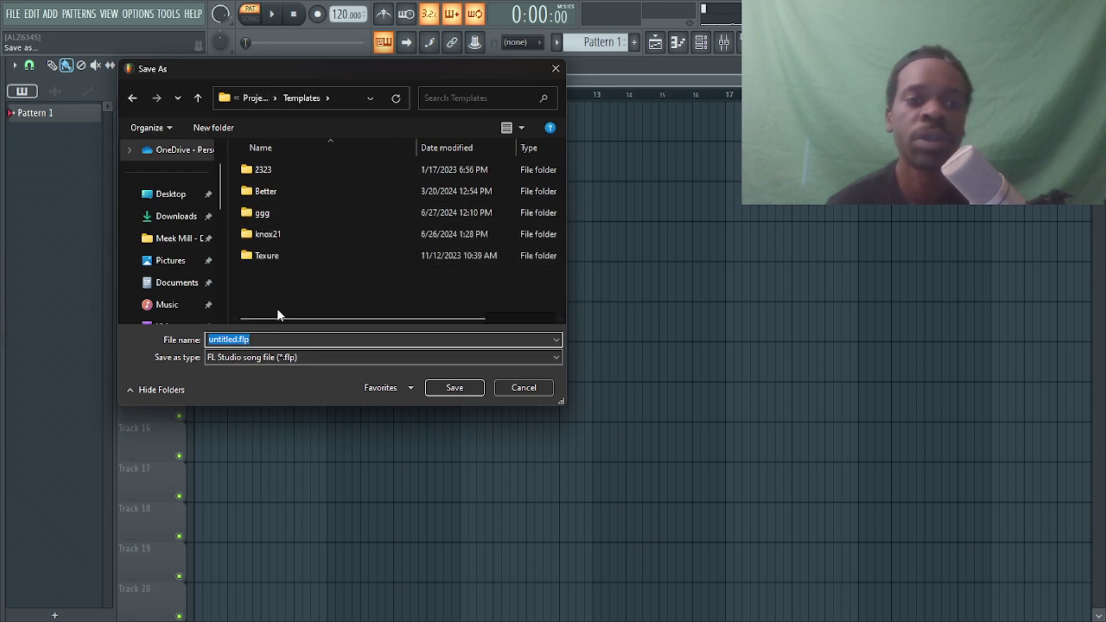
key(BackSpace)
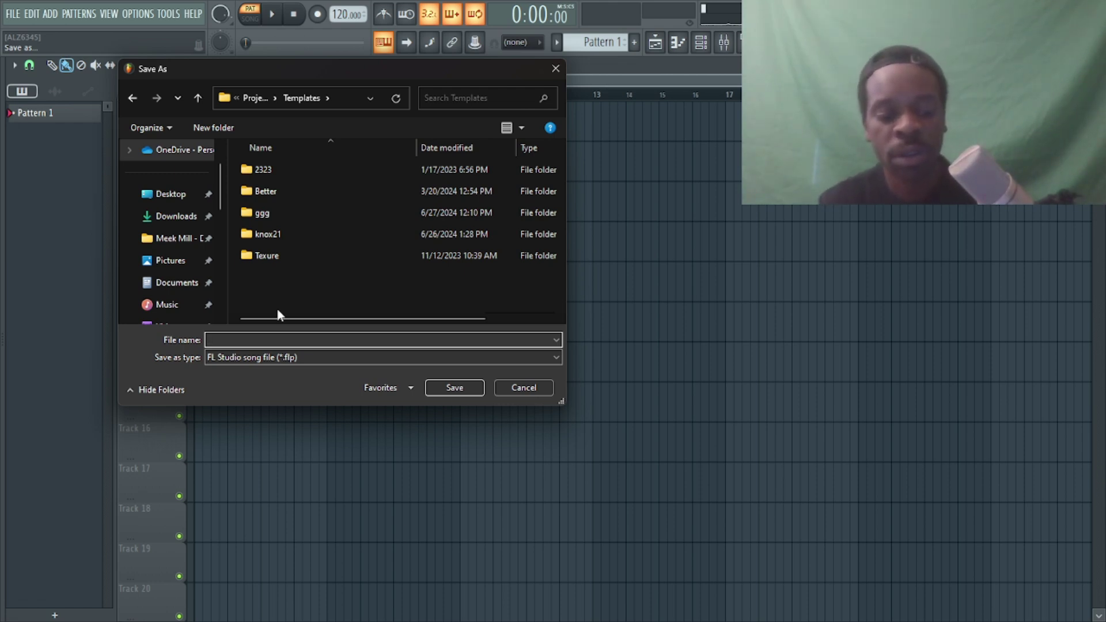
text(youtube)
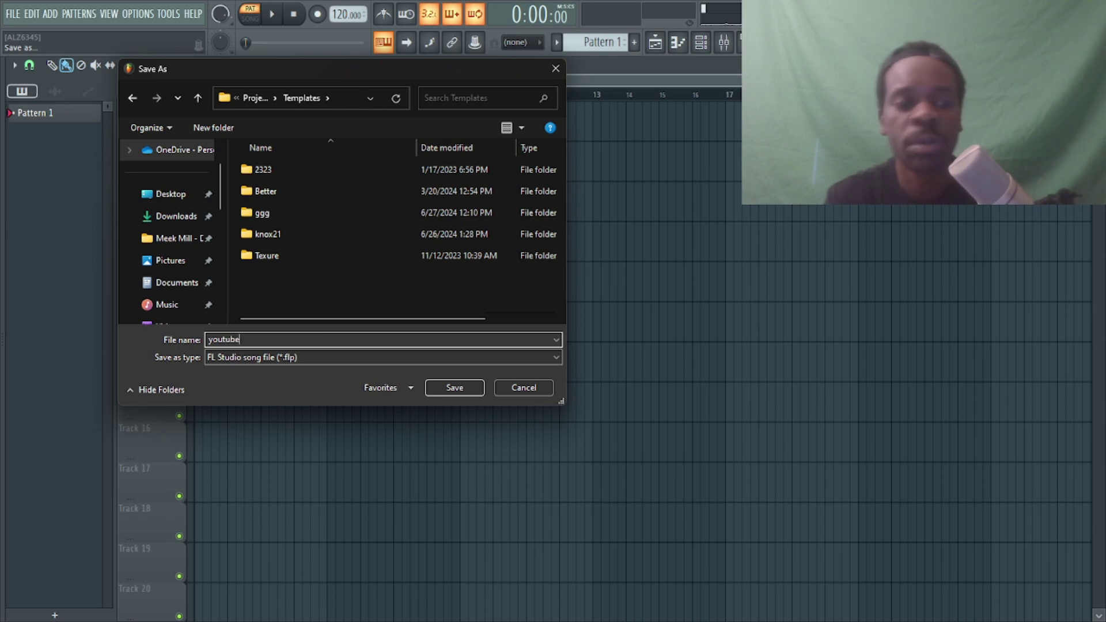
key(Return)
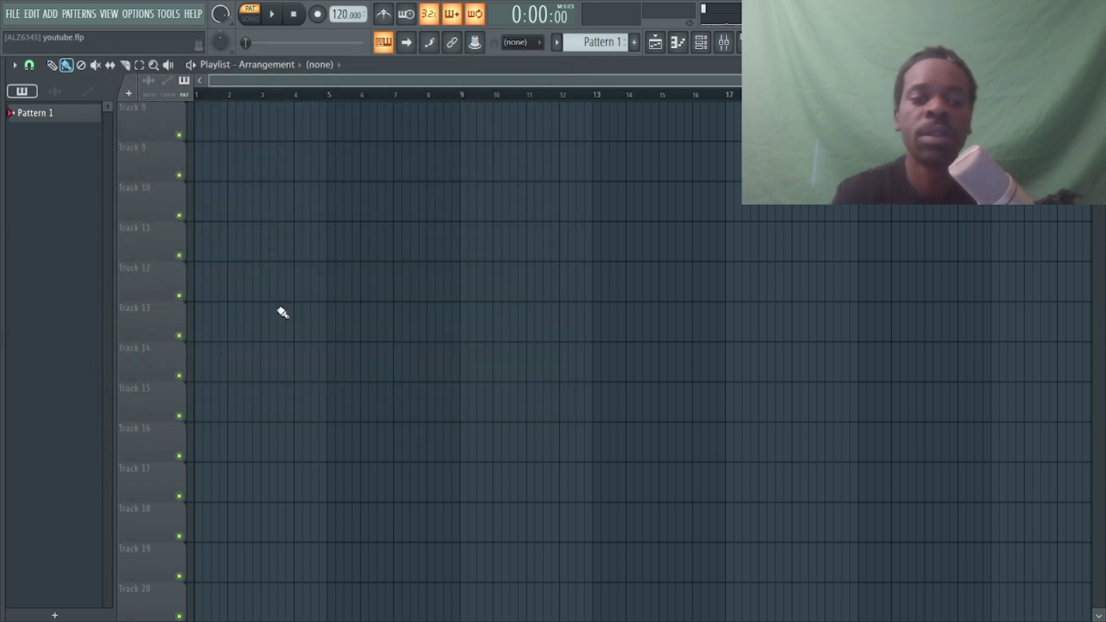
In General settings under Miscellaneous, set the Default template dropdown to youtube.
click(139, 14)
click(163, 71)
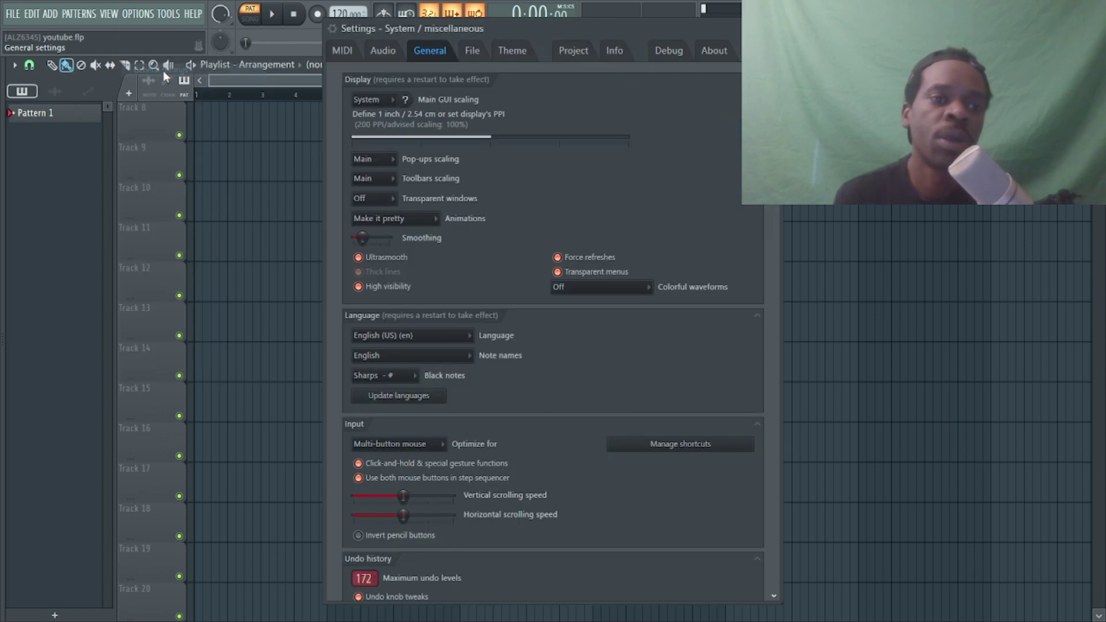
scroll(540, 440, down, 8)
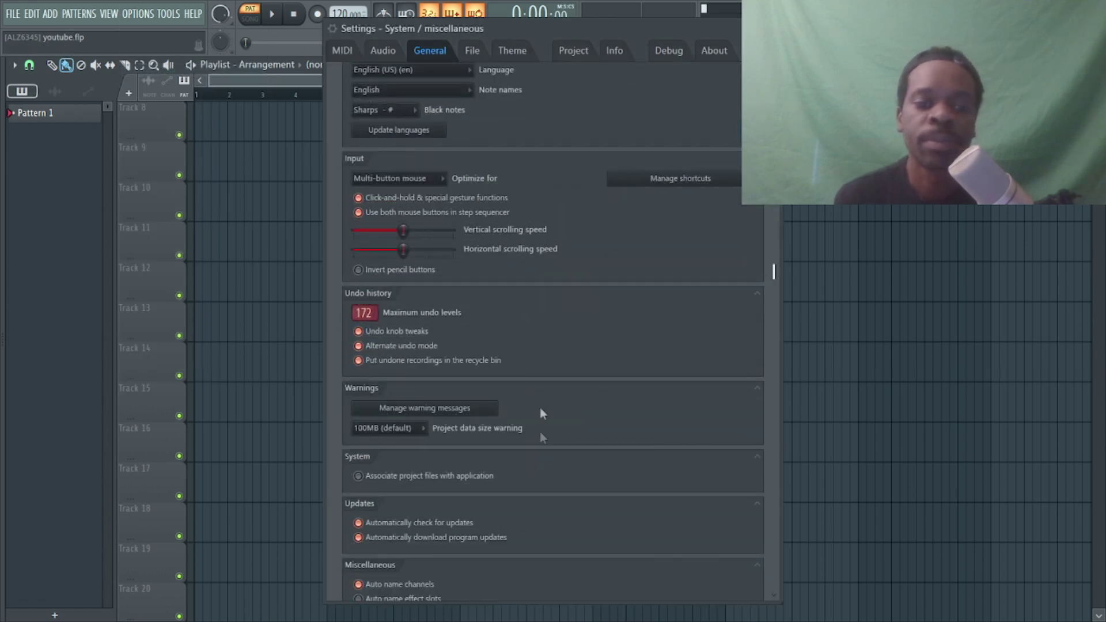
click(139, 14)
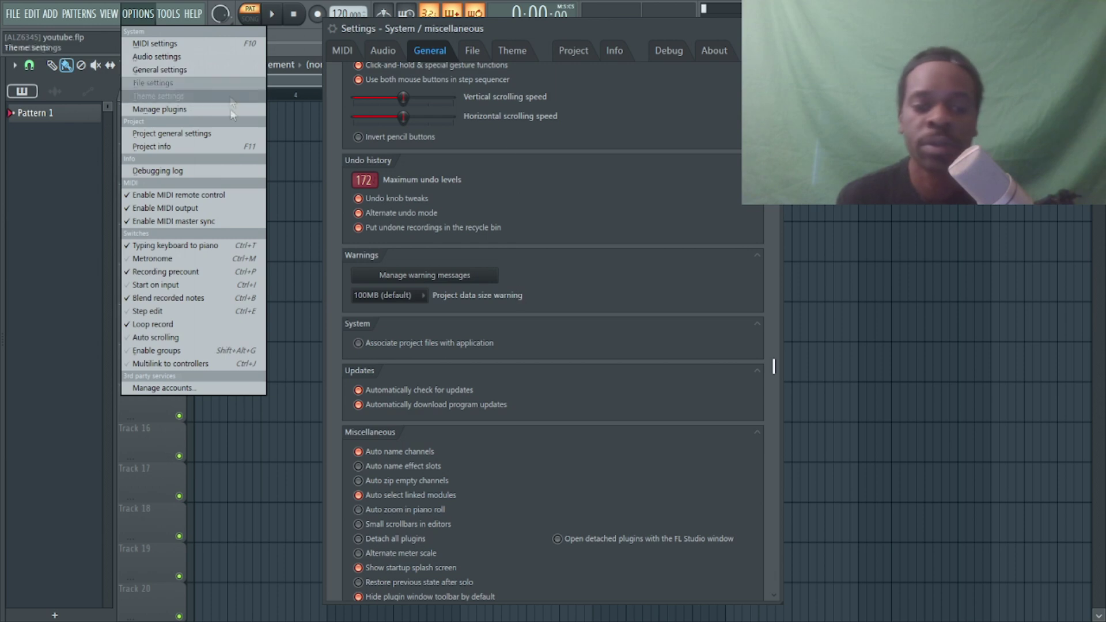
click(611, 268)
scroll(613, 274, down, 5)
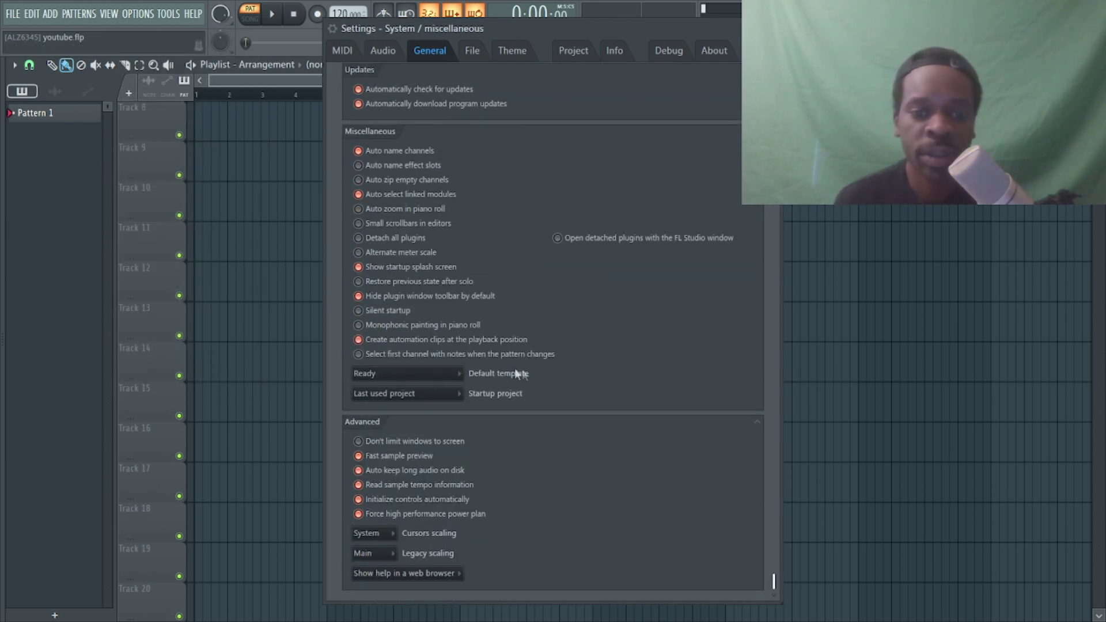
click(433, 376)
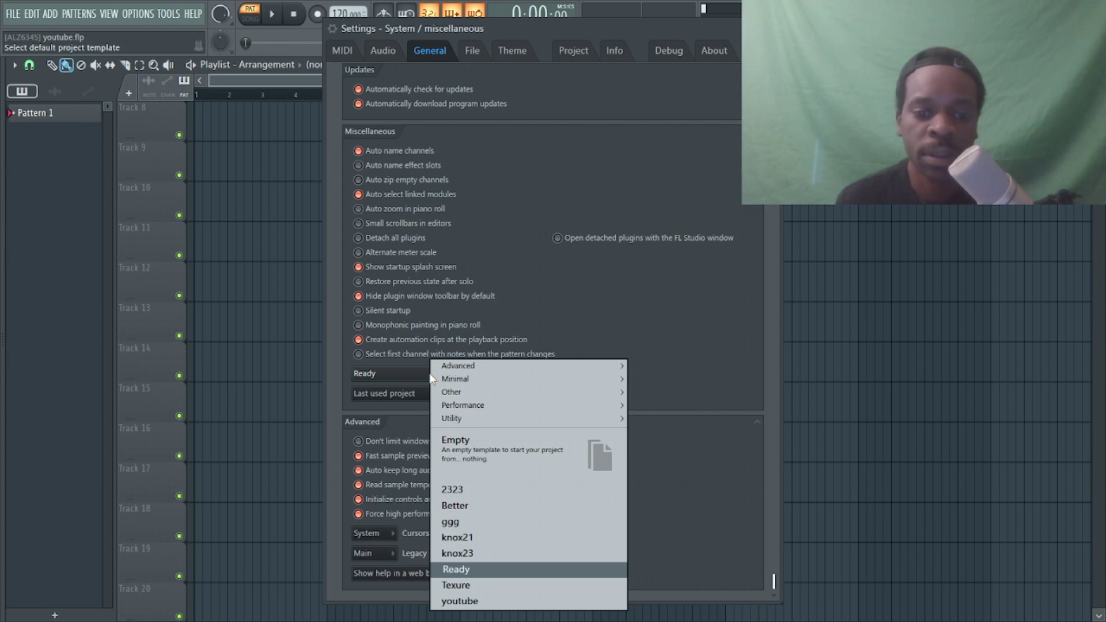
click(464, 601)
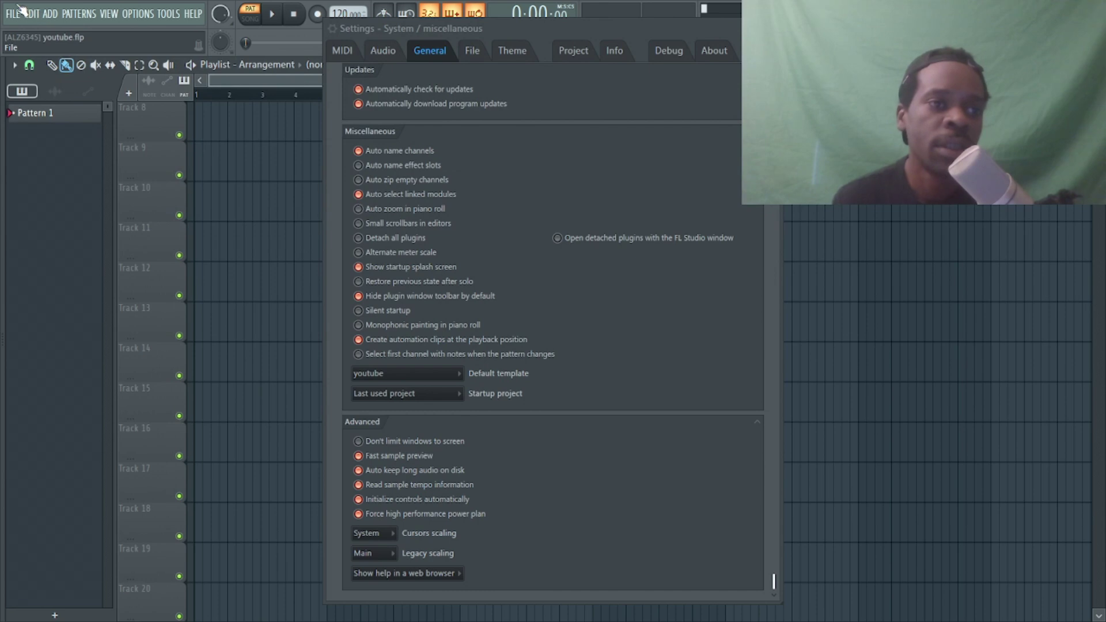
Create a new project from the youtube template, then close the Settings window.
click(19, 11)
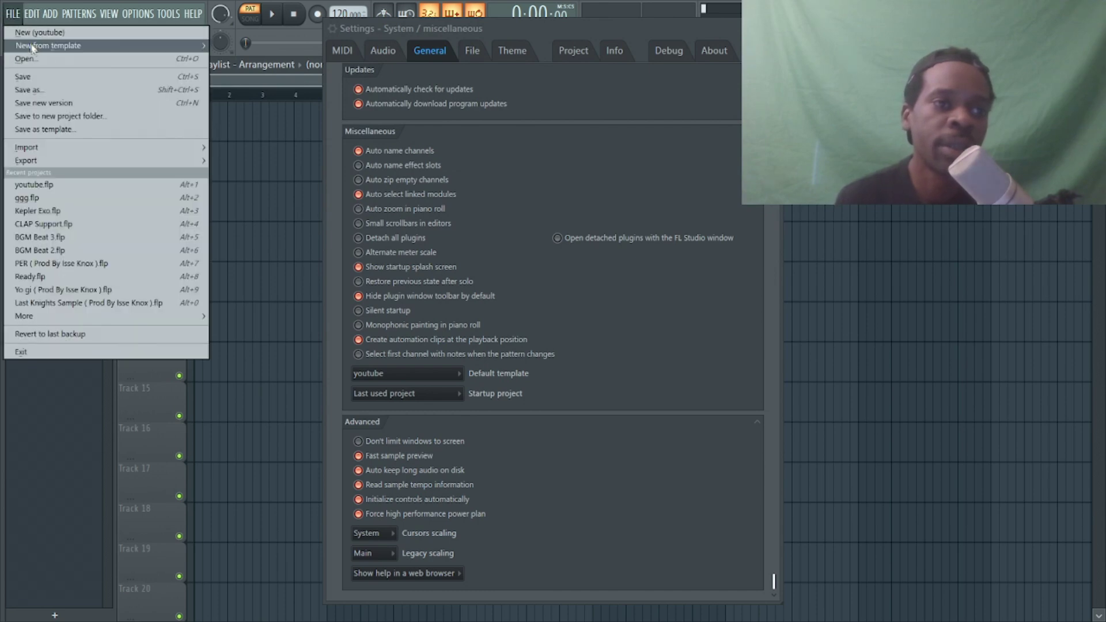
mouse_move(32, 46)
click(249, 280)
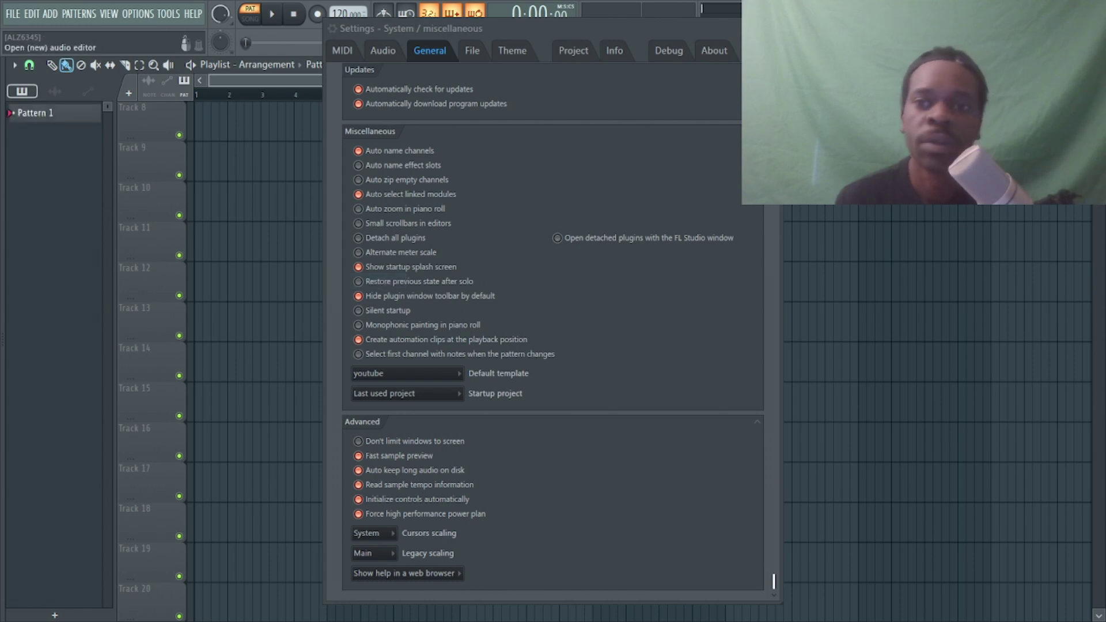
click(773, 29)
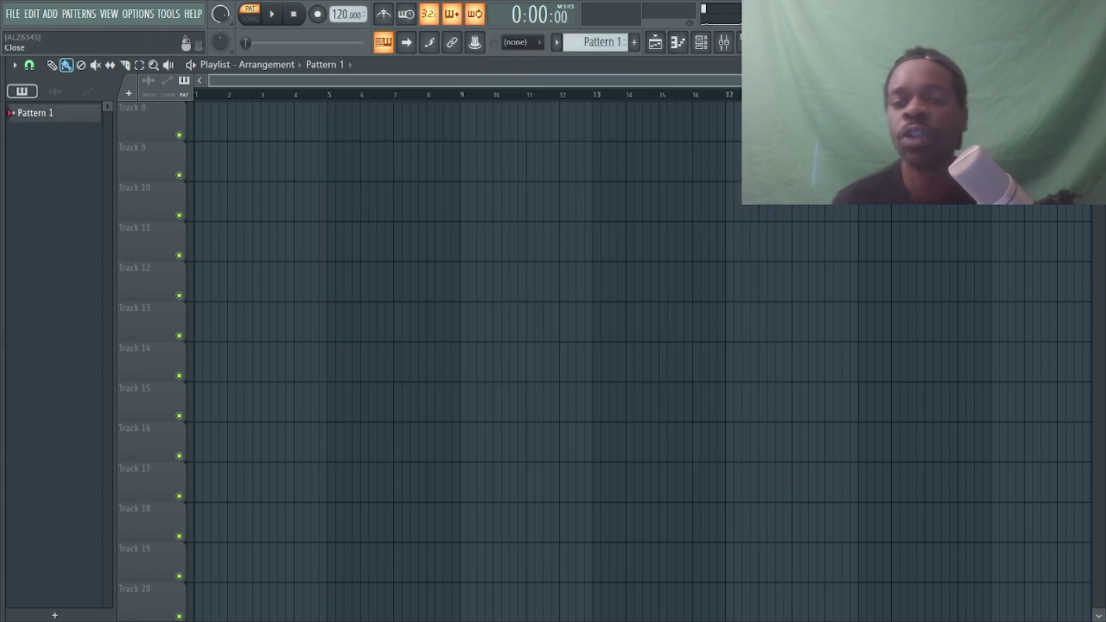